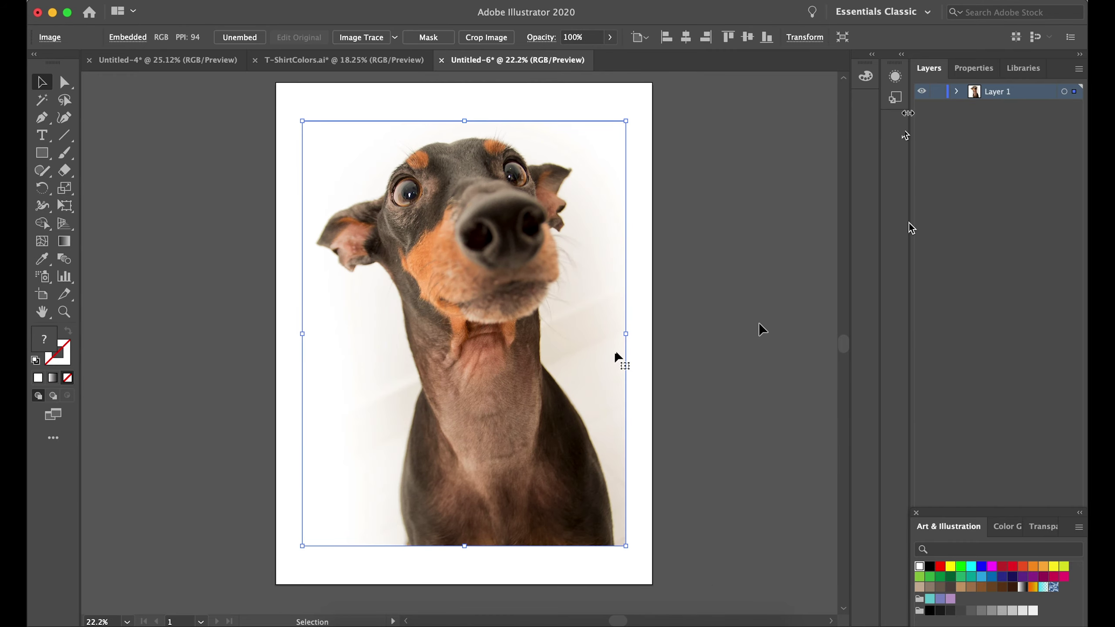
# Step: Image Trace the dog photo and expand the trace into editable paths
pyautogui.click(967, 67)
pyautogui.click(1038, 444)
pyautogui.click(984, 485)
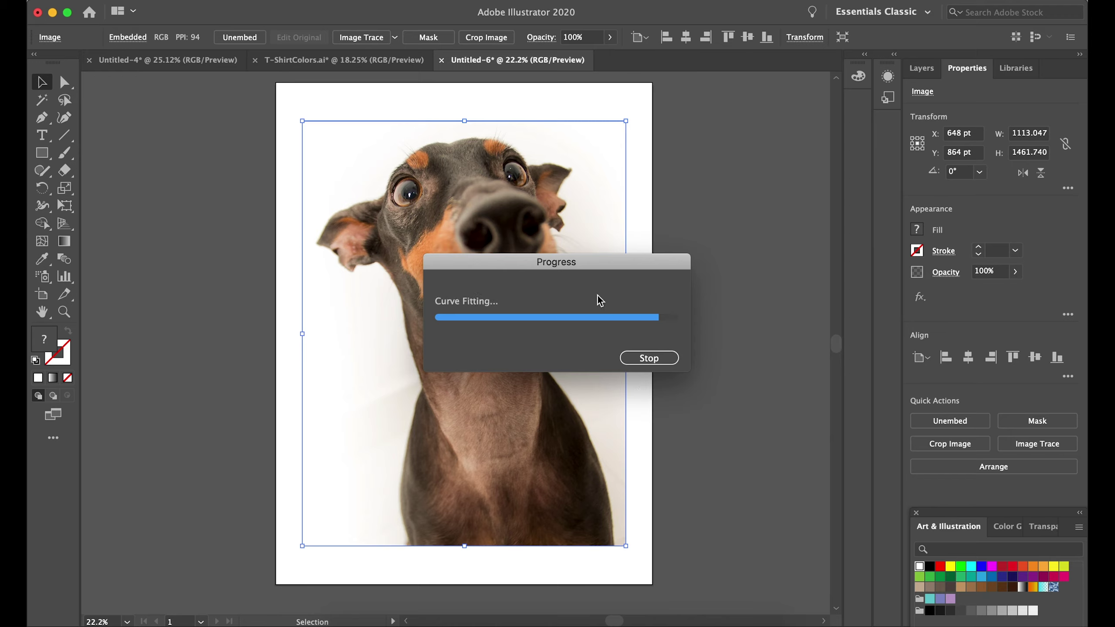
pyautogui.click(1009, 467)
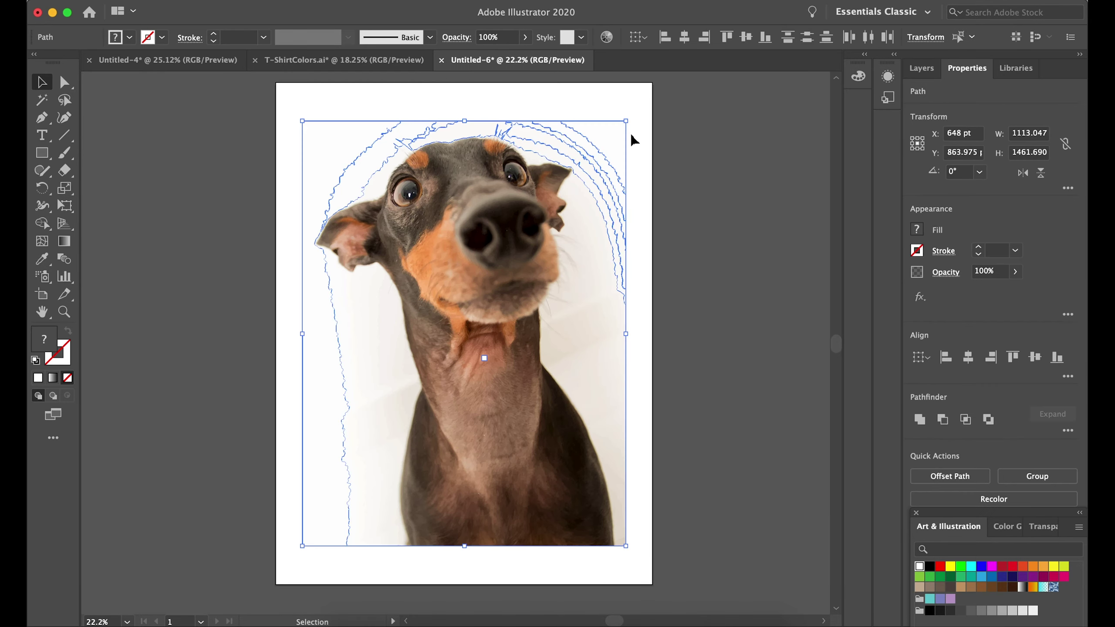
# Step: Select stray background paths beside the dog and on its neck edge
pyautogui.scroll(3, 606, 237)
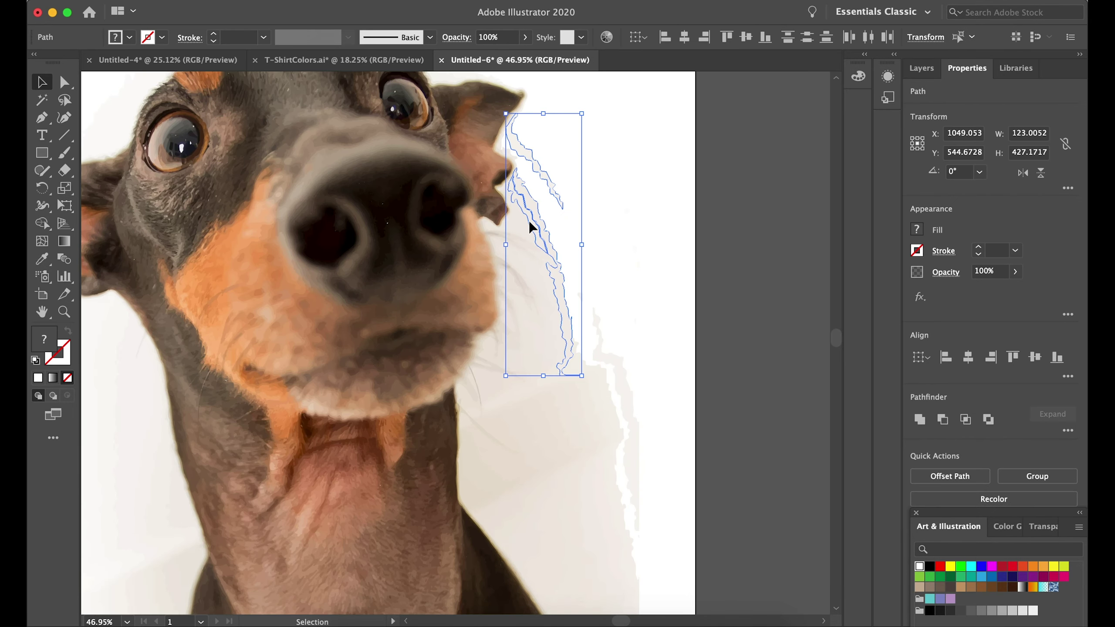
pyautogui.click(515, 261)
pyautogui.scroll(-5, 533, 341)
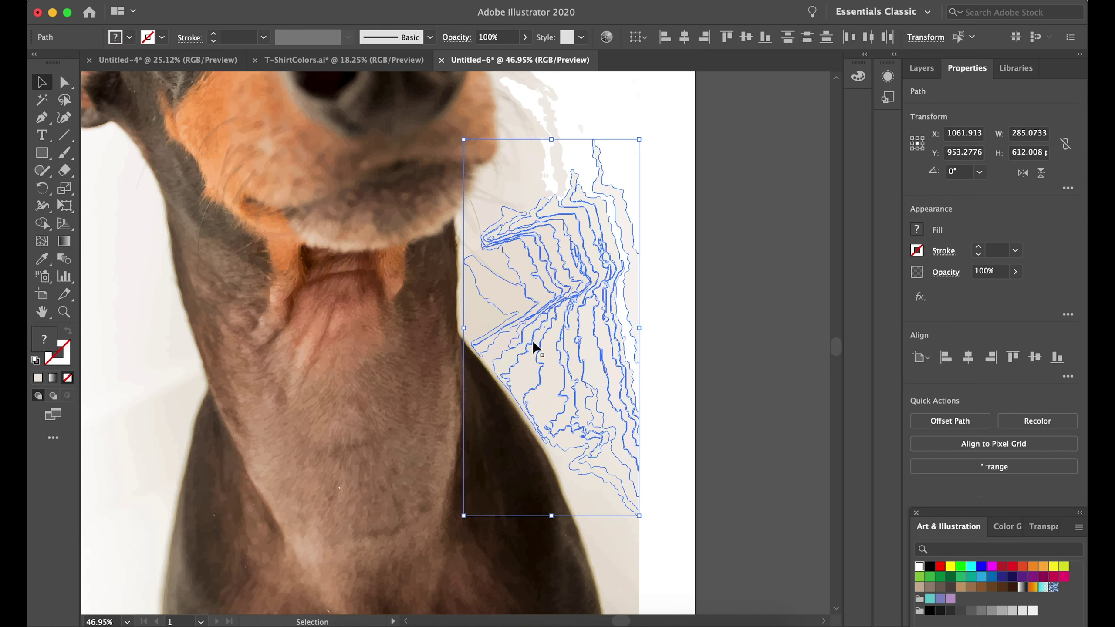
pyautogui.scroll(2, 640, 334)
pyautogui.click(642, 414)
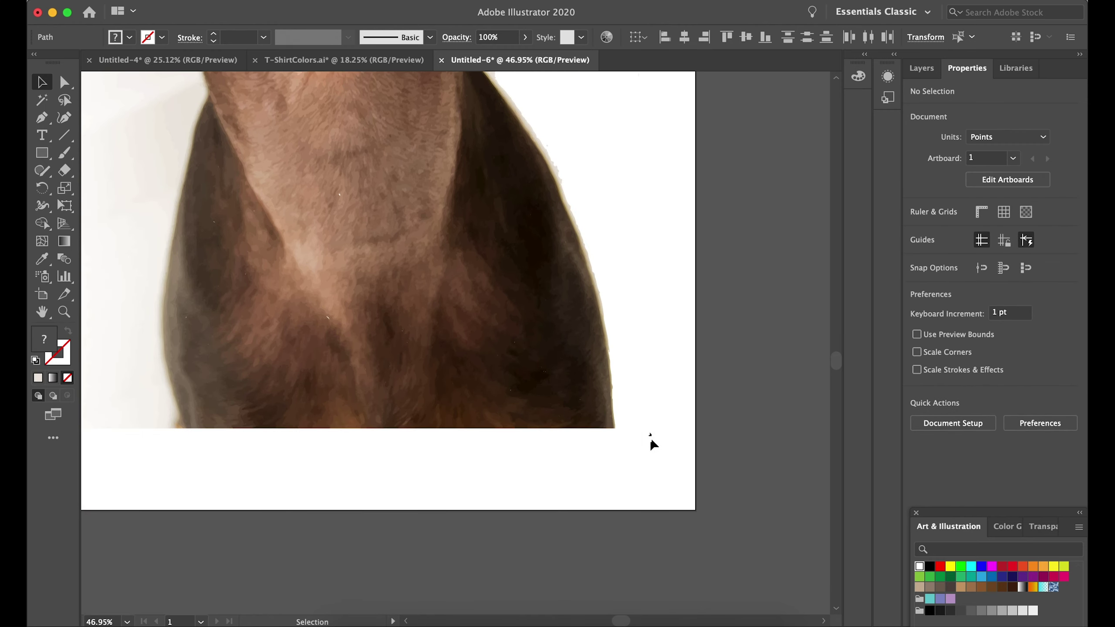
# Step: Zoom in and inspect the lighter tan path along the neck edge
pyautogui.scroll(1, 653, 443)
pyautogui.scroll(1, 629, 393)
pyautogui.click(598, 425)
pyautogui.click(604, 457)
pyautogui.scroll(1, 607, 467)
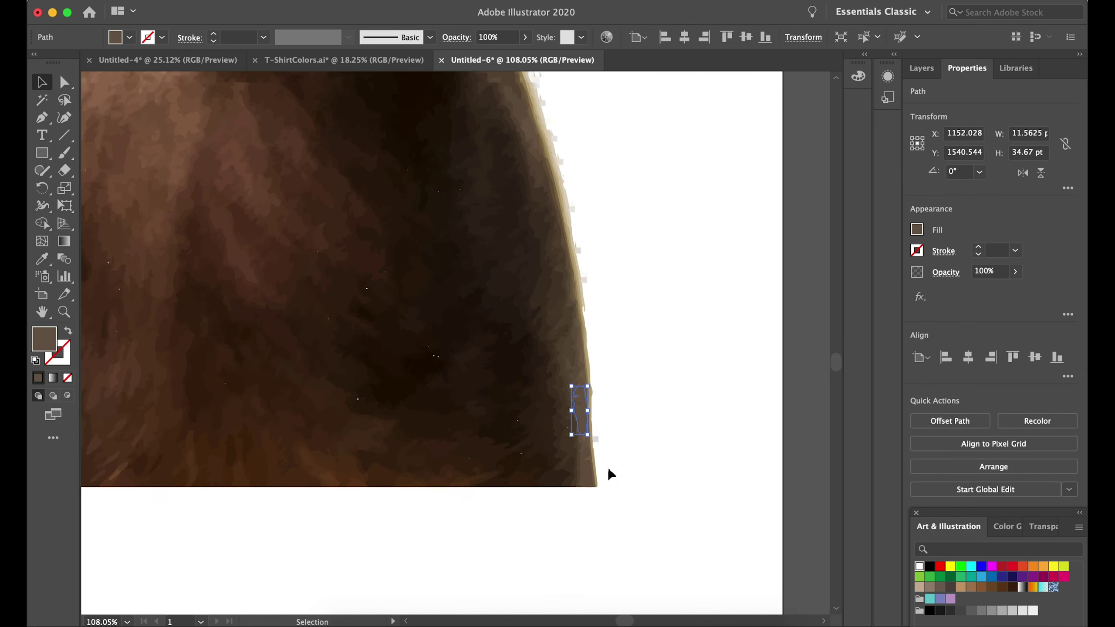
pyautogui.click(595, 409)
pyautogui.scroll(-2, 596, 403)
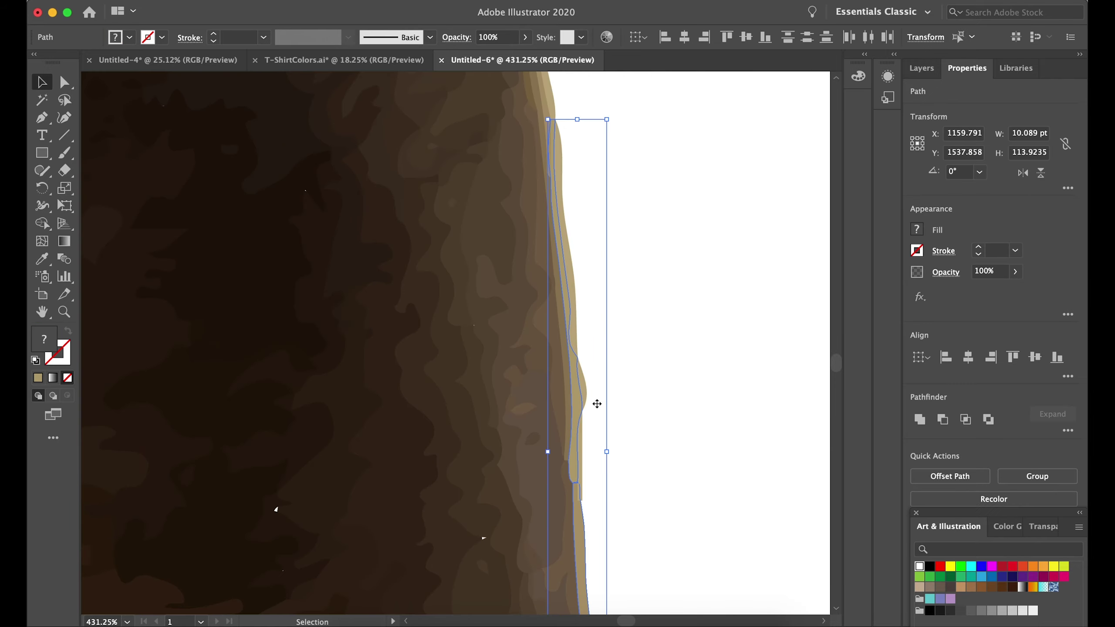
pyautogui.click(642, 412)
pyautogui.scroll(2, 549, 369)
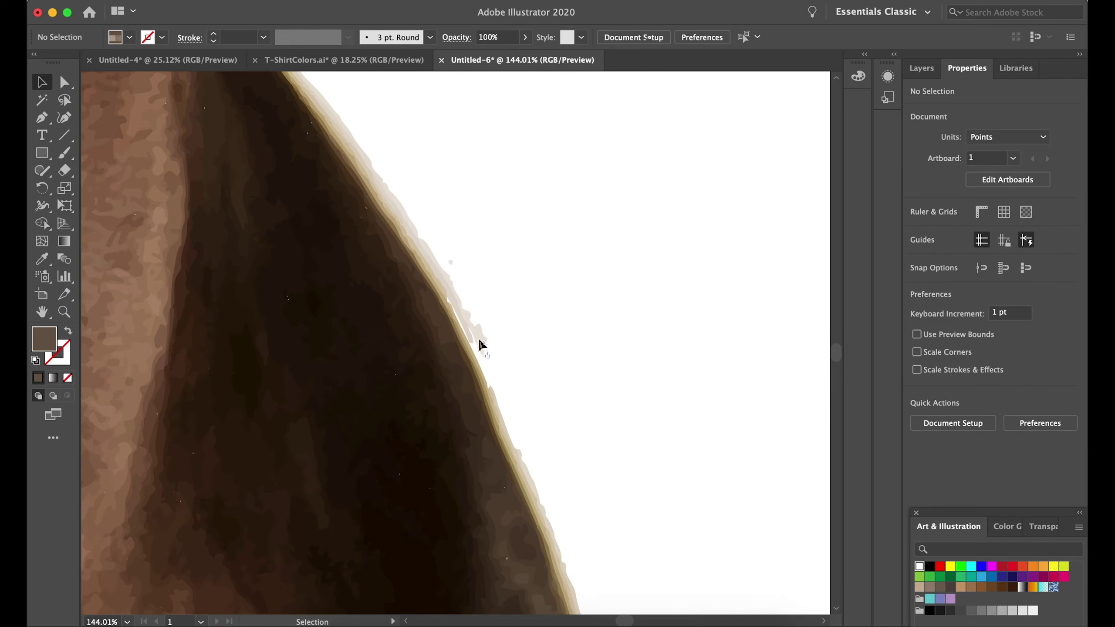
# Step: Pick out the small tan slivers and flecks along the neck edge
pyautogui.click(563, 380)
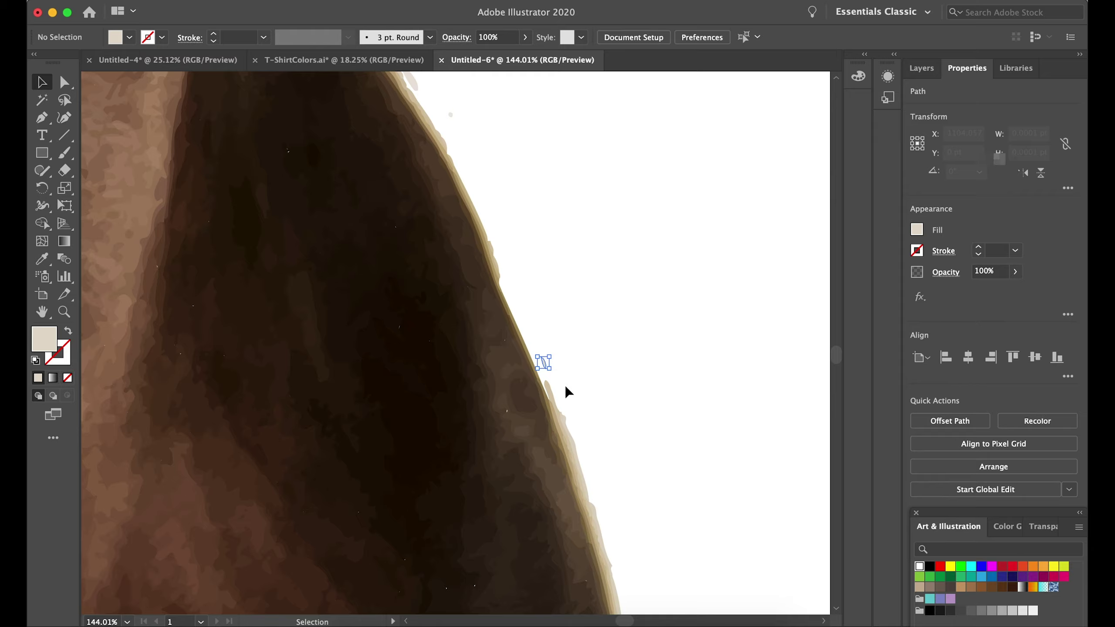
pyautogui.moveTo(606, 306); pyautogui.dragTo(582, 334)
pyautogui.click(571, 288)
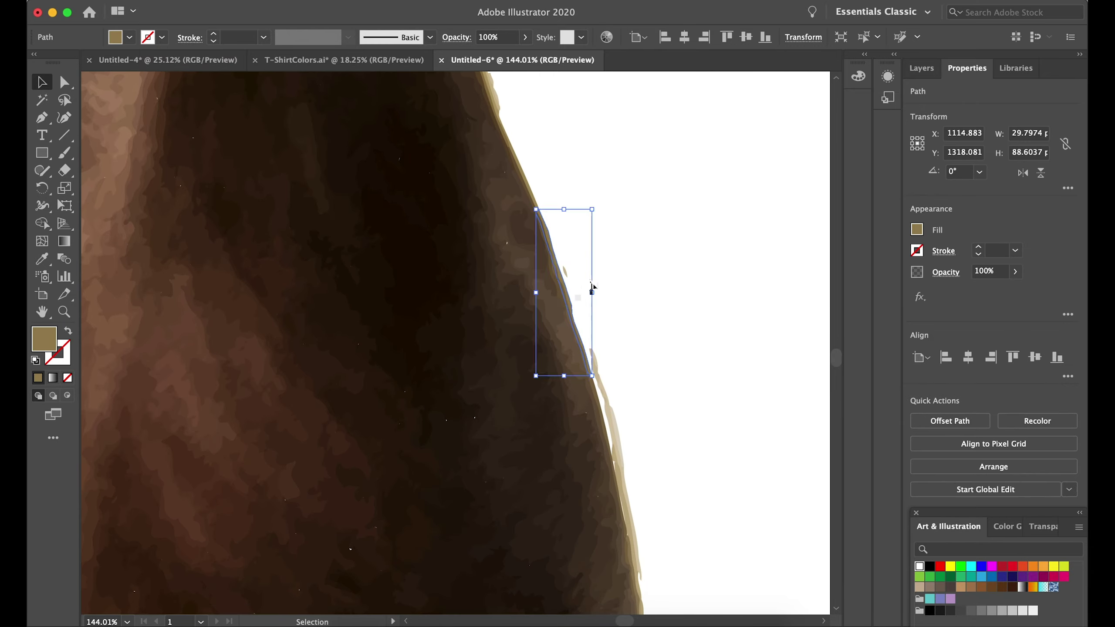
pyautogui.click(605, 391)
pyautogui.scroll(-5, 586, 263)
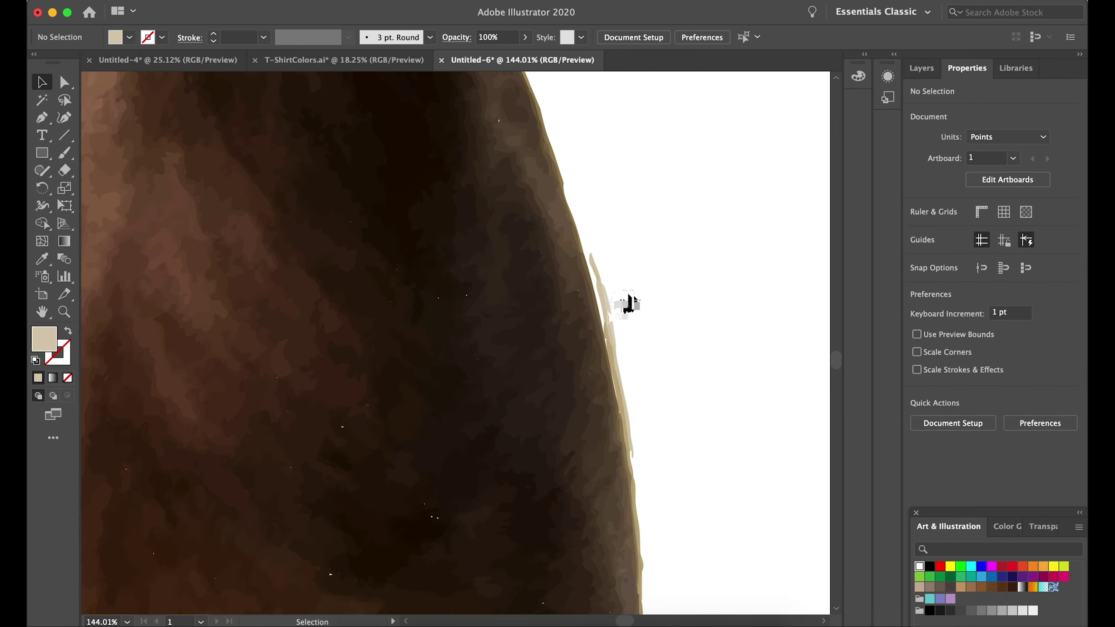
pyautogui.scroll(-3, 627, 303)
pyautogui.click(617, 209)
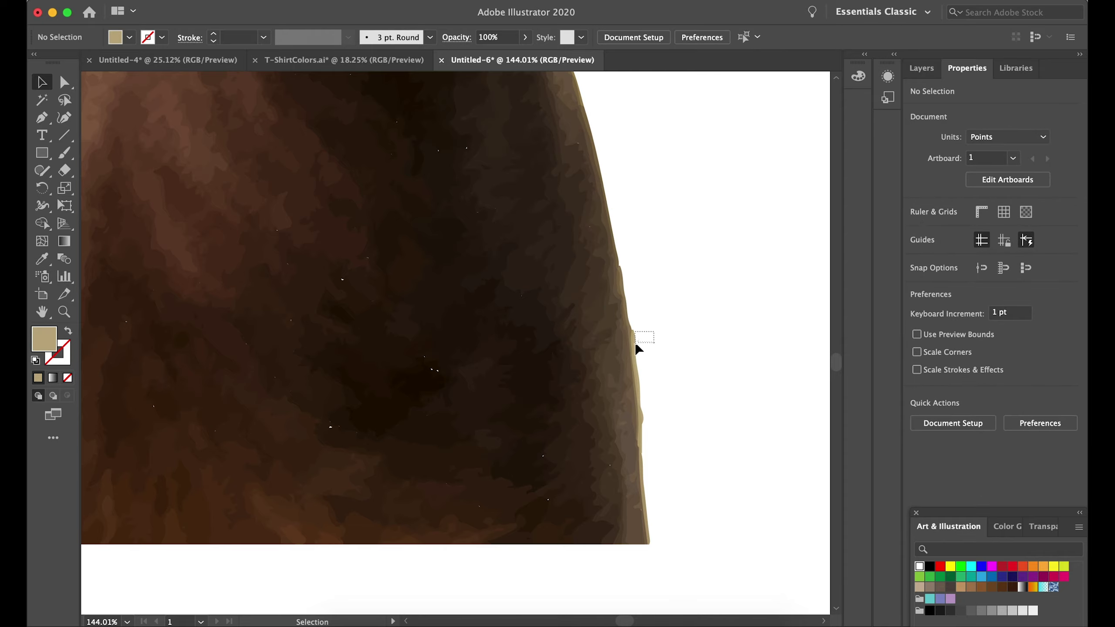
pyautogui.scroll(-3, 640, 338)
pyautogui.click(643, 335)
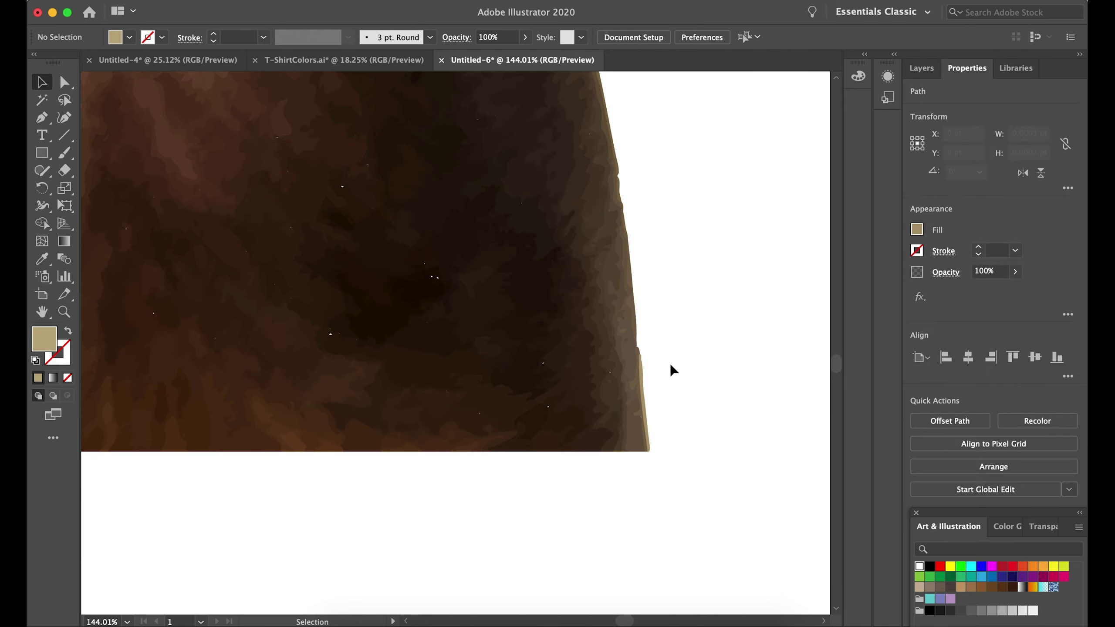
pyautogui.click(676, 360)
# Step: Delete the light flecks along the neck edge
pyautogui.scroll(5, 678, 359)
pyautogui.scroll(5, 570, 347)
pyautogui.scroll(5, 509, 338)
pyautogui.scroll(5, 560, 352)
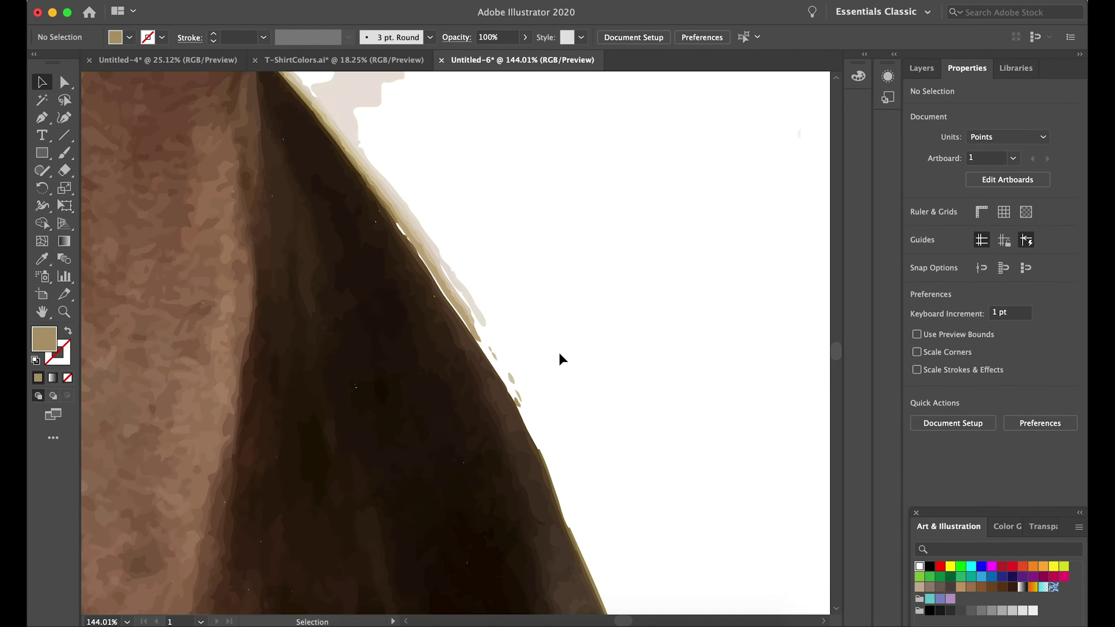
pyautogui.click(522, 377)
pyautogui.scroll(2, 518, 351)
pyautogui.moveTo(418, 341); pyautogui.dragTo(490, 407)
pyautogui.press('Delete')
# Step: Delete the large beige shape and the smaller flecks by the edge
pyautogui.hscroll(-3, 543, 148)
pyautogui.scroll(1, 543, 147)
pyautogui.moveTo(409, 238); pyautogui.dragTo(410, 239)
pyautogui.press('Delete')
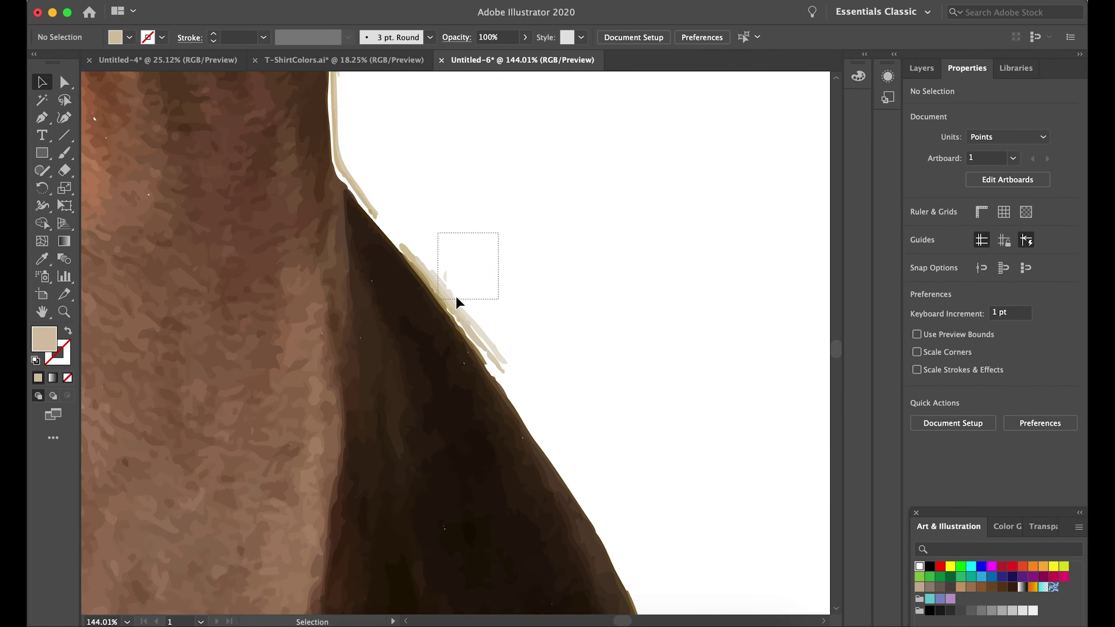
pyautogui.moveTo(498, 231); pyautogui.dragTo(456, 296)
pyautogui.press('Delete')
pyautogui.press('Delete')
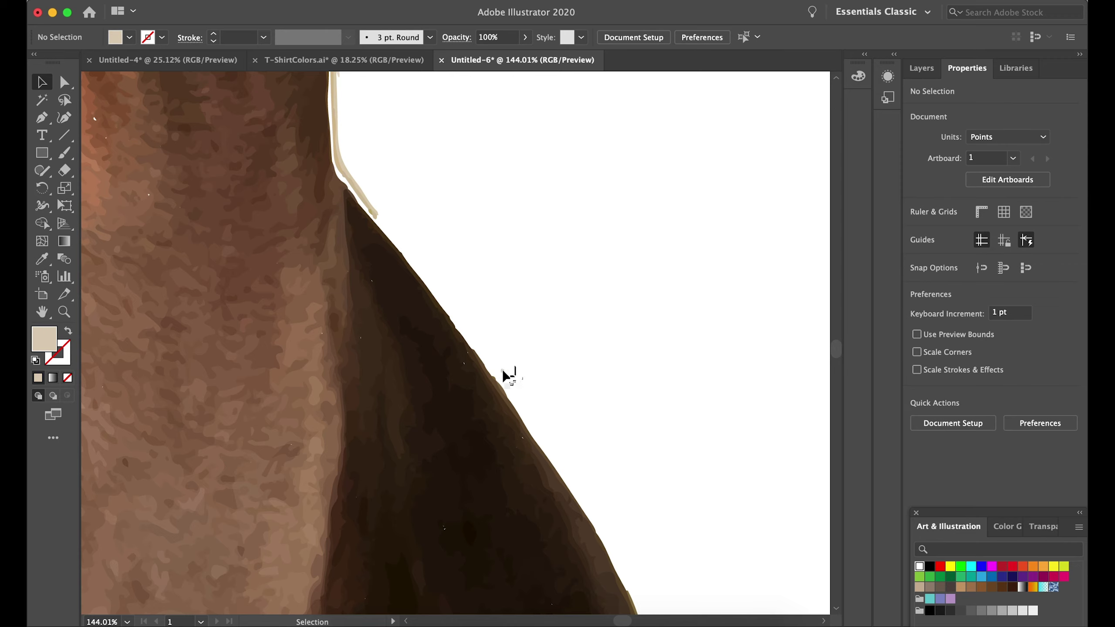
# Step: Remove the beige shapes and flecks above the neck edge
pyautogui.scroll(5, 351, 315)
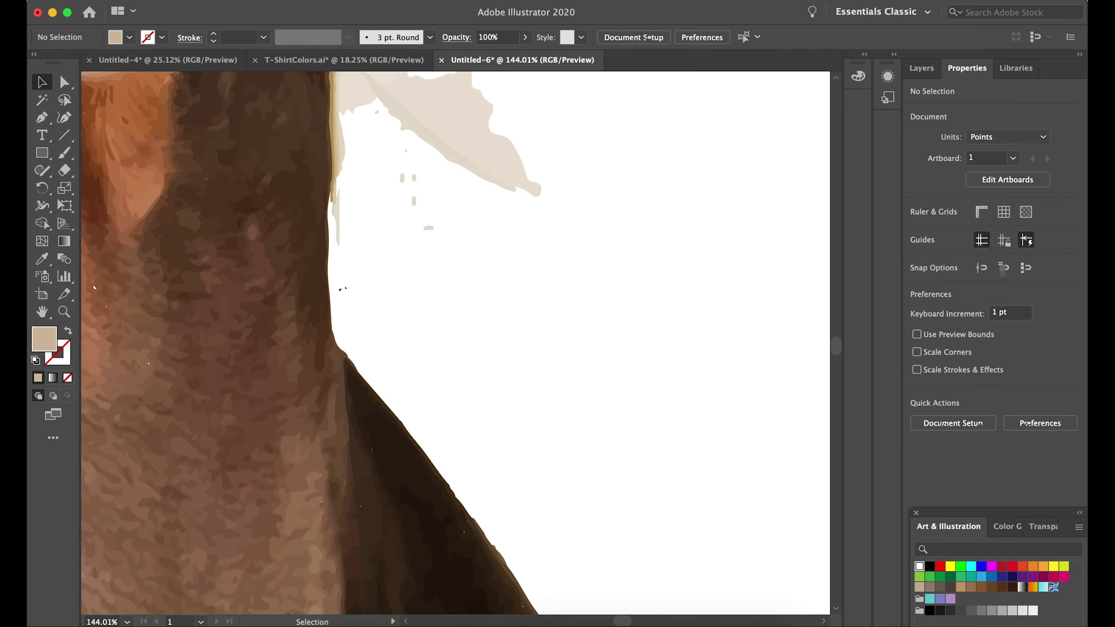
pyautogui.scroll(5, 342, 289)
pyautogui.moveTo(510, 474)
pyautogui.mouseDown()
pyautogui.moveTo(331, 308)
pyautogui.moveTo(354, 199)
pyautogui.mouseUp()
pyautogui.press('Delete')
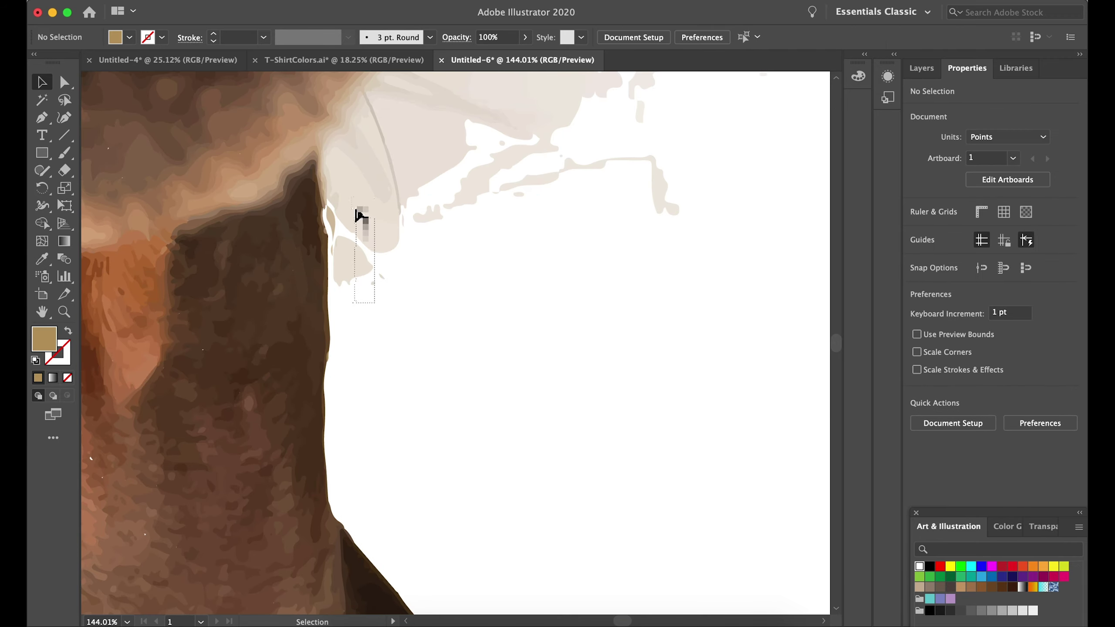
pyautogui.moveTo(348, 143); pyautogui.dragTo(347, 141)
pyautogui.press('Delete')
pyautogui.scroll(3, 352, 246)
pyautogui.click(372, 266)
pyautogui.press('Delete')
# Step: With Direct Selection, delete the face-edge sliver and the beige shape below the face
pyautogui.press('a')
pyautogui.click(340, 232)
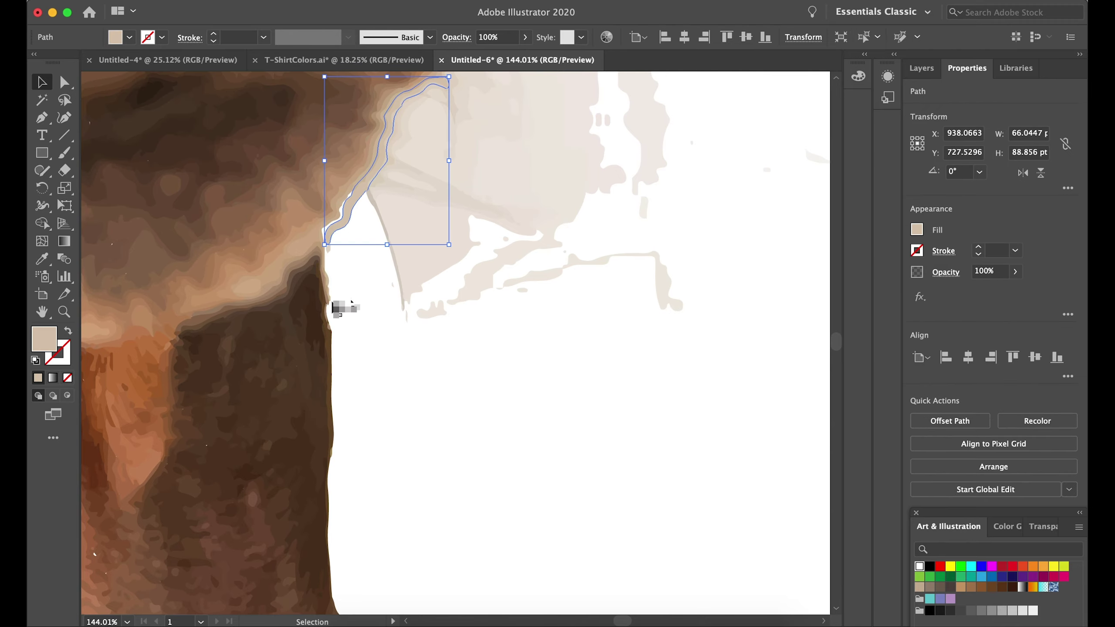
pyautogui.press('Delete')
pyautogui.scroll(3, 521, 338)
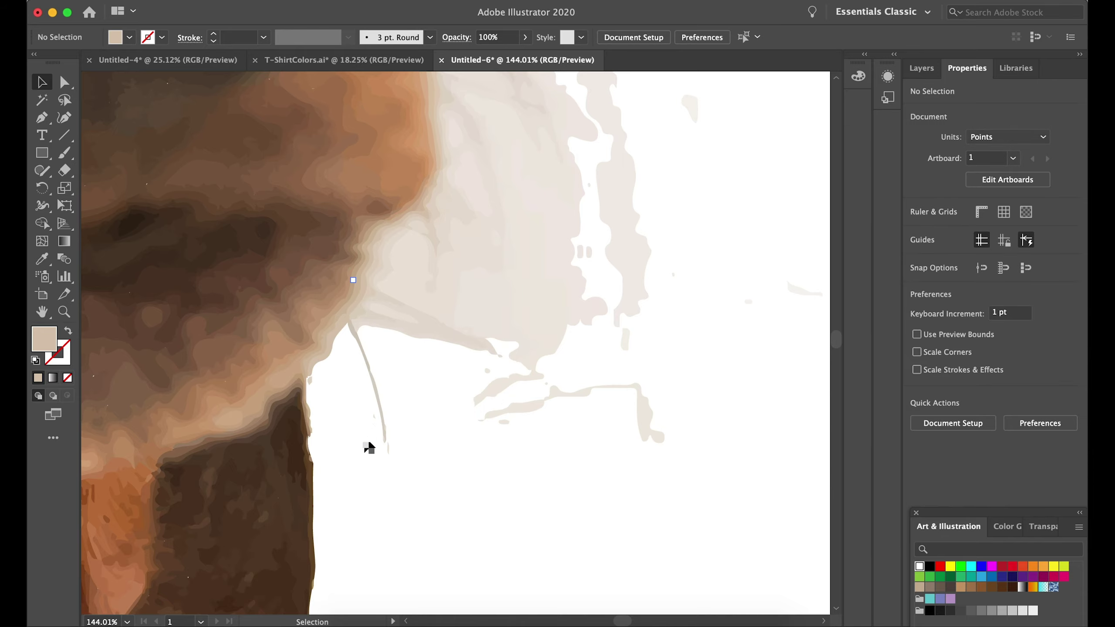
pyautogui.scroll(2, 439, 343)
pyautogui.click(395, 386)
pyautogui.press('Delete')
# Step: Delete the remaining beige shapes below the face and select the whisker path
pyautogui.scroll(2, 437, 478)
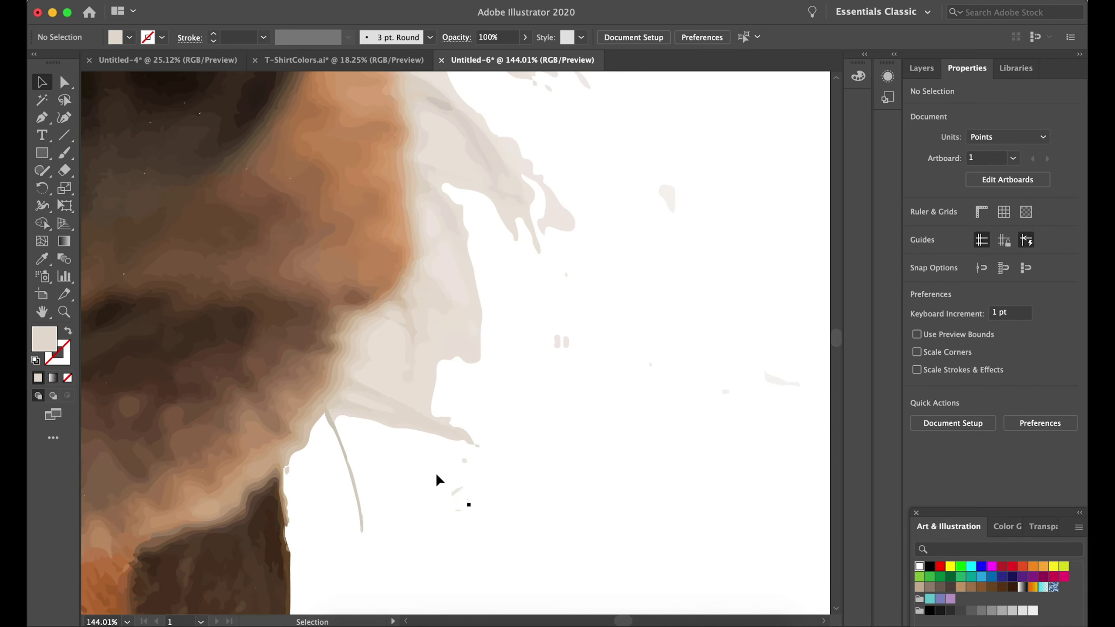
pyautogui.moveTo(472, 442); pyautogui.dragTo(381, 414)
pyautogui.press('Delete')
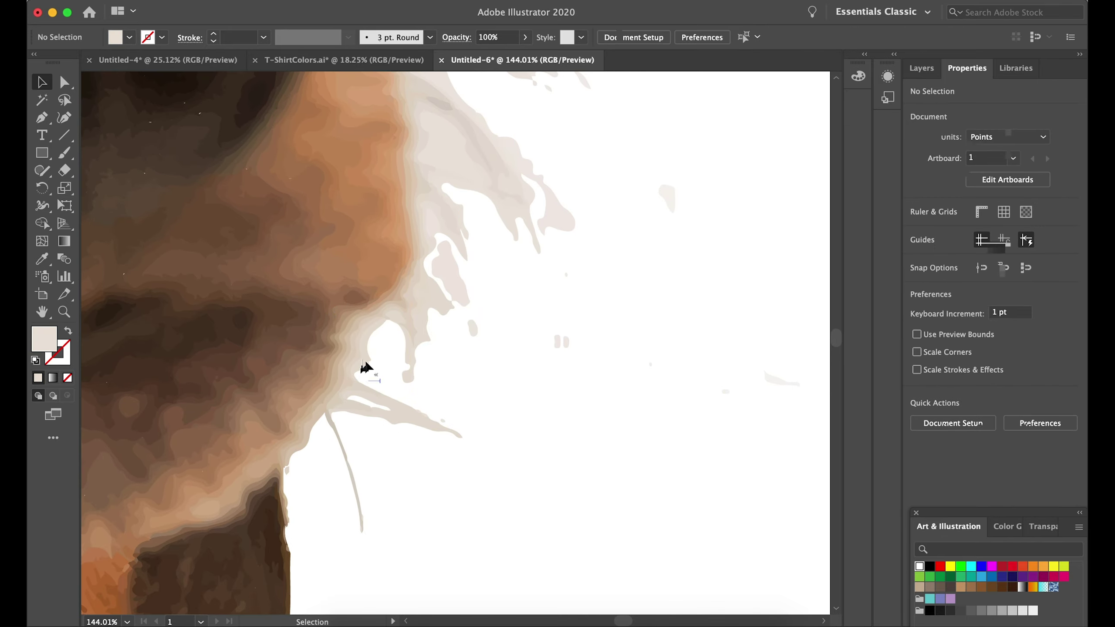
pyautogui.press('Delete')
pyautogui.scroll(-5, 431, 497)
pyautogui.scroll(3, 436, 476)
pyautogui.moveTo(511, 423); pyautogui.dragTo(387, 523)
# Step: Delete the whisker path and the beige splash fragments right of the nose
pyautogui.press('Delete')
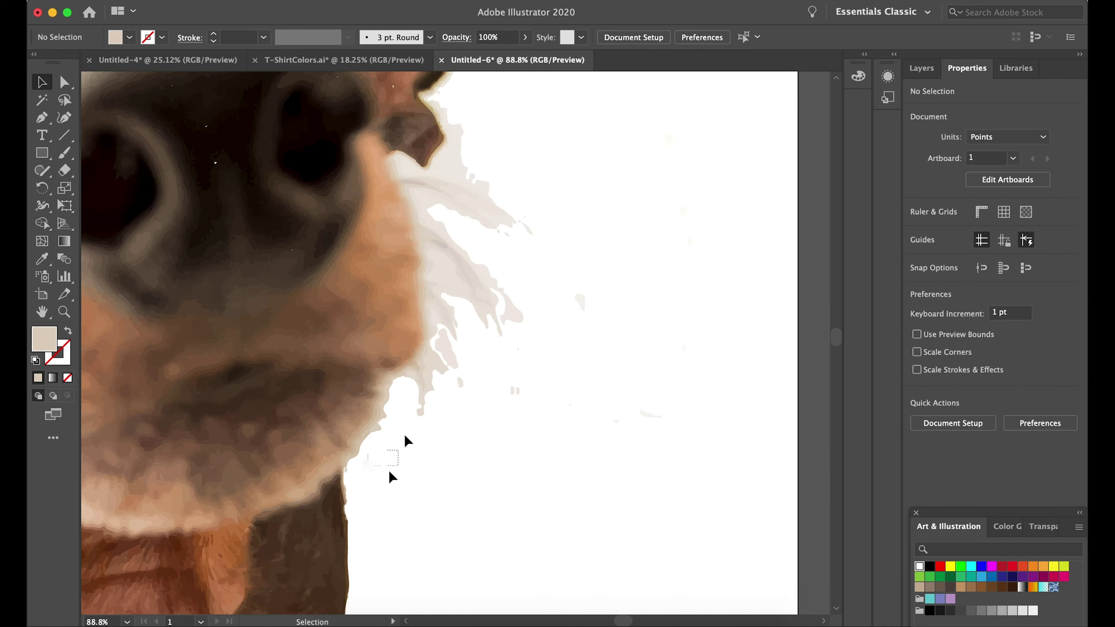
pyautogui.moveTo(416, 374); pyautogui.dragTo(396, 381)
pyautogui.press('Delete')
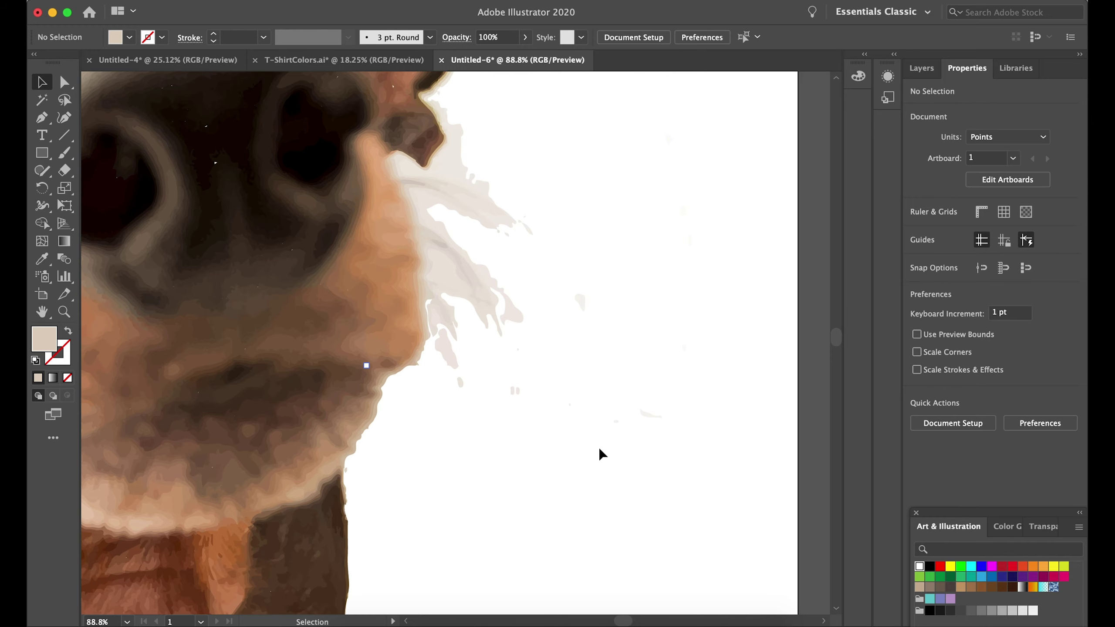
pyautogui.moveTo(722, 489); pyautogui.dragTo(450, 232)
pyautogui.press('Delete')
pyautogui.moveTo(457, 331); pyautogui.dragTo(435, 263)
pyautogui.press('Delete')
# Step: Remove the remaining beige splash and leftover bits beside the nose
pyautogui.scroll(3, 439, 307)
pyautogui.moveTo(473, 406); pyautogui.dragTo(399, 323)
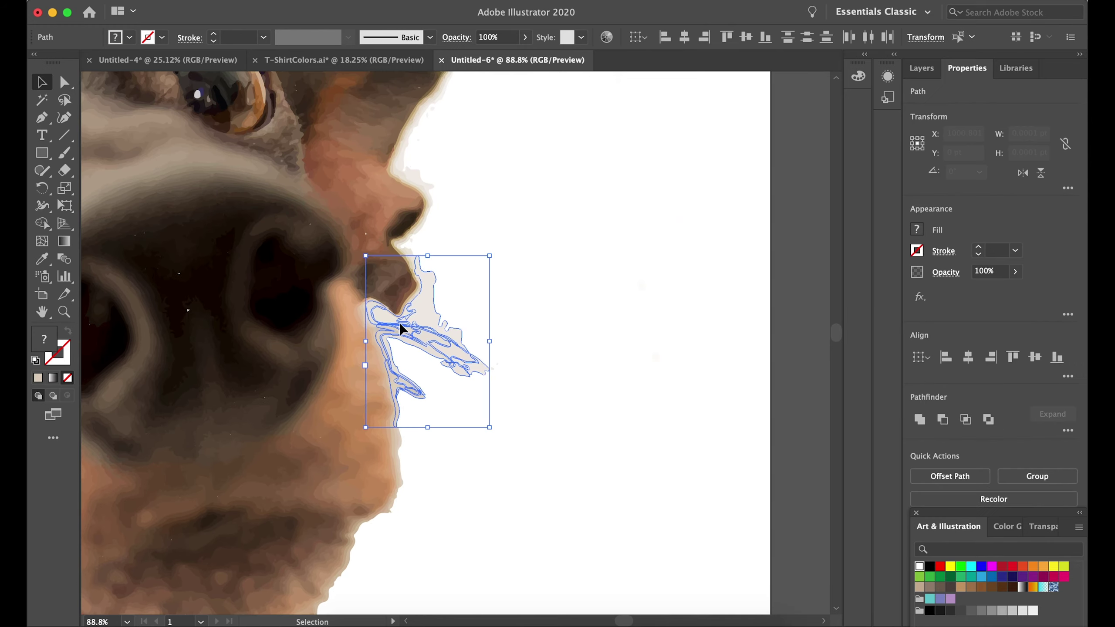
pyautogui.press('Delete')
pyautogui.click(387, 330)
pyautogui.click(381, 331)
pyautogui.press('Delete')
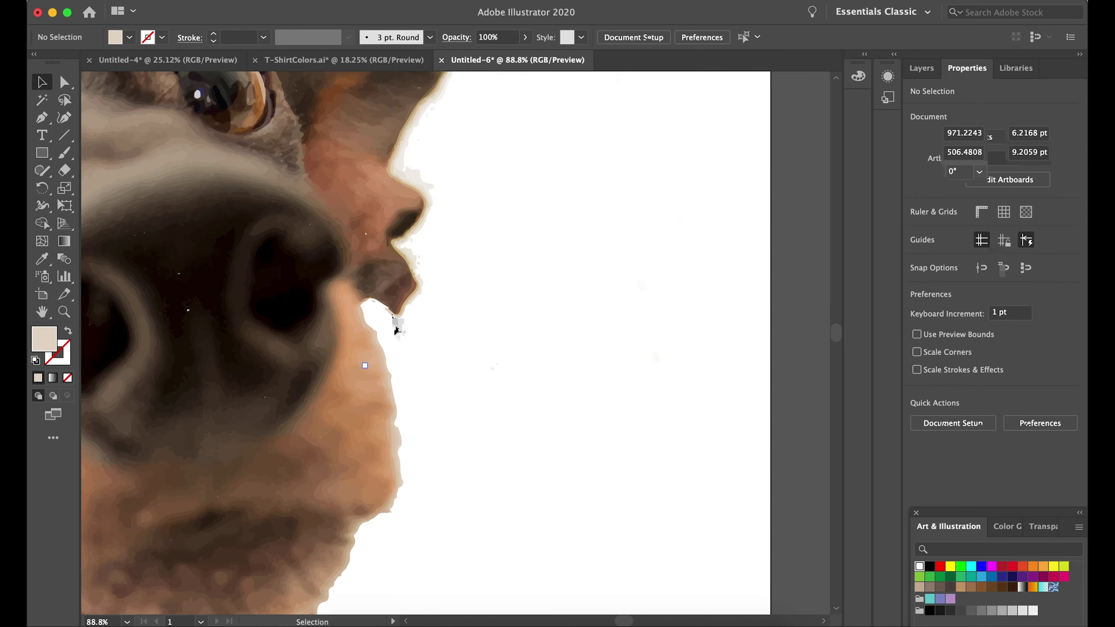
pyautogui.moveTo(395, 316); pyautogui.dragTo(426, 295)
pyautogui.press('Delete')
# Step: Delete the stray light shape by the ear and small fragments near the nose
pyautogui.scroll(5, 428, 390)
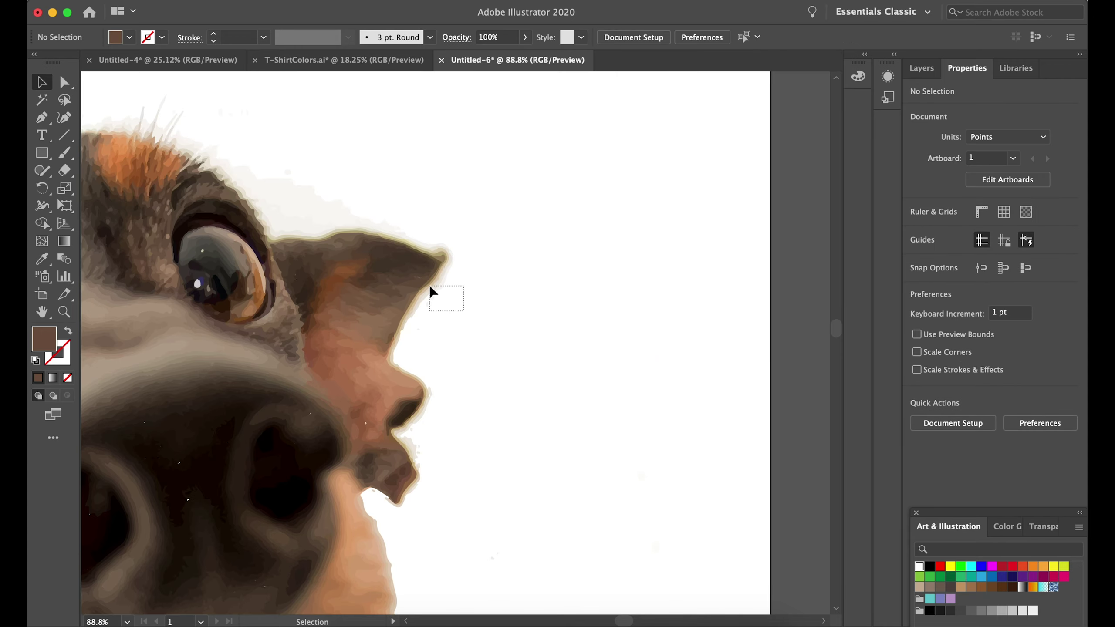
pyautogui.click(412, 323)
pyautogui.press('Delete')
pyautogui.moveTo(455, 289)
pyautogui.mouseDown()
pyautogui.moveTo(441, 281)
pyautogui.moveTo(472, 252)
pyautogui.mouseUp()
pyautogui.press('Delete')
pyautogui.moveTo(415, 439); pyautogui.dragTo(432, 457)
pyautogui.press('Delete')
# Step: Delete the pale strip along the ear top and select the ear-tip fragment
pyautogui.scroll(5, 429, 461)
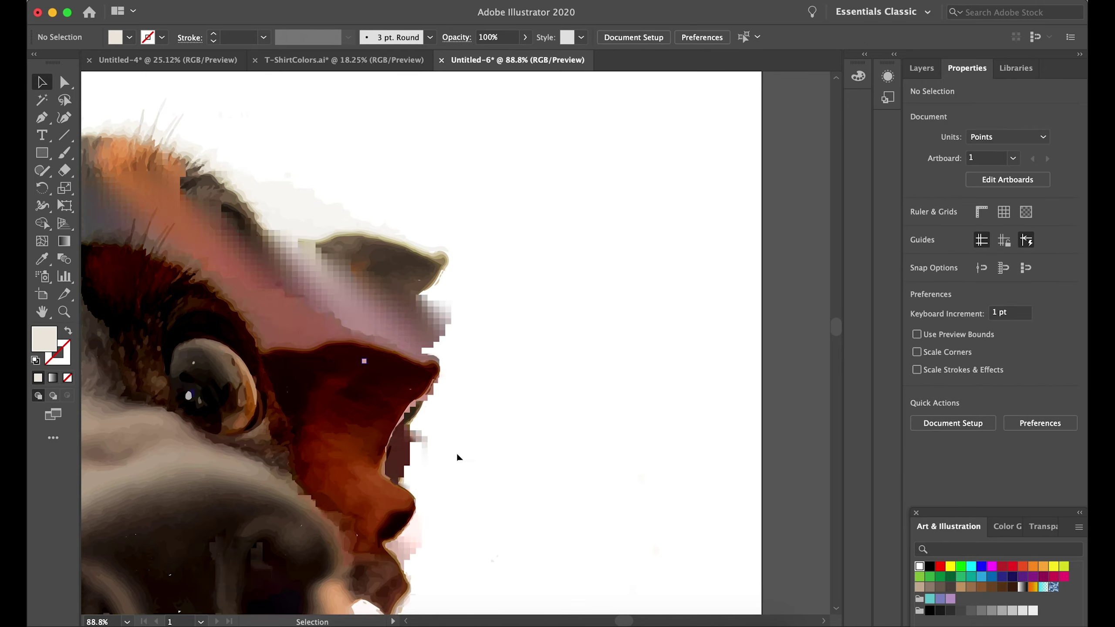
pyautogui.moveTo(249, 286); pyautogui.dragTo(317, 354)
pyautogui.moveTo(422, 380); pyautogui.dragTo(442, 399)
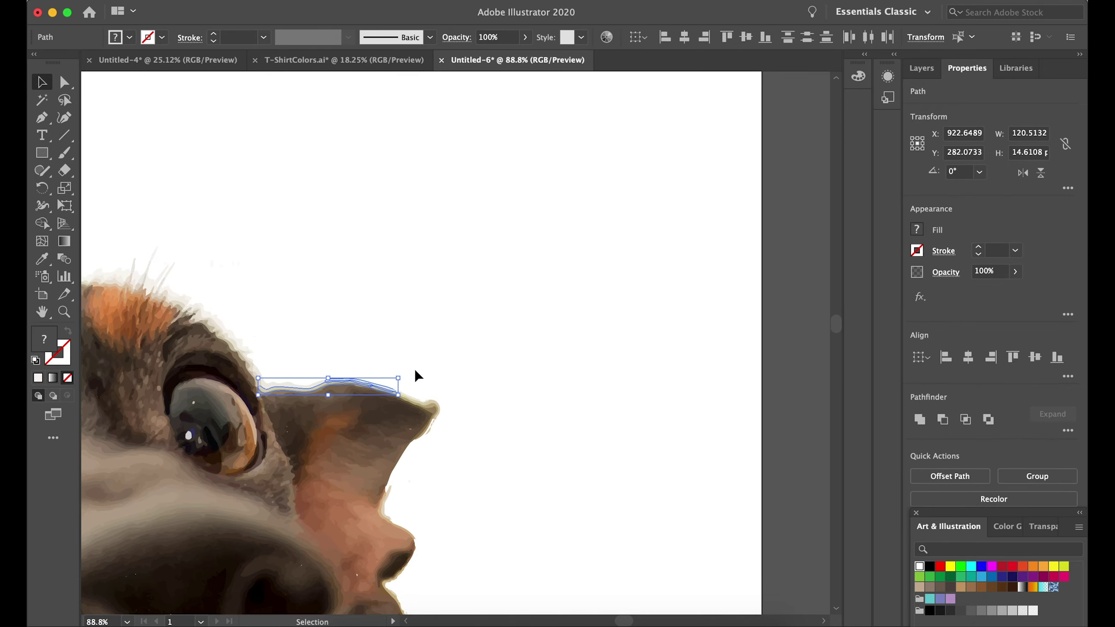
pyautogui.press('Delete')
pyautogui.moveTo(336, 369); pyautogui.dragTo(443, 407)
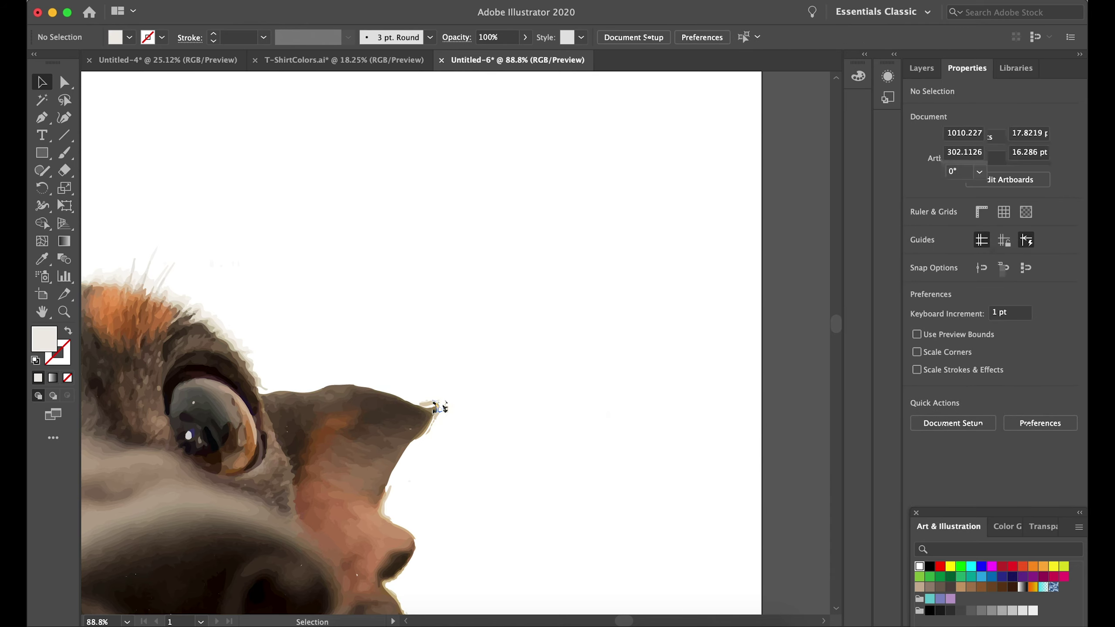
# Step: Delete the stray pale fragments along the top of the head
pyautogui.hscroll(-6, 426, 402)
pyautogui.click(264, 333)
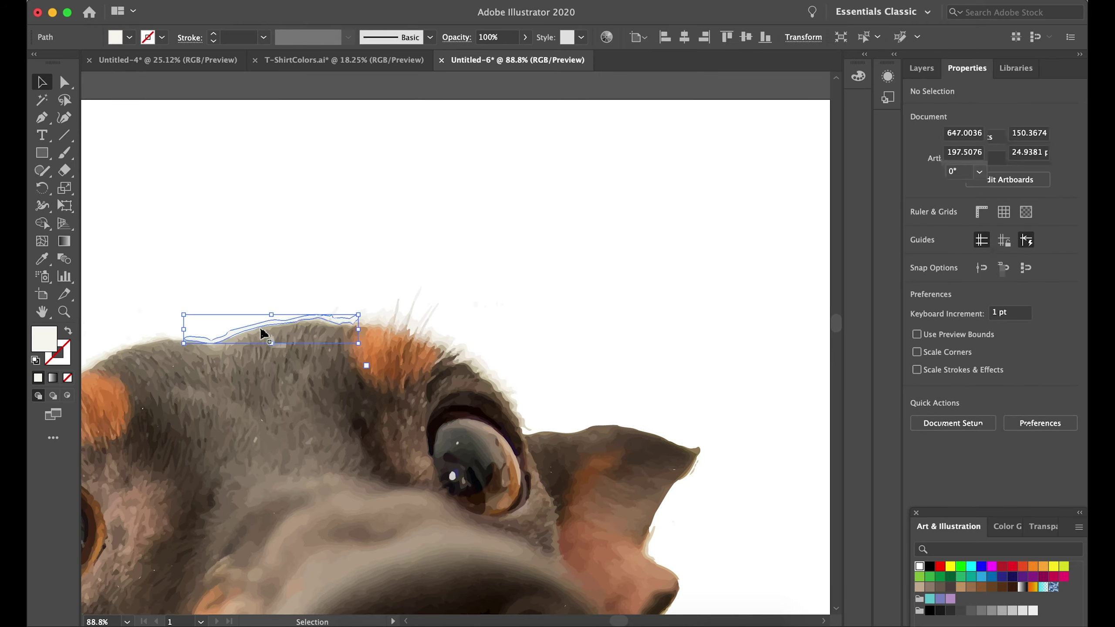
pyautogui.moveTo(347, 322); pyautogui.dragTo(465, 344)
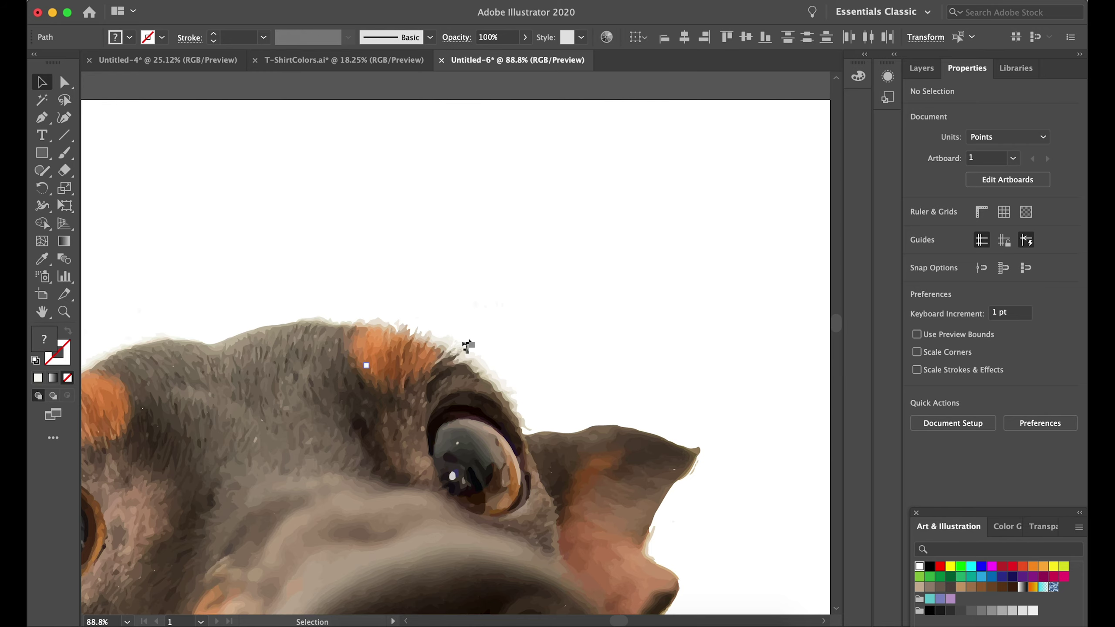
pyautogui.press('Delete')
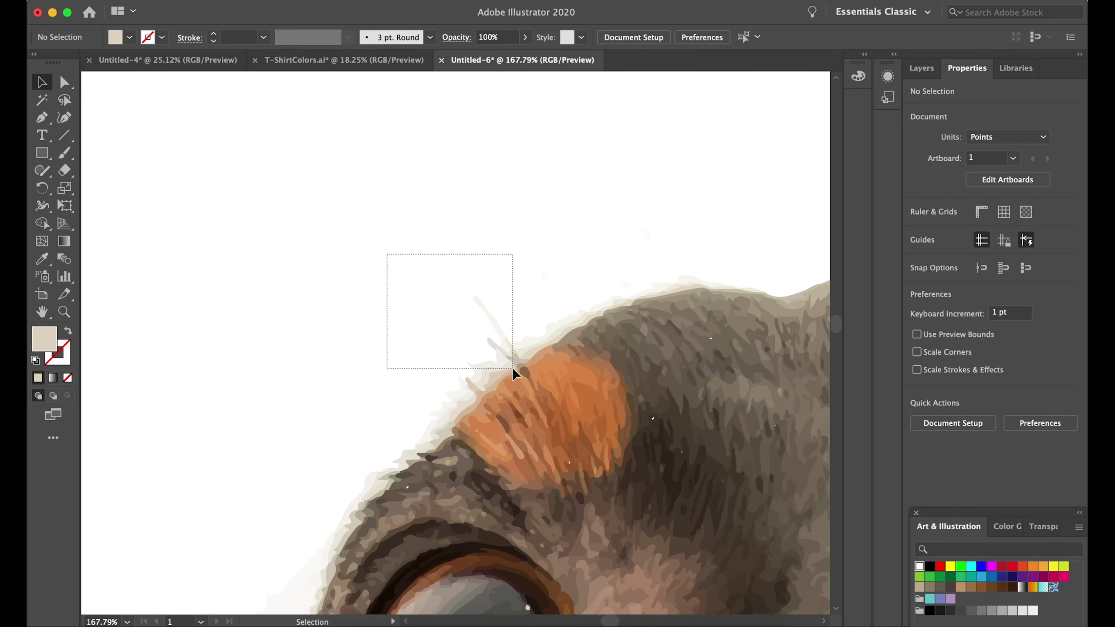
pyautogui.moveTo(387, 252); pyautogui.dragTo(514, 357)
pyautogui.press('Delete')
pyautogui.hscroll(5, 580, 285)
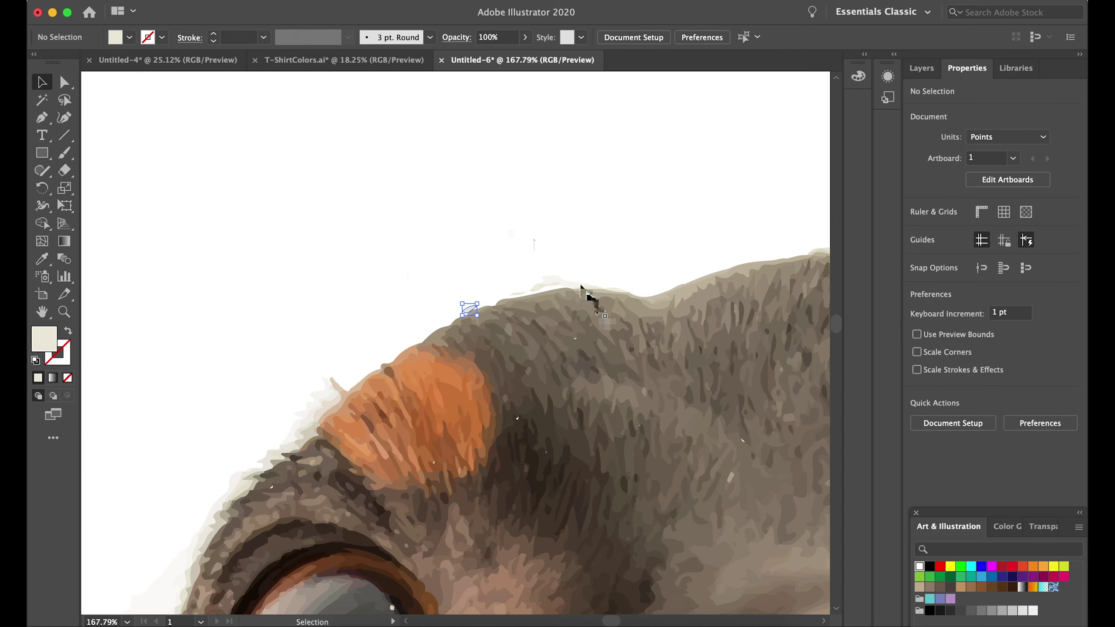
# Step: Delete the small stray fragments along the dog's head contour
pyautogui.click(557, 286)
pyautogui.moveTo(564, 277); pyautogui.dragTo(548, 292)
pyautogui.click(597, 292)
pyautogui.press('Delete')
pyautogui.hscroll(-10, 594, 299)
pyautogui.scroll(-5, 593, 299)
pyautogui.press('Delete')
pyautogui.scroll(-5, 608, 285)
pyautogui.click(580, 278)
pyautogui.press('Delete')
# Step: Remove the pale fringe near the eye and the thin slivers beside the contour
pyautogui.scroll(-3, 575, 272)
pyautogui.moveTo(516, 184); pyautogui.dragTo(584, 255)
pyautogui.press('Delete')
pyautogui.moveTo(492, 307); pyautogui.dragTo(526, 394)
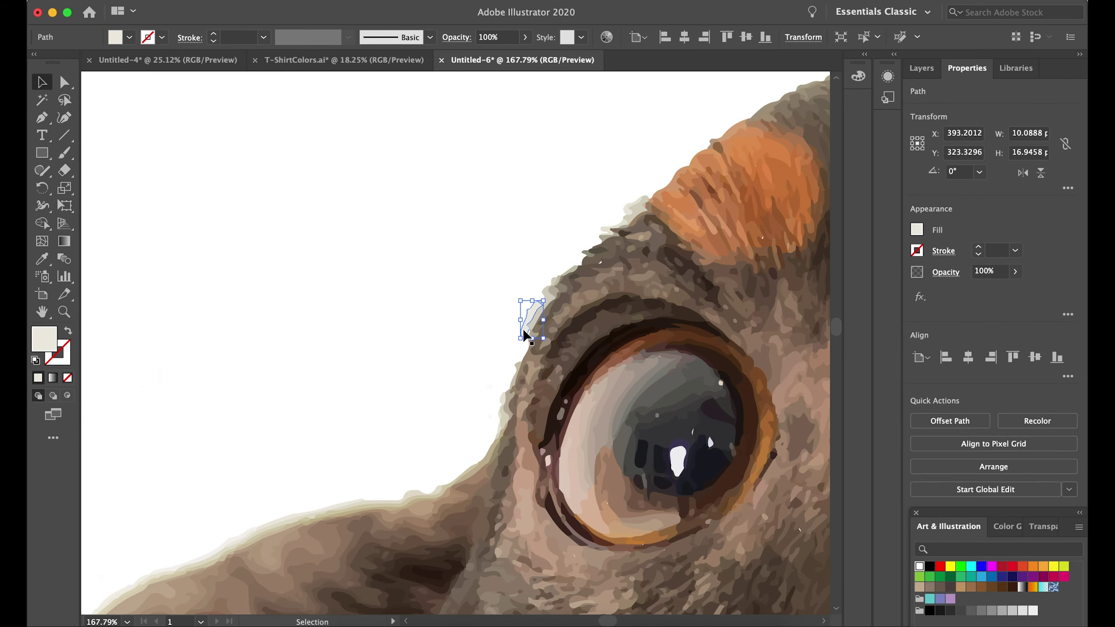
pyautogui.press('Delete')
pyautogui.hscroll(-5, 540, 316)
pyautogui.scroll(-5, 540, 316)
pyautogui.click(585, 419)
pyautogui.scroll(-5, 617, 404)
pyautogui.hscroll(-2, 617, 405)
pyautogui.moveTo(503, 353); pyautogui.dragTo(530, 376)
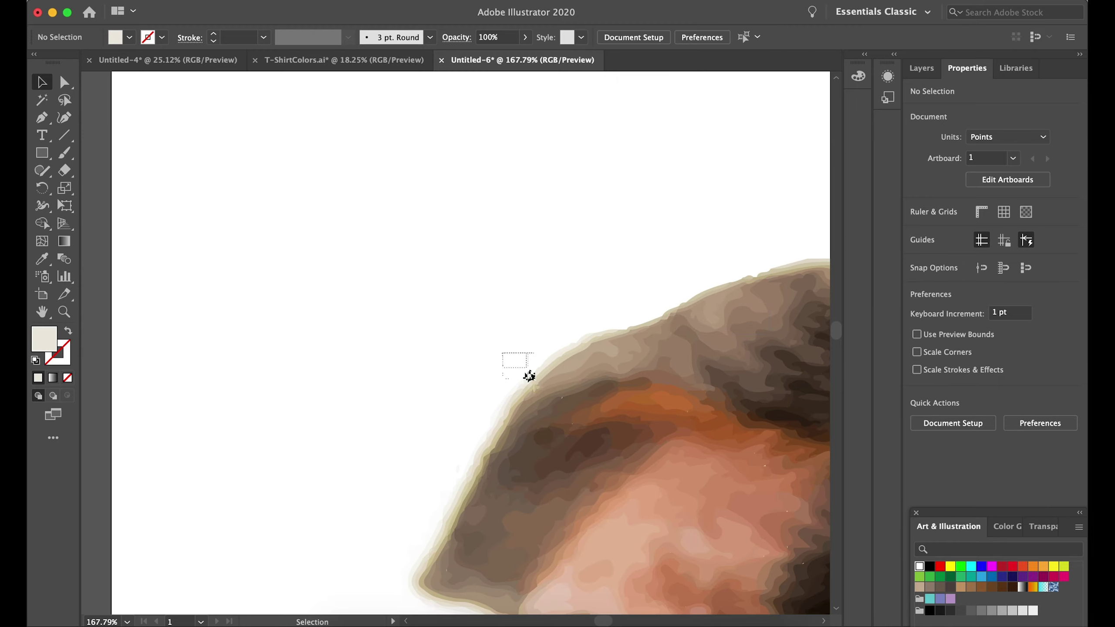
pyautogui.press('Delete')
# Step: Delete the small slivers near the snout and below the nose
pyautogui.hscroll(-3, 546, 361)
pyautogui.scroll(-2, 545, 361)
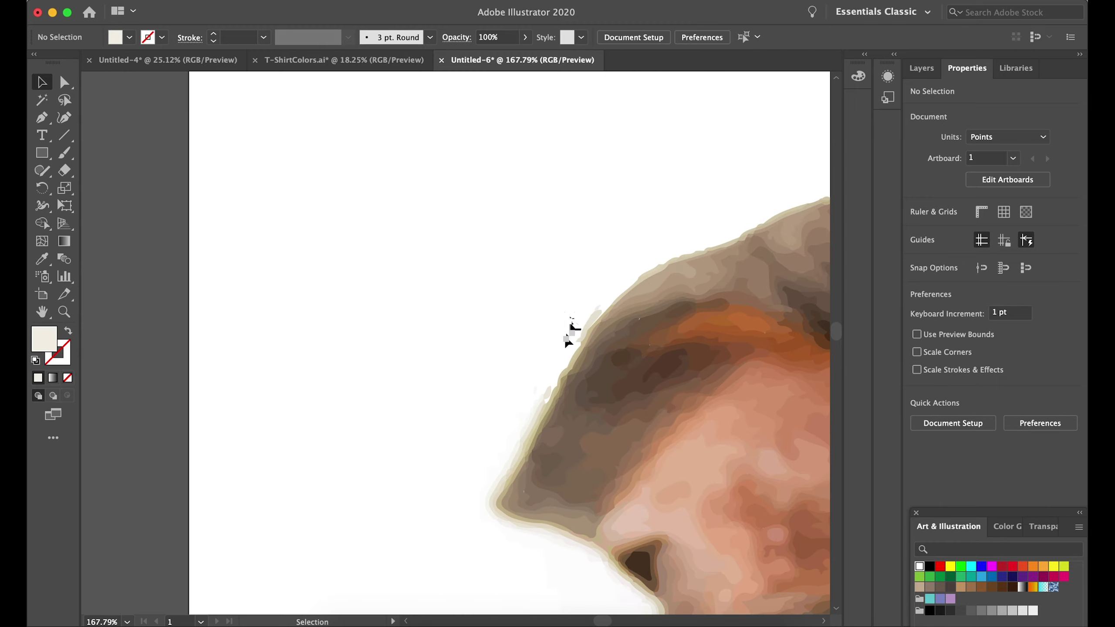
pyautogui.moveTo(510, 379); pyautogui.dragTo(542, 411)
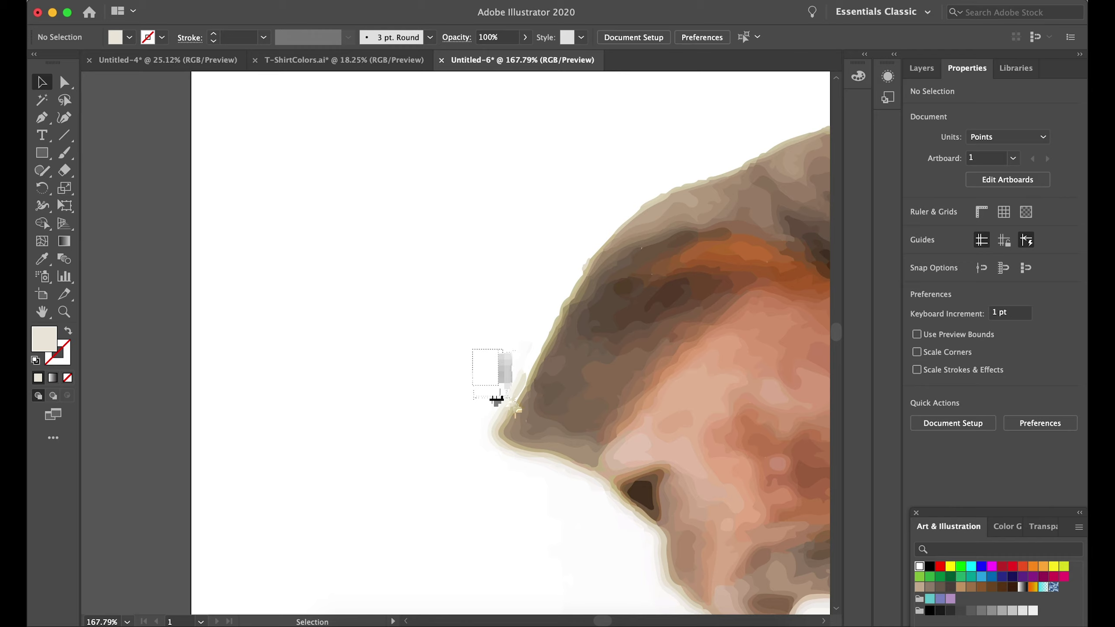
pyautogui.press('Delete')
pyautogui.scroll(-3, 509, 396)
pyautogui.scroll(-3, 526, 424)
pyautogui.hscroll(3, 527, 424)
pyautogui.moveTo(537, 421); pyautogui.dragTo(547, 455)
pyautogui.scroll(-3, 532, 408)
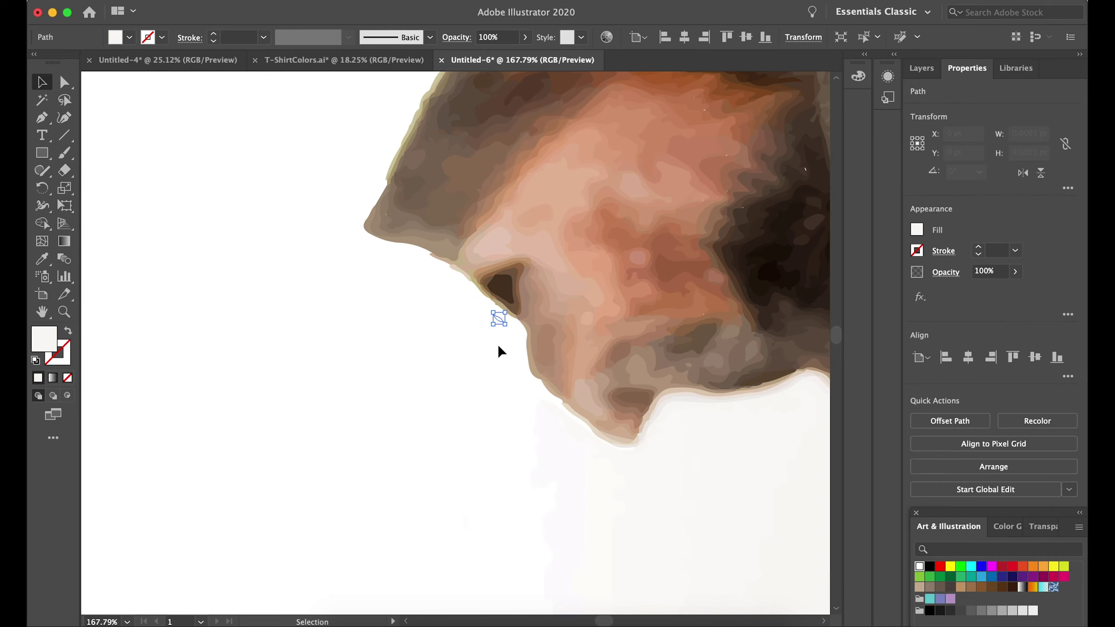
pyautogui.press('Delete')
# Step: Remove the pale patch under the chin and the pale shapes beside the neck
pyautogui.scroll(-2, 511, 377)
pyautogui.moveTo(403, 266); pyautogui.dragTo(739, 418)
pyautogui.press('Delete')
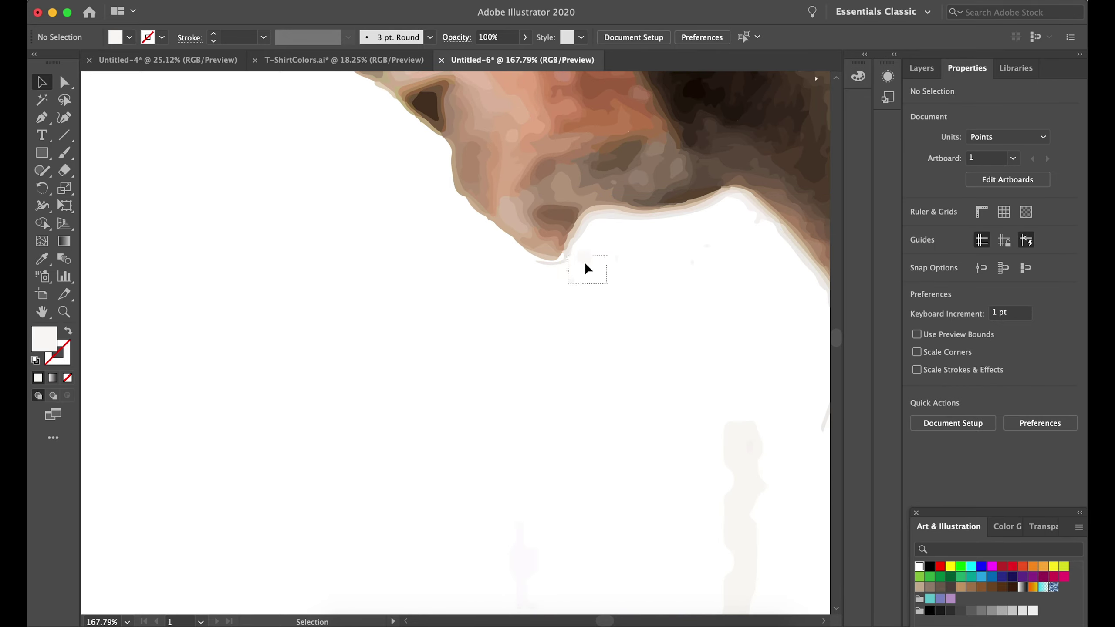
pyautogui.hscroll(3, 588, 267)
pyautogui.scroll(-3, 553, 246)
pyautogui.moveTo(590, 212); pyautogui.dragTo(622, 249)
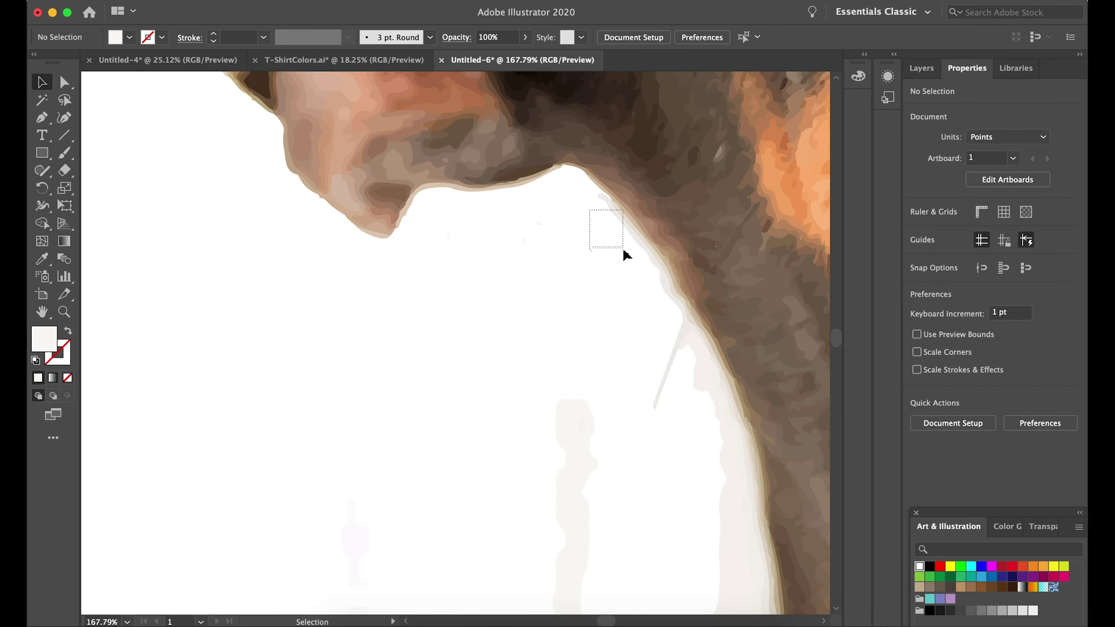
pyautogui.scroll(-3, 622, 250)
pyautogui.moveTo(203, 303); pyautogui.dragTo(662, 480)
pyautogui.press('Delete')
# Step: Delete the thin pale paths and shapes running along the neck edge
pyautogui.moveTo(466, 243); pyautogui.dragTo(646, 361)
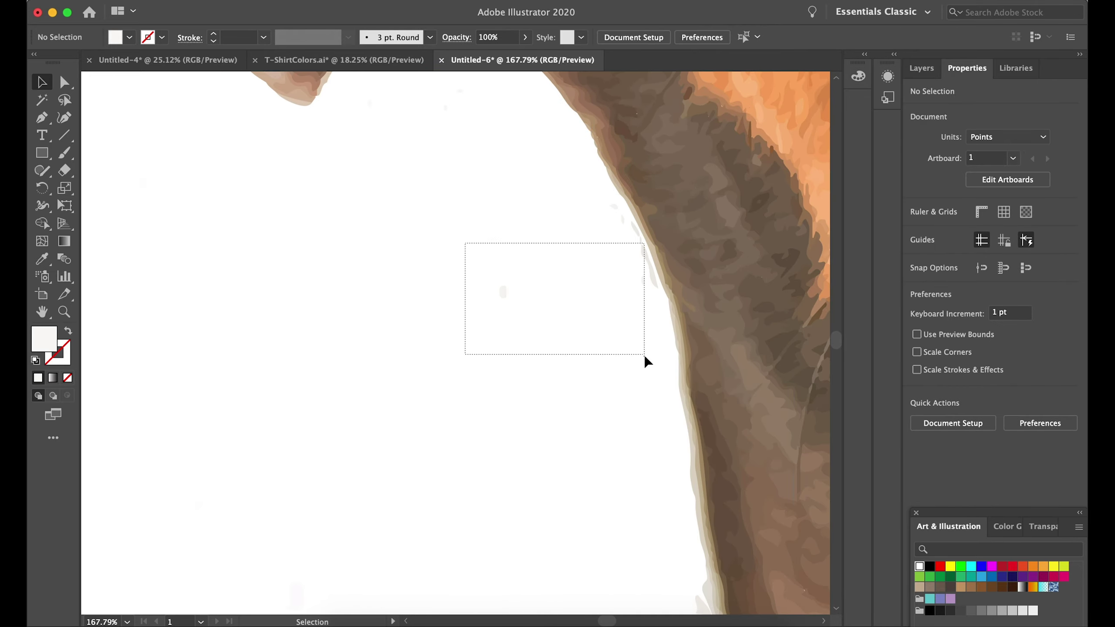
pyautogui.hscroll(-3, 618, 252)
pyautogui.hscroll(3, 562, 292)
pyautogui.moveTo(484, 276); pyautogui.dragTo(679, 387)
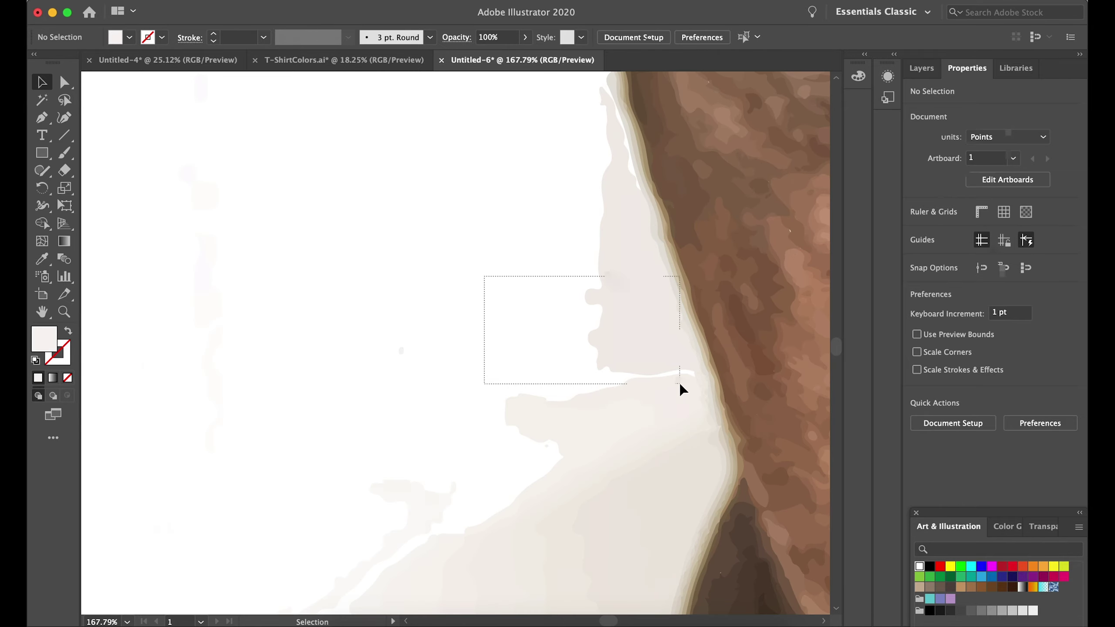
pyautogui.scroll(-3, 570, 278)
pyautogui.press('Delete')
pyautogui.scroll(-5, 552, 369)
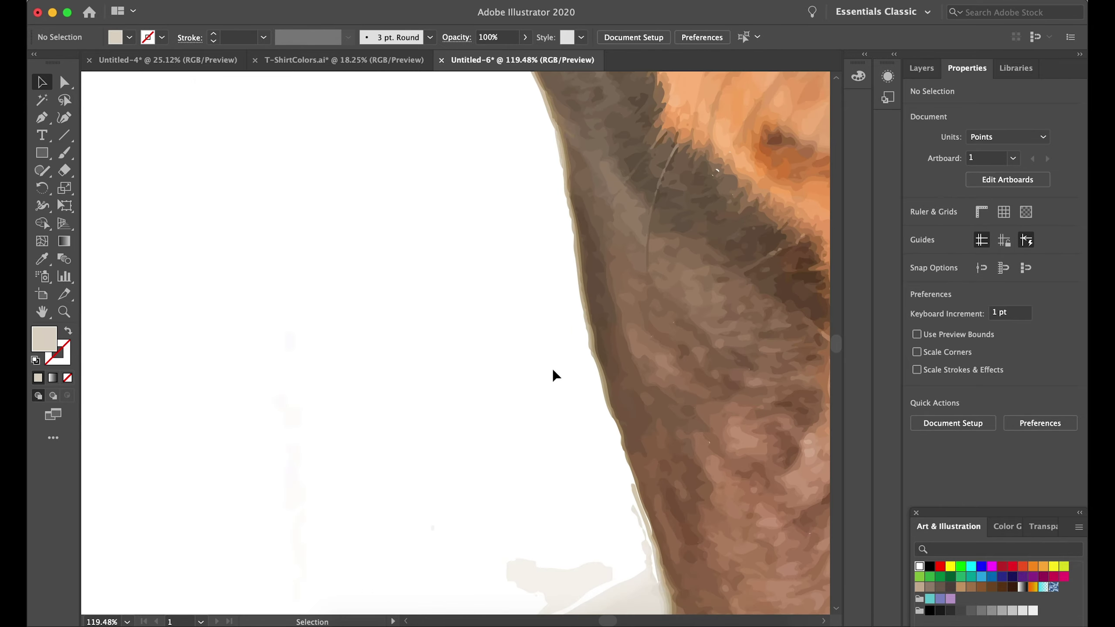
pyautogui.hscroll(-5, 418, 386)
pyautogui.moveTo(405, 324); pyautogui.dragTo(610, 379)
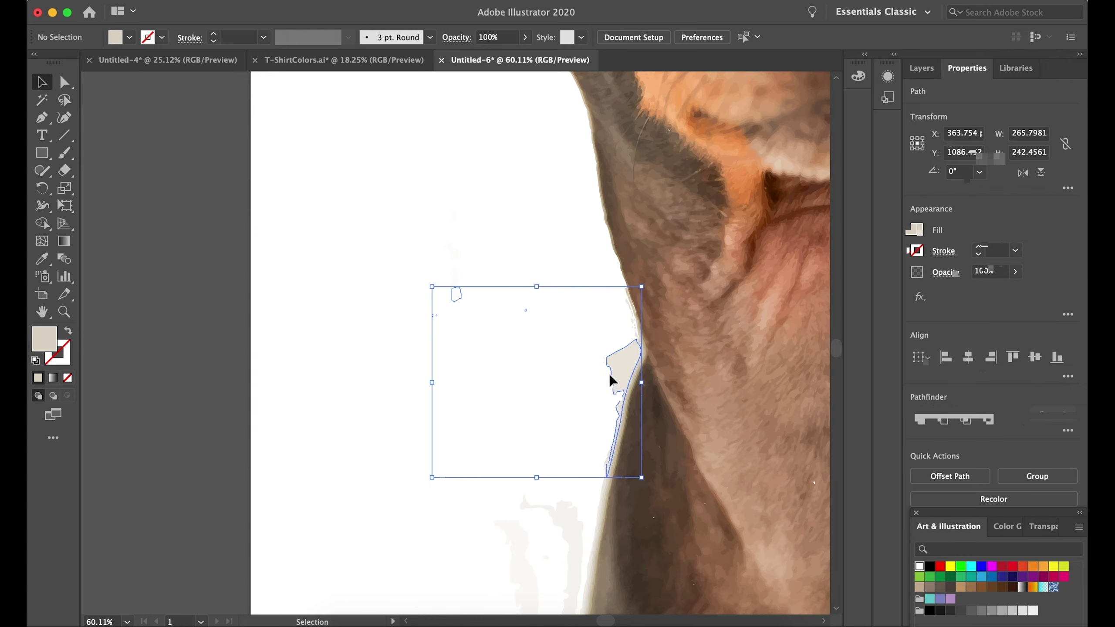
pyautogui.press('Delete')
# Step: Remove the remaining pale shapes and a thin edge path lower on the neck
pyautogui.moveTo(502, 404); pyautogui.dragTo(582, 490)
pyautogui.press('Delete')
pyautogui.scroll(-3, 580, 506)
pyautogui.moveTo(456, 349); pyautogui.dragTo(588, 487)
pyautogui.moveTo(585, 447)
pyautogui.mouseDown()
pyautogui.moveTo(607, 456)
pyautogui.moveTo(598, 443)
pyautogui.mouseUp()
pyautogui.press('Delete')
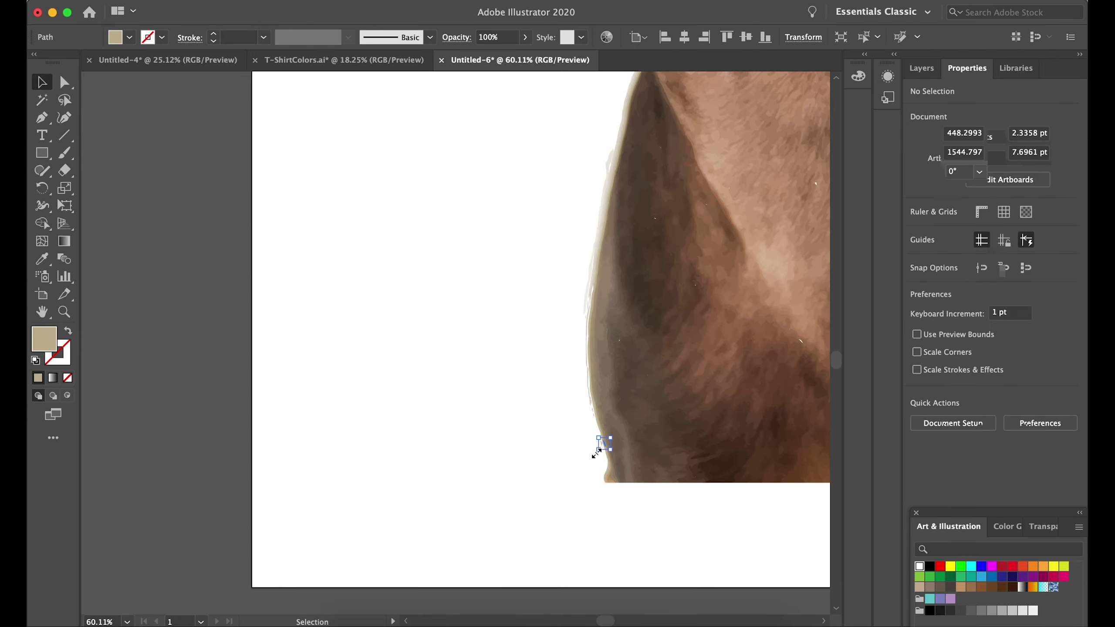
pyautogui.press('Delete')
# Step: Delete further stray paths and slivers along the neck edge
pyautogui.scroll(5, 613, 455)
pyautogui.scroll(-3, 617, 406)
pyautogui.moveTo(579, 277); pyautogui.dragTo(545, 373)
pyautogui.press('Delete')
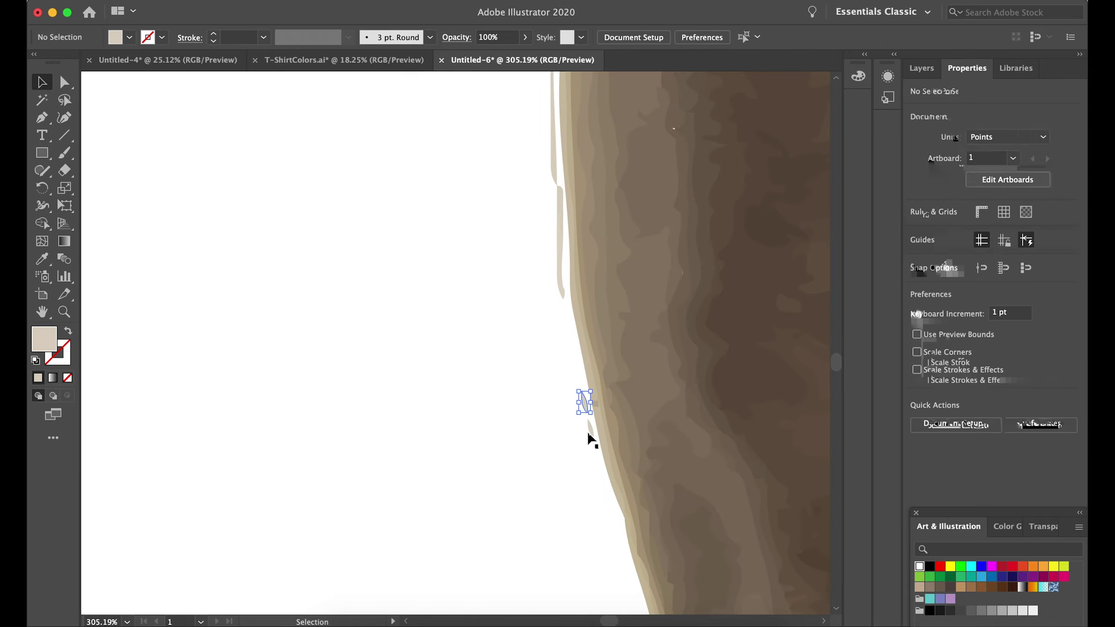
pyautogui.moveTo(567, 413); pyautogui.dragTo(513, 363)
pyautogui.press('Delete')
# Step: Clear the stray bits and pale strip along the brown edge of the trace
pyautogui.scroll(5, 521, 377)
pyautogui.scroll(-5, 549, 328)
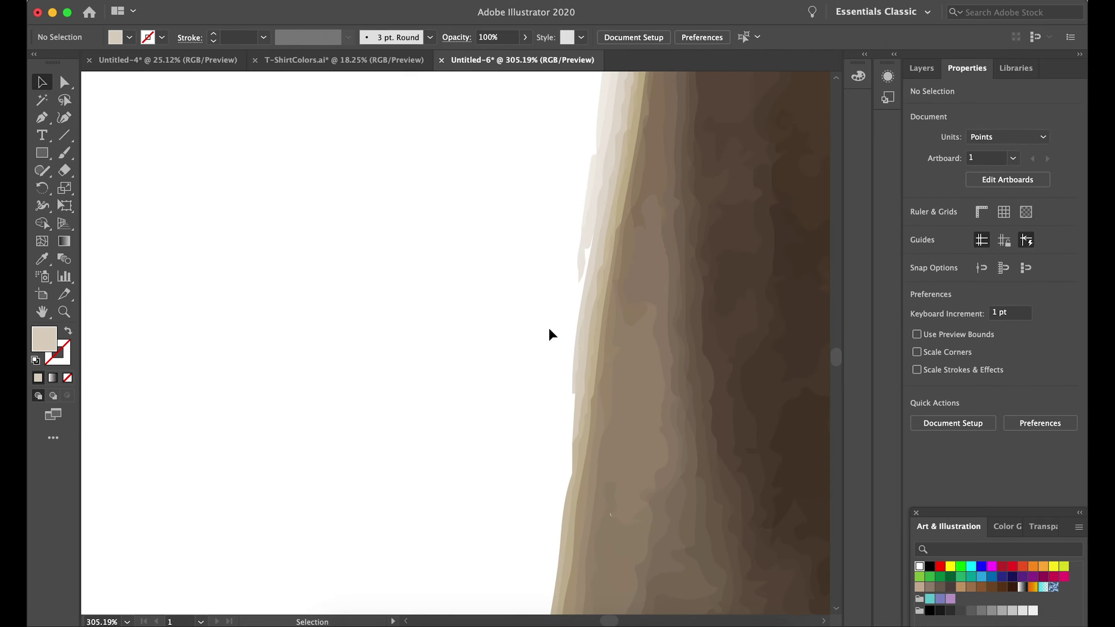
pyautogui.moveTo(516, 439); pyautogui.dragTo(548, 475)
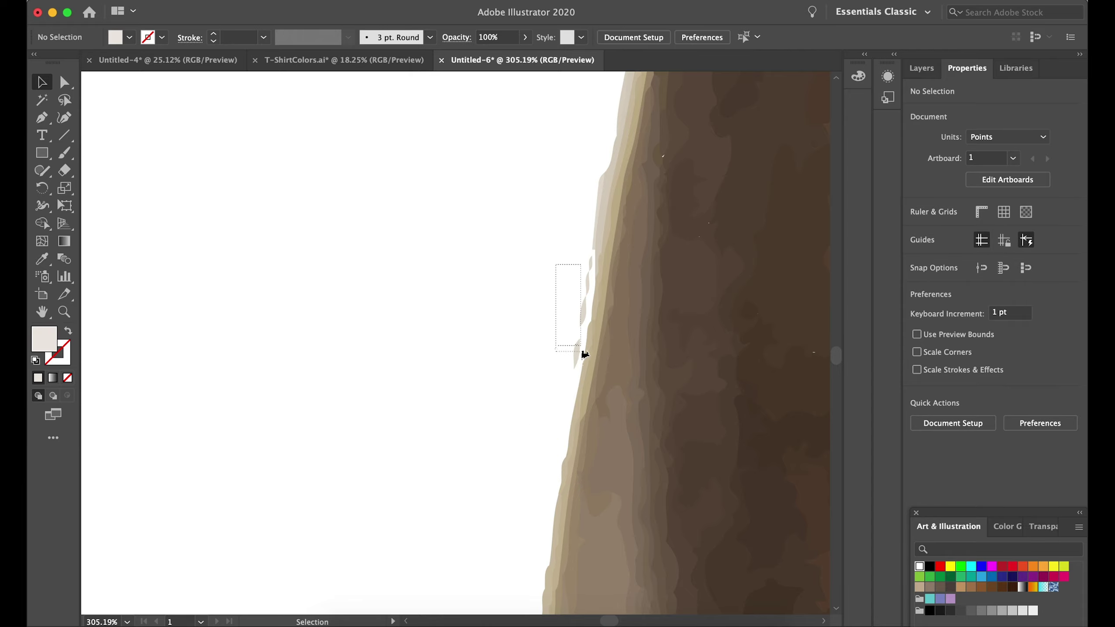
pyautogui.scroll(2, 590, 288)
pyautogui.moveTo(508, 299); pyautogui.dragTo(603, 406)
pyautogui.press('Delete')
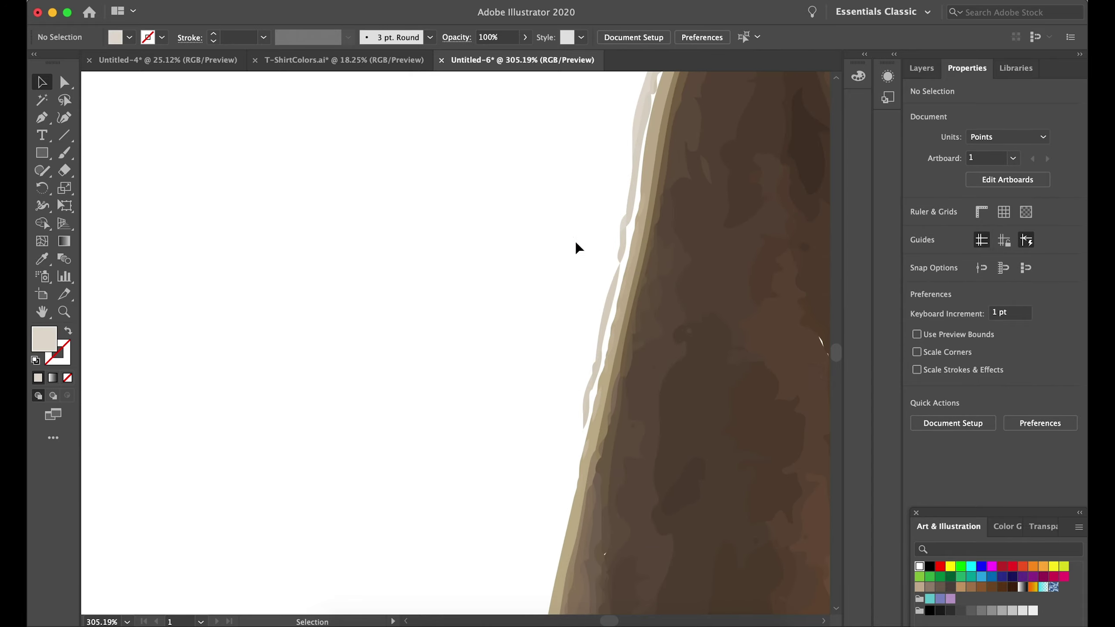
pyautogui.scroll(-3, 600, 379)
pyautogui.moveTo(486, 369); pyautogui.dragTo(536, 431)
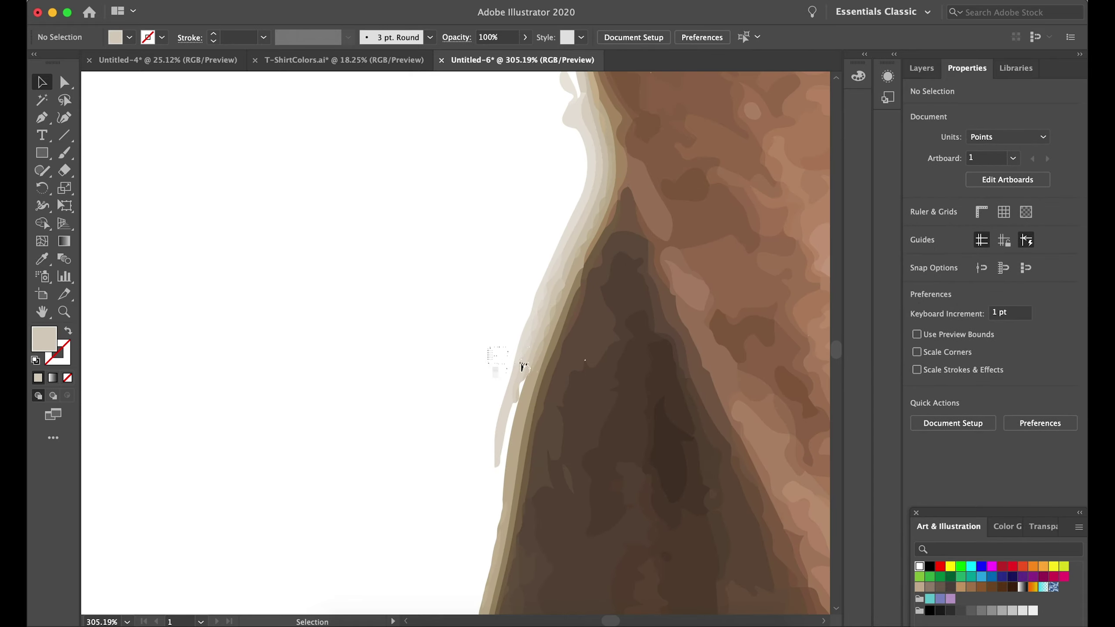
pyautogui.click(522, 402)
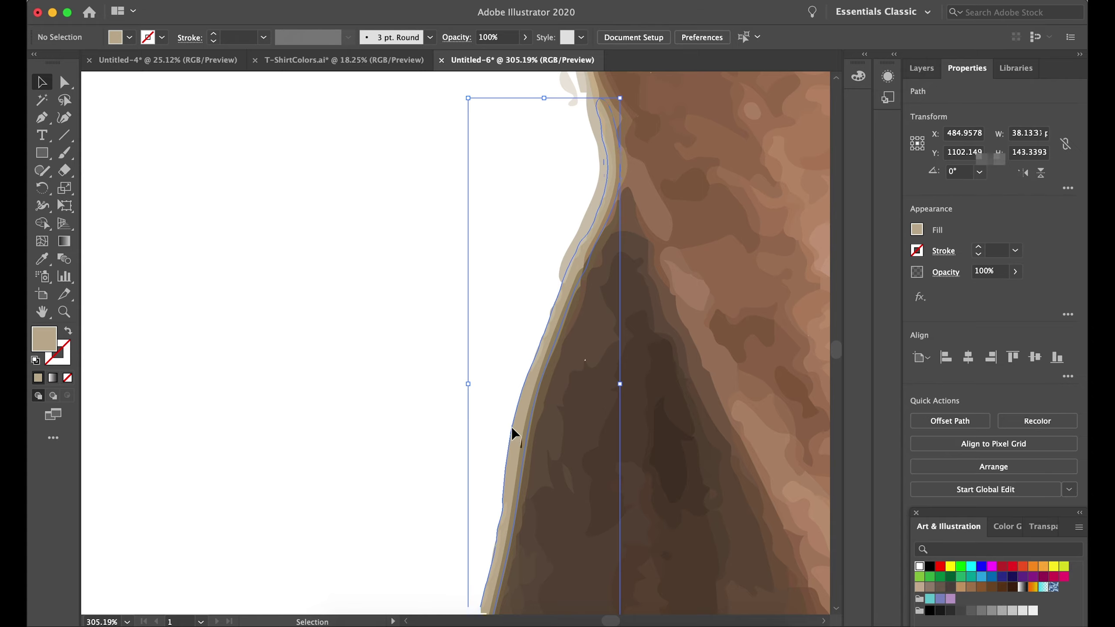
pyautogui.press('Delete')
pyautogui.scroll(-3, 511, 429)
pyautogui.moveTo(485, 352); pyautogui.dragTo(504, 388)
# Step: Delete the last thin strips along the outer trace edge
pyautogui.scroll(-3, 484, 520)
pyautogui.moveTo(450, 357); pyautogui.dragTo(490, 424)
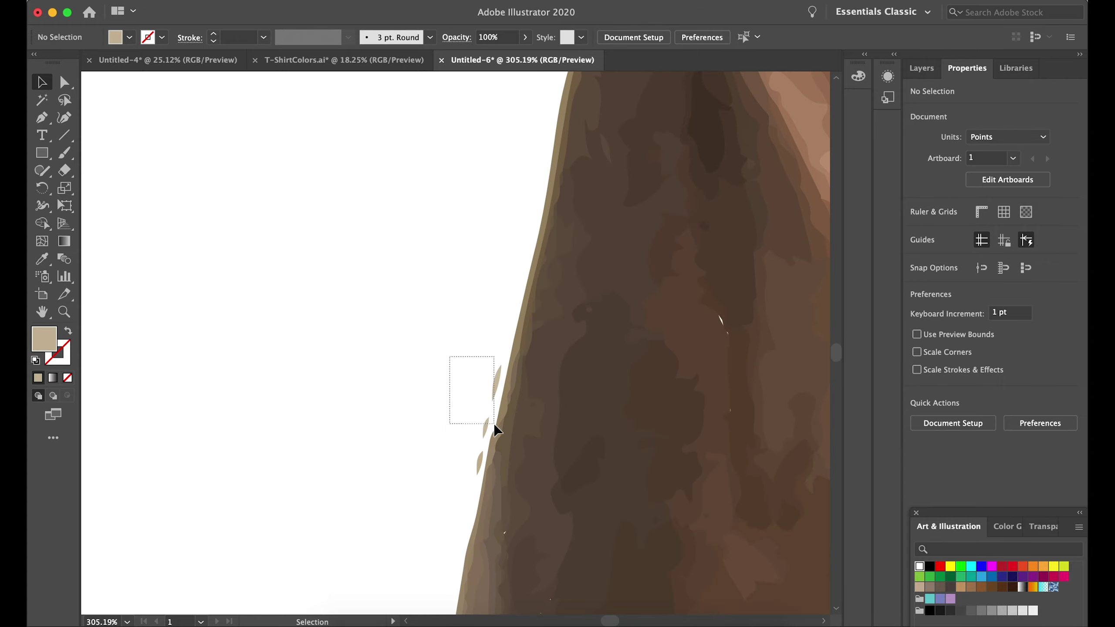
pyautogui.scroll(-3, 481, 471)
pyautogui.click(460, 435)
pyautogui.press('Delete')
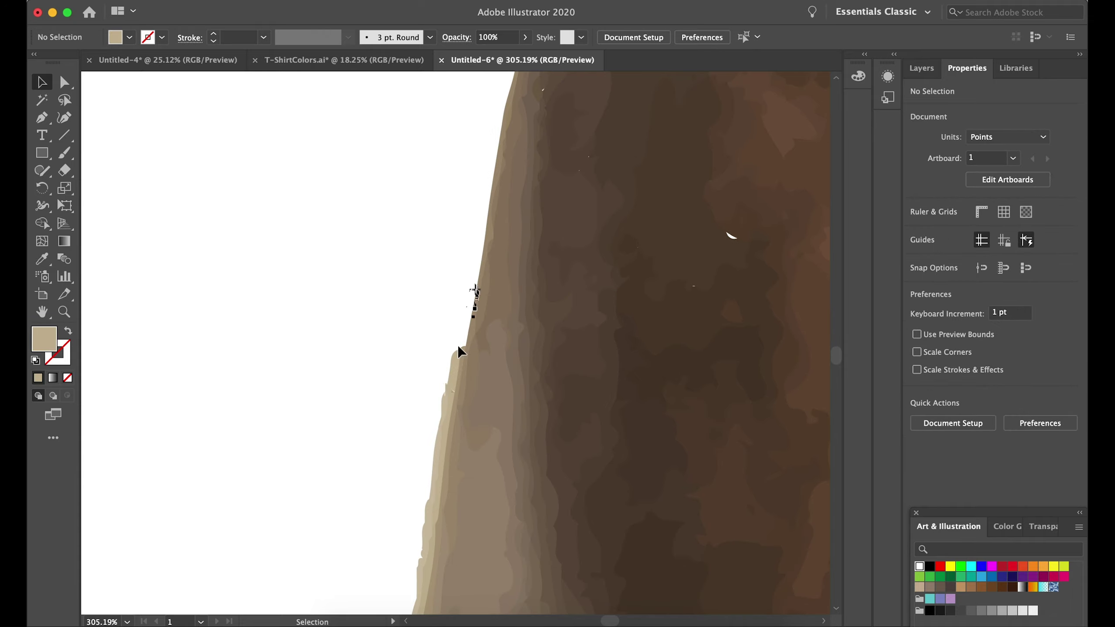
pyautogui.scroll(-3, 457, 346)
pyautogui.moveTo(425, 295); pyautogui.dragTo(457, 355)
pyautogui.press('Delete')
pyautogui.scroll(-5, 427, 275)
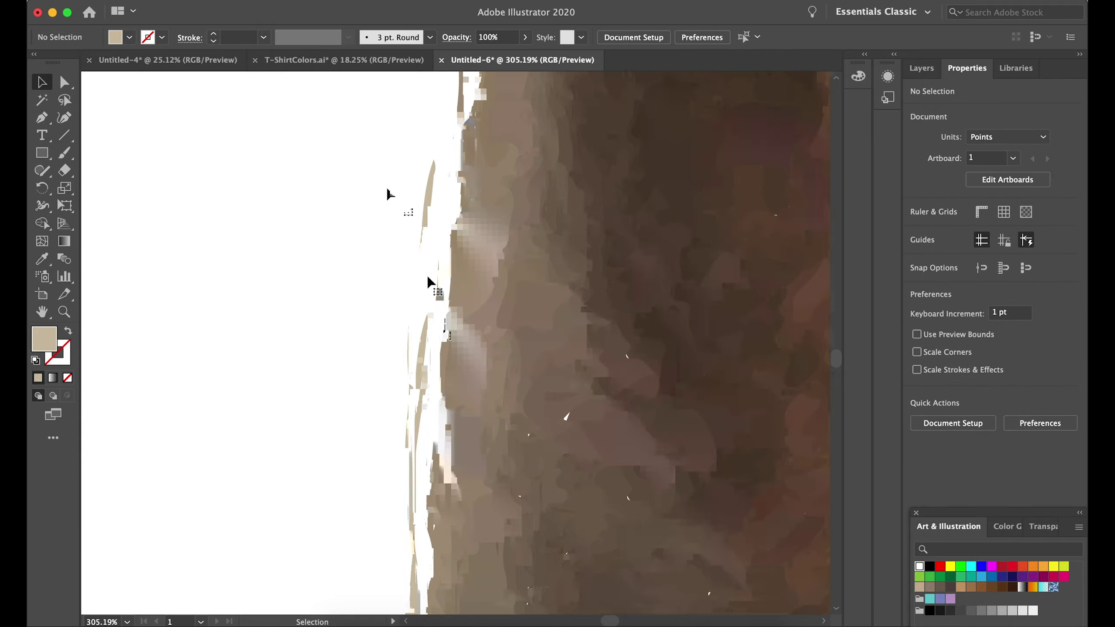
pyautogui.scroll(-5, 422, 325)
pyautogui.moveTo(435, 413); pyautogui.dragTo(494, 525)
pyautogui.press('Delete')
# Step: Scroll across the trace to confirm the edges are clean
pyautogui.scroll(10, 499, 514)
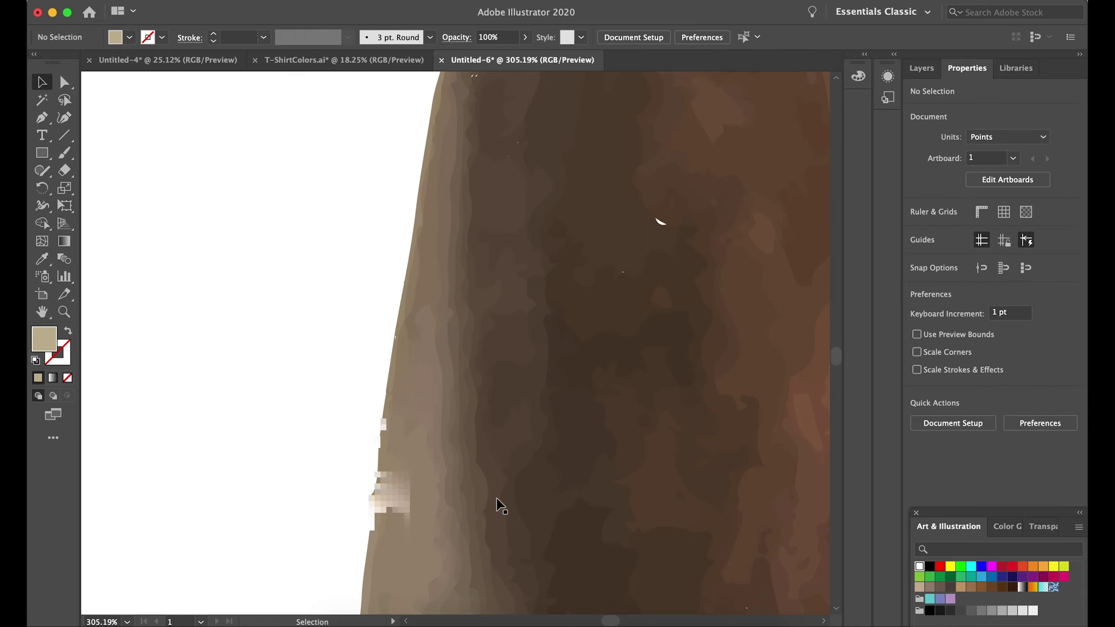
pyautogui.scroll(5, 501, 505)
pyautogui.scroll(5, 484, 338)
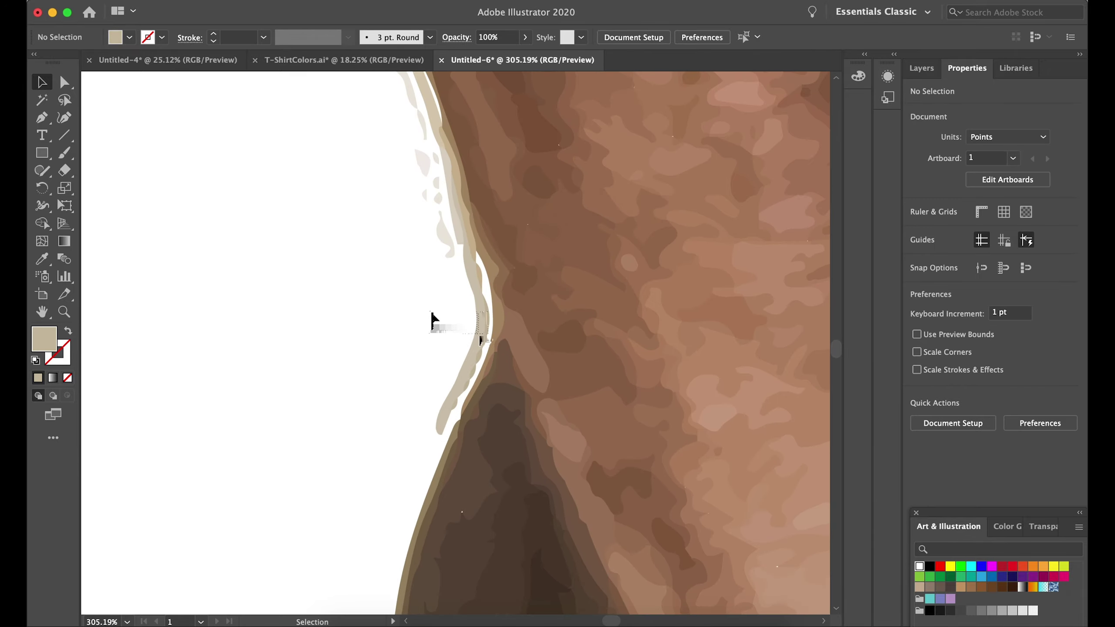
pyautogui.scroll(5, 456, 411)
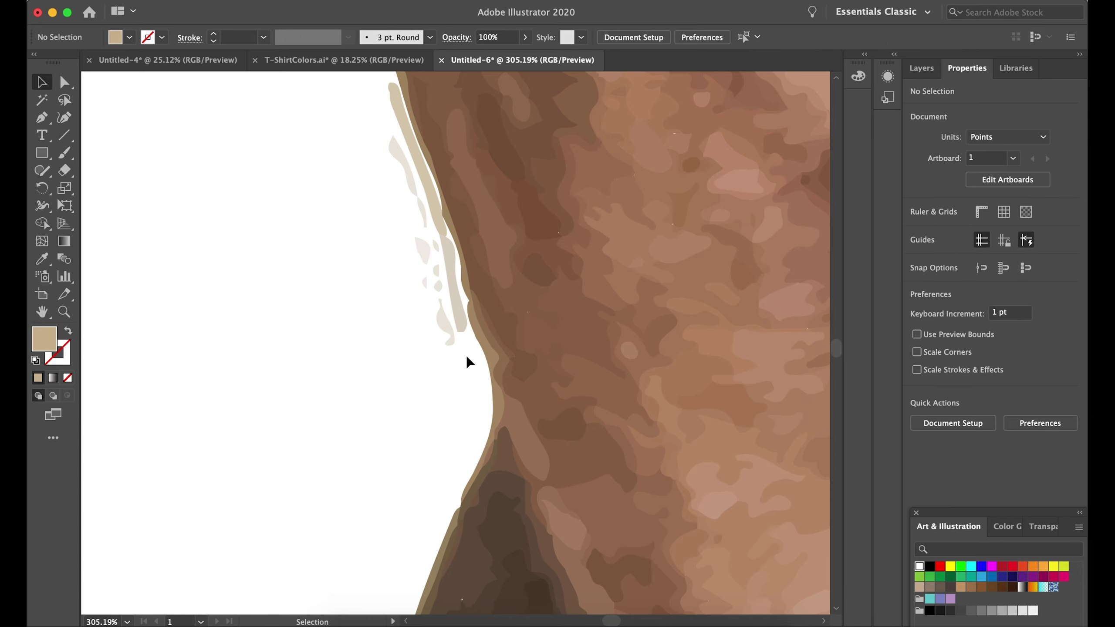
pyautogui.scroll(-8, 457, 364)
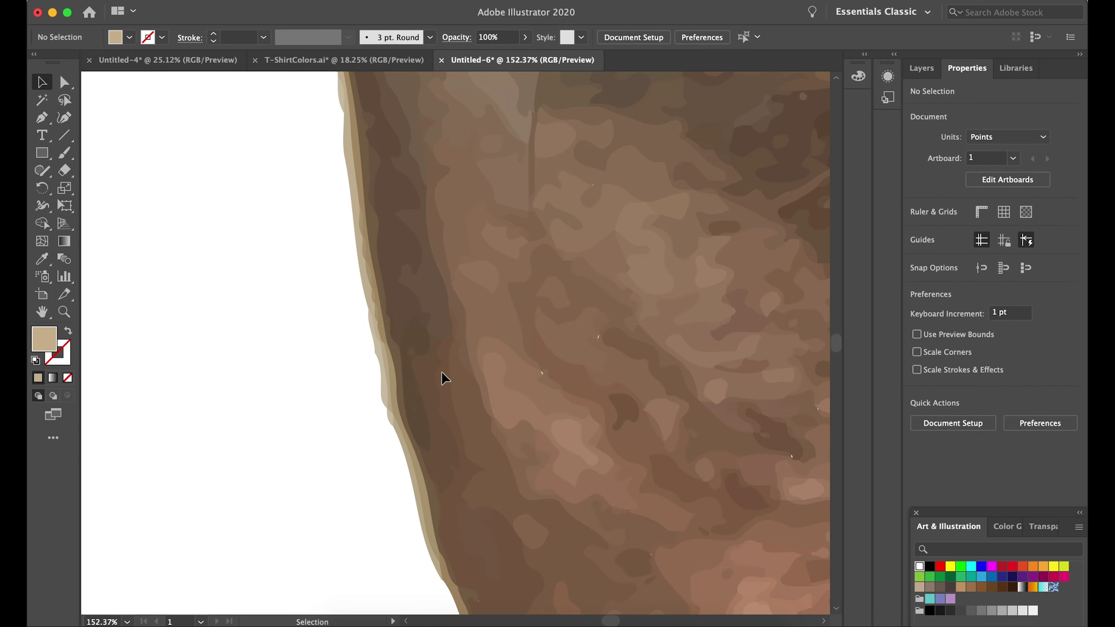
pyautogui.scroll(-5, 441, 371)
pyautogui.scroll(-5, 441, 371)
pyautogui.scroll(-3, 441, 371)
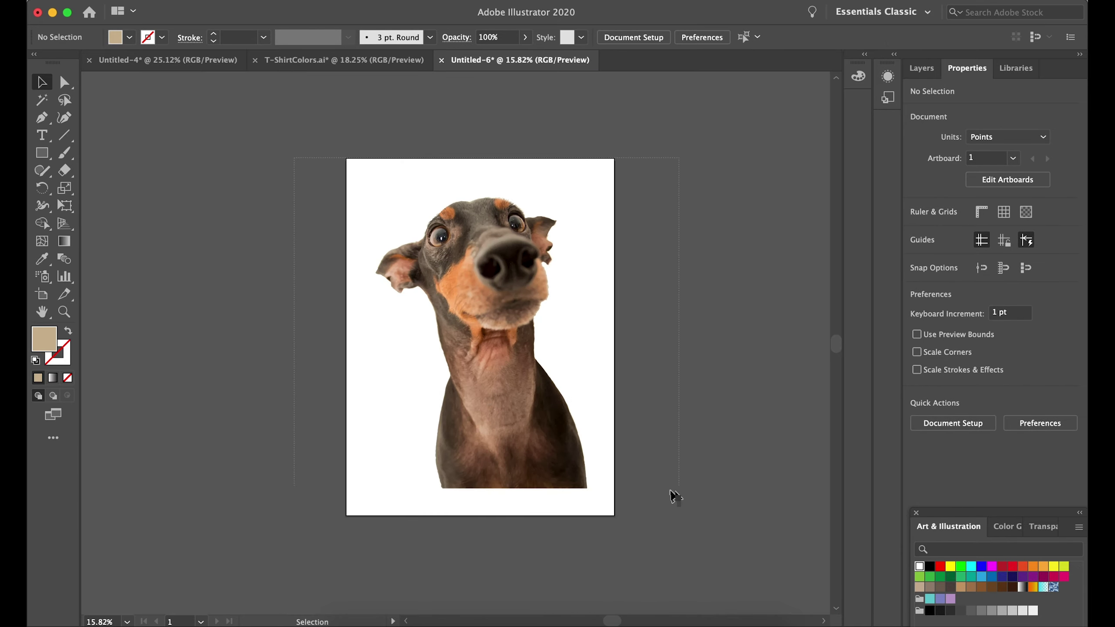
# Step: Select all the dog artwork, then pick out a tiny stray path beside the ear
pyautogui.press('super+a')
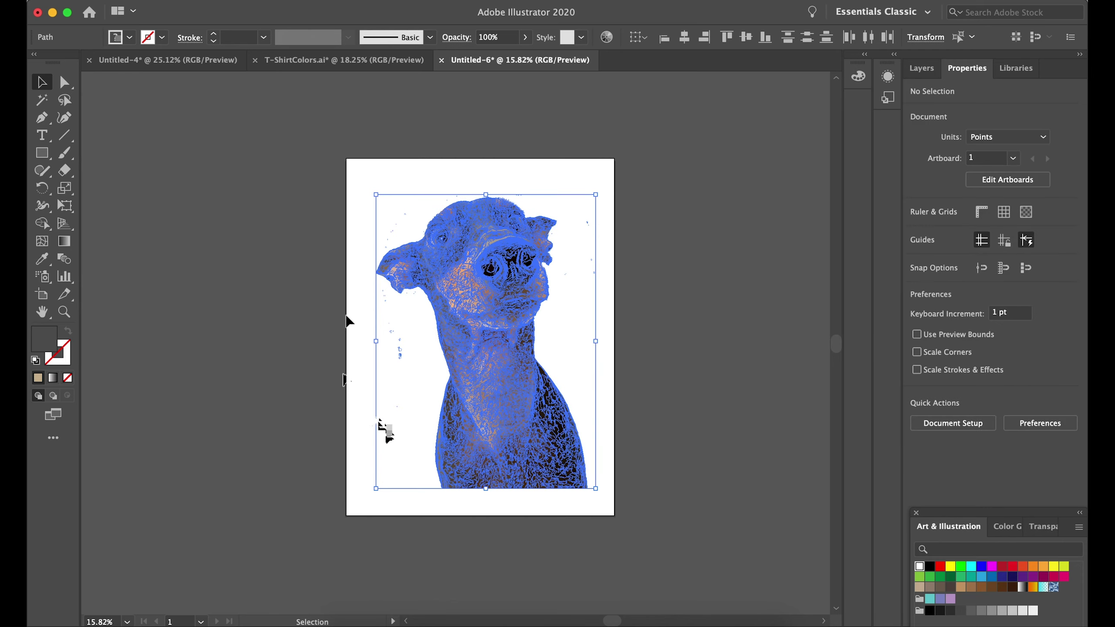
pyautogui.moveTo(294, 115); pyautogui.dragTo(677, 547)
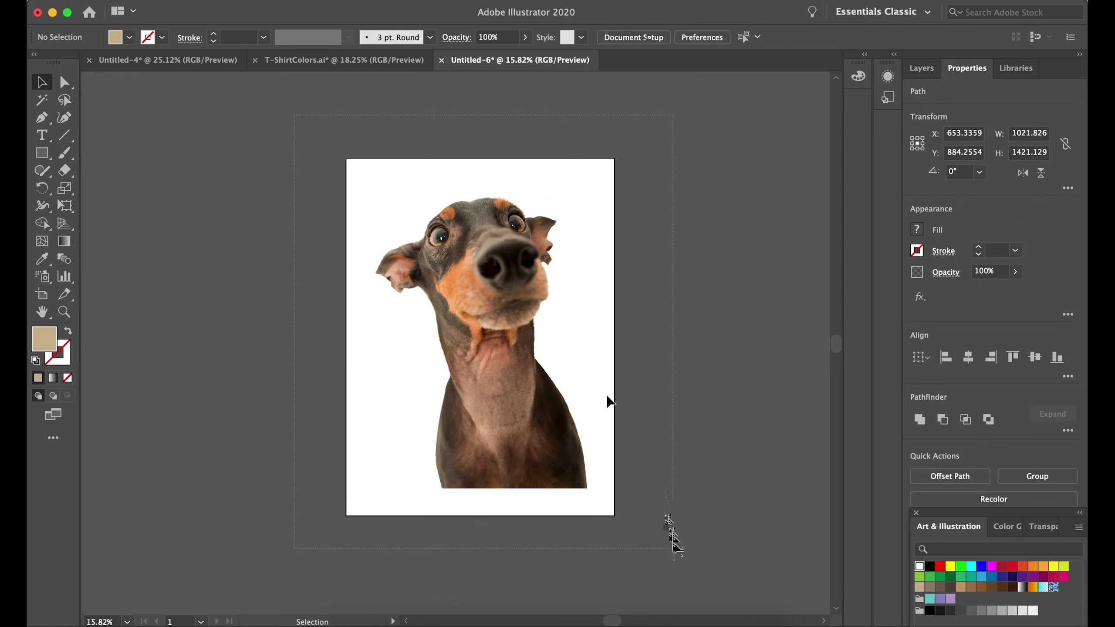
pyautogui.scroll(5, 410, 306)
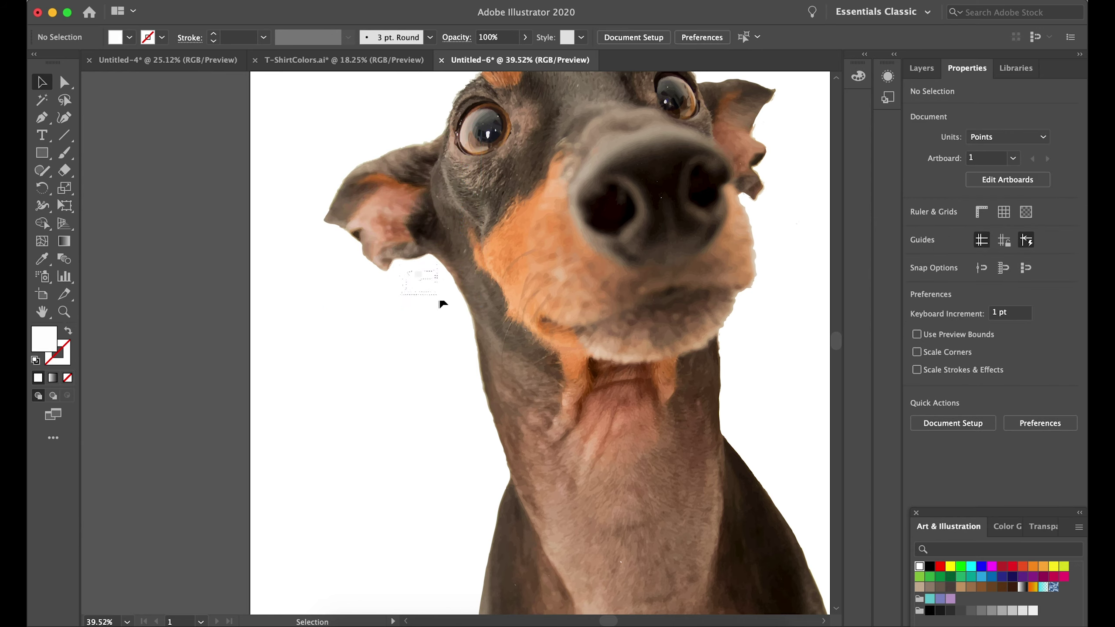
pyautogui.scroll(-5, 381, 269)
pyautogui.scroll(5, 543, 391)
pyautogui.moveTo(479, 219); pyautogui.dragTo(454, 280)
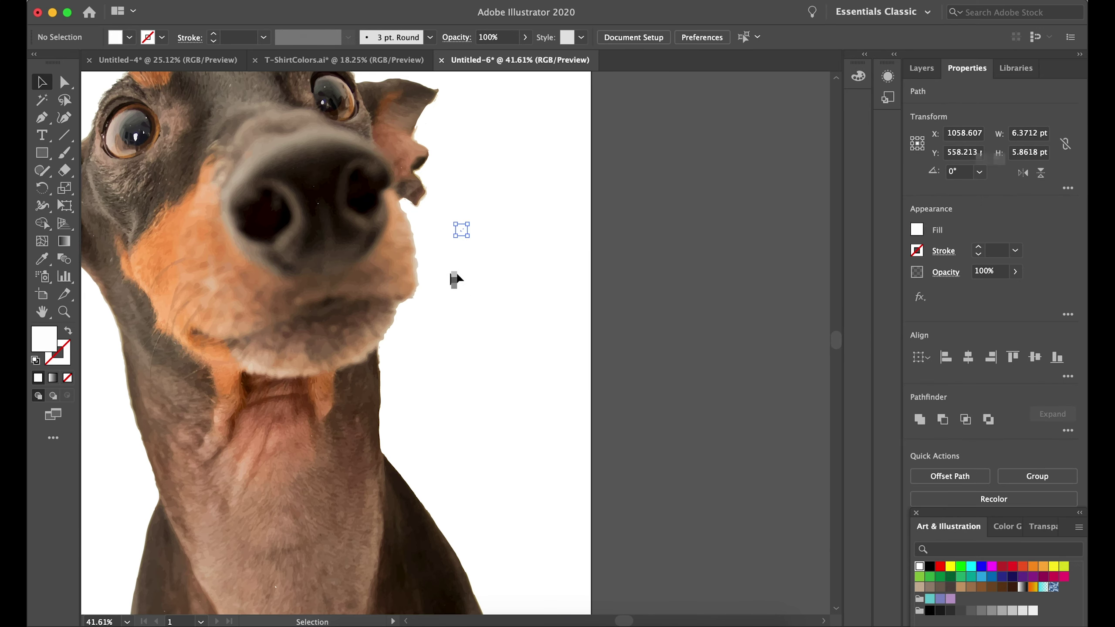
pyautogui.click(454, 280)
# Step: Check another stray path near the ear, then deselect the artwork
pyautogui.scroll(5, 278, 253)
pyautogui.hscroll(-5, 278, 253)
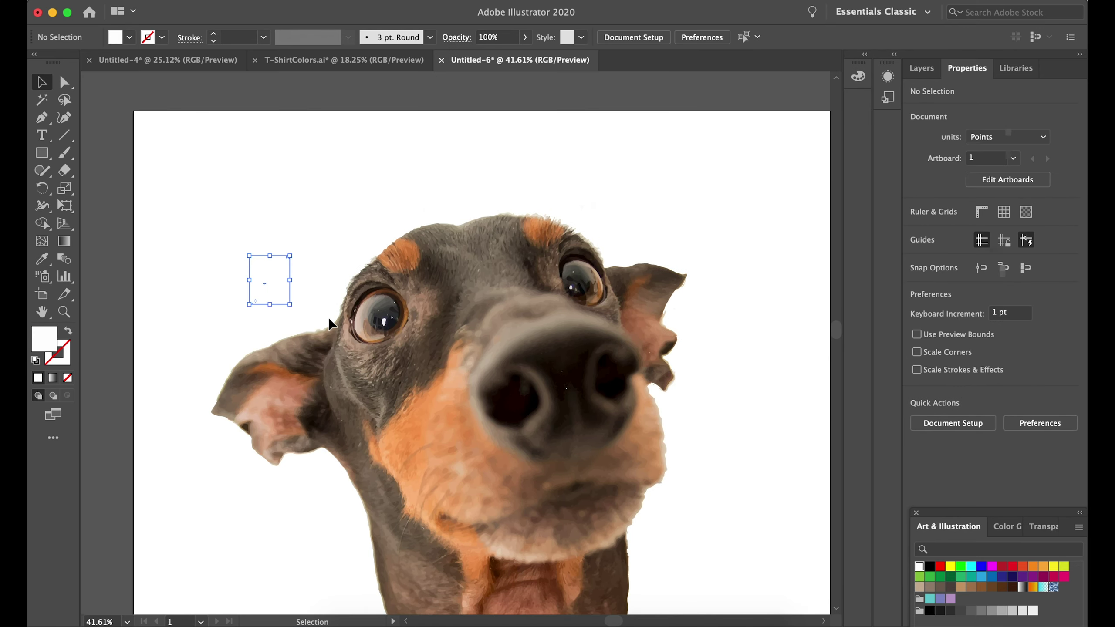
pyautogui.click(264, 345)
pyautogui.scroll(-5, 219, 306)
pyautogui.click(441, 404)
pyautogui.scroll(5, 397, 336)
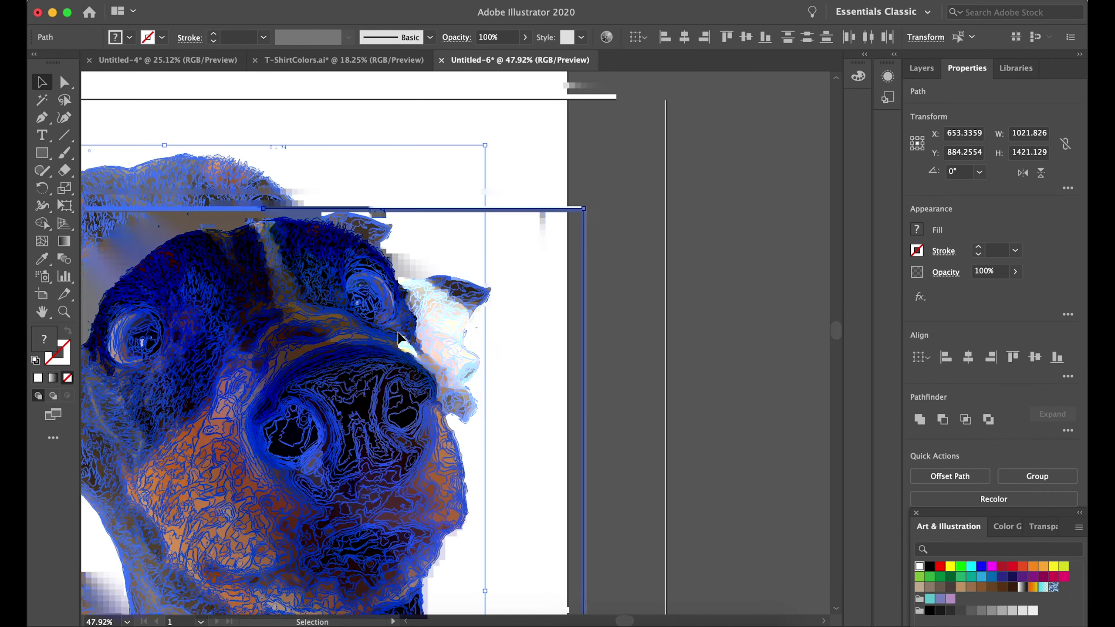
pyautogui.click(668, 308)
# Step: Delete the stray beige slivers on the snout edge and at the nostril
pyautogui.scroll(3, 610, 324)
pyautogui.scroll(2, 597, 264)
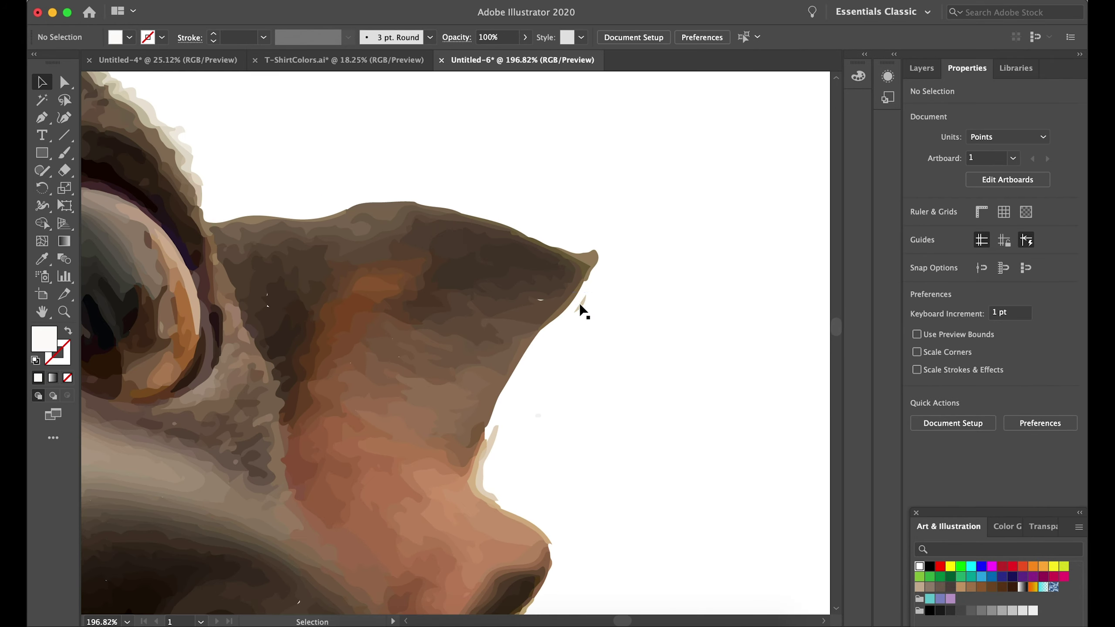
pyautogui.scroll(-3, 630, 306)
pyautogui.click(519, 345)
pyautogui.press('Delete')
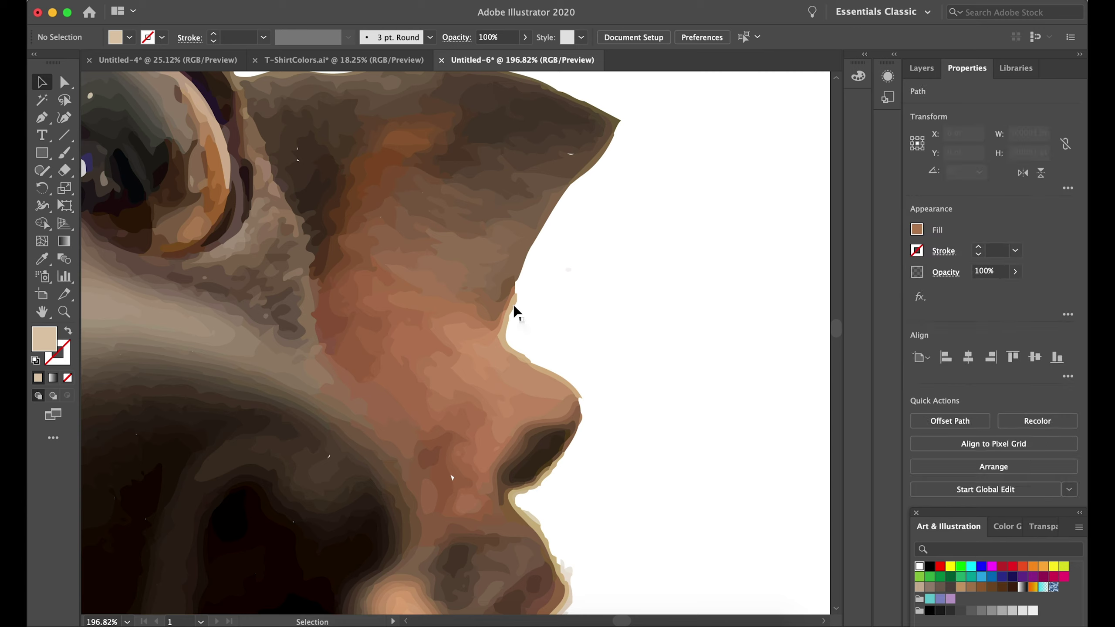
pyautogui.scroll(3, 523, 356)
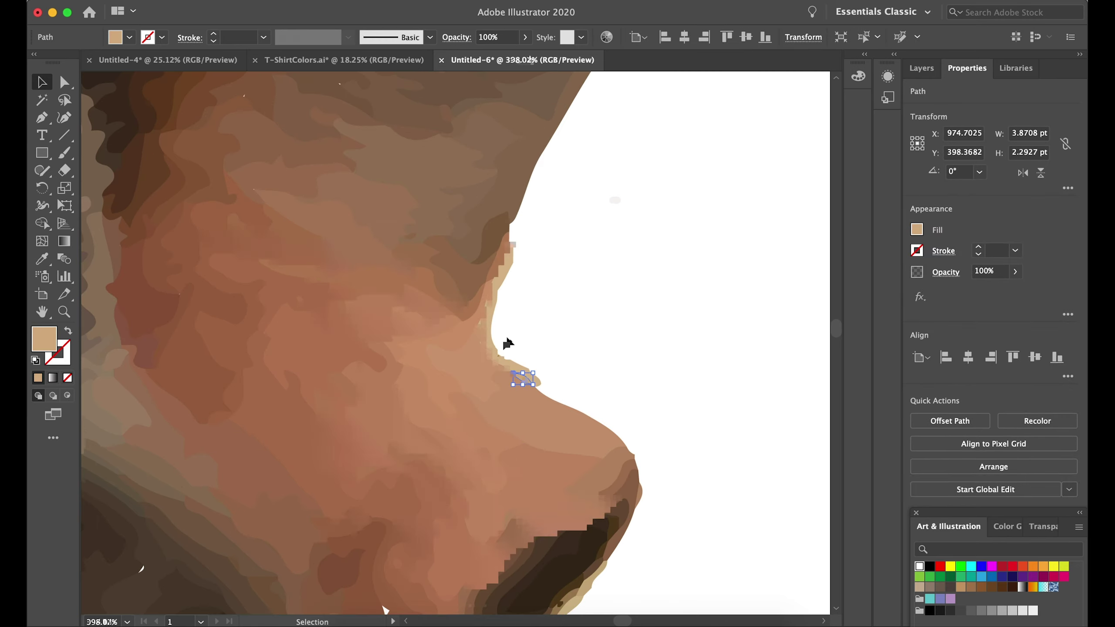
pyautogui.click(535, 394)
pyautogui.scroll(-3, 540, 351)
pyautogui.click(496, 294)
pyautogui.press('Delete')
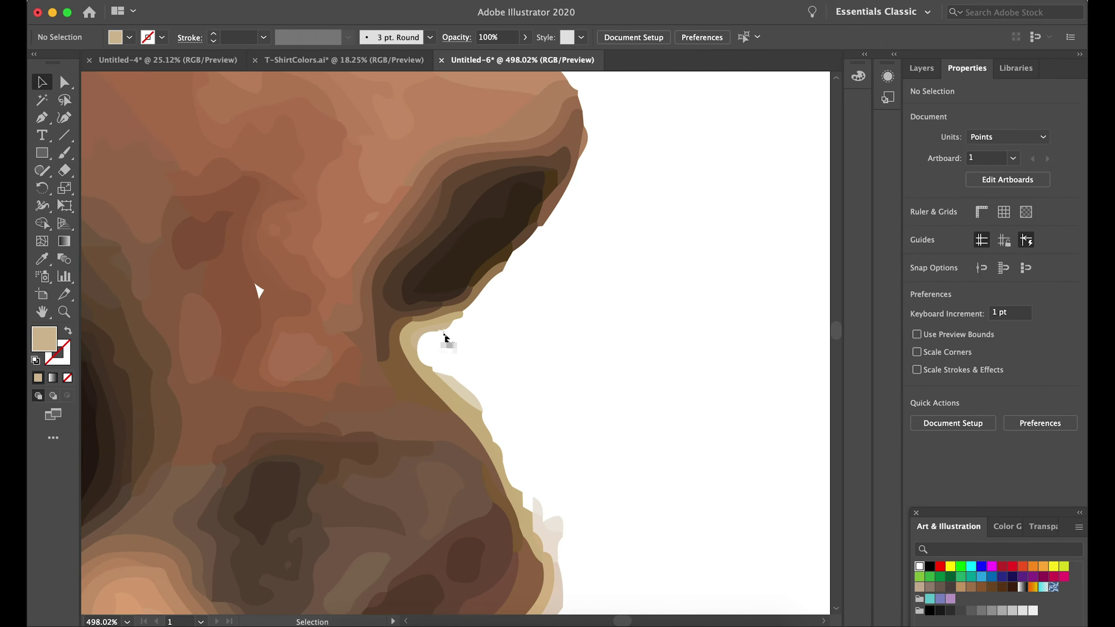
# Step: Scroll down over the cleaned trace and select all the artwork
pyautogui.scroll(-4, 457, 387)
pyautogui.scroll(-3, 570, 415)
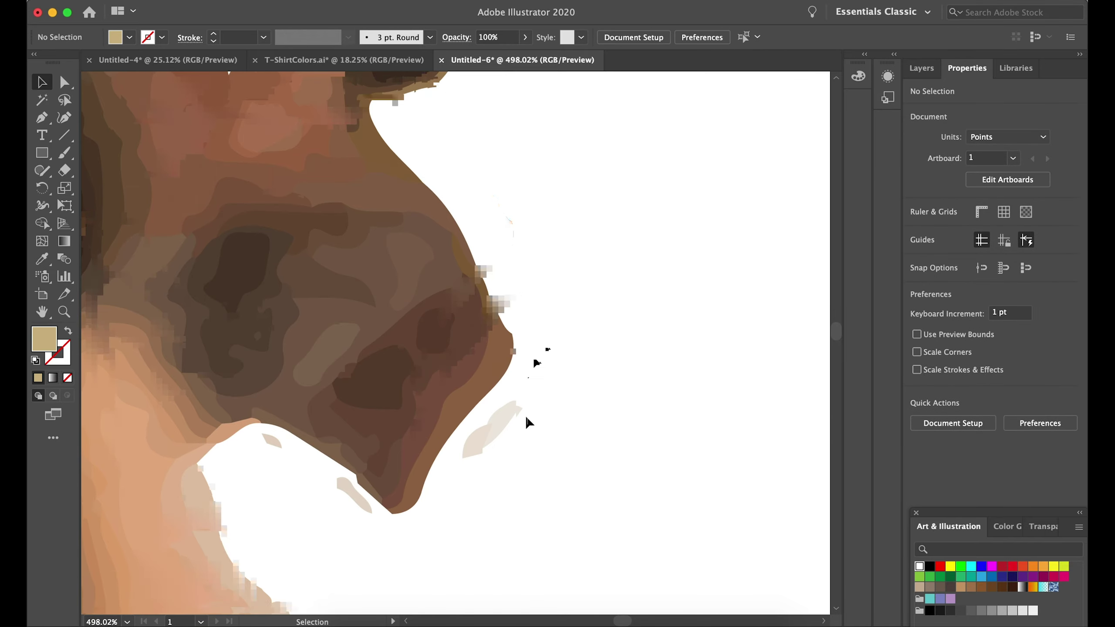
pyautogui.scroll(-2, 348, 378)
pyautogui.scroll(-5, 330, 392)
pyautogui.scroll(-5, 330, 392)
pyautogui.scroll(-5, 330, 394)
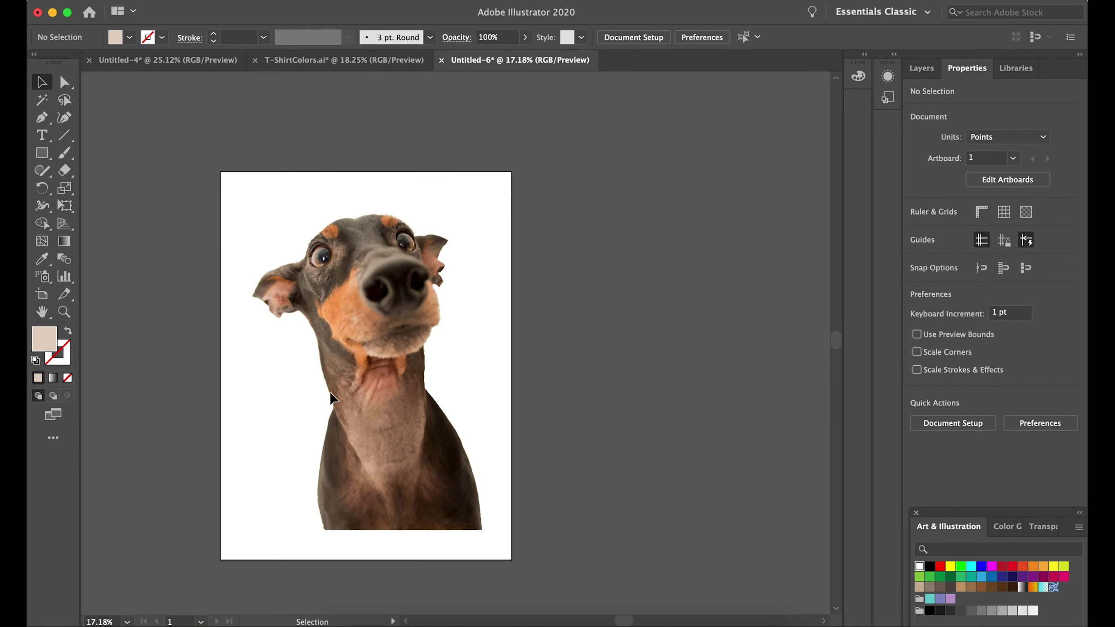
pyautogui.press('super+a')
pyautogui.scroll(2, 408, 218)
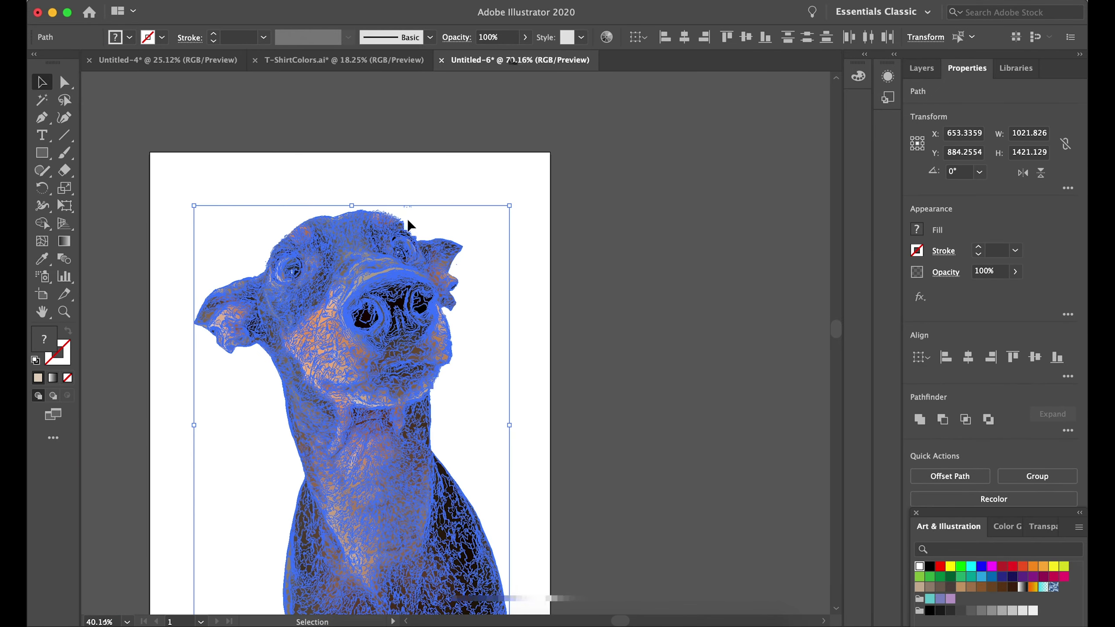
# Step: Rasterize the traced dog group into a single embedded 300 ppi image
pyautogui.scroll(5, 449, 206)
pyautogui.moveTo(374, 149); pyautogui.dragTo(450, 206)
pyautogui.scroll(-5, 450, 206)
pyautogui.scroll(-3, 512, 363)
pyautogui.click(492, 418)
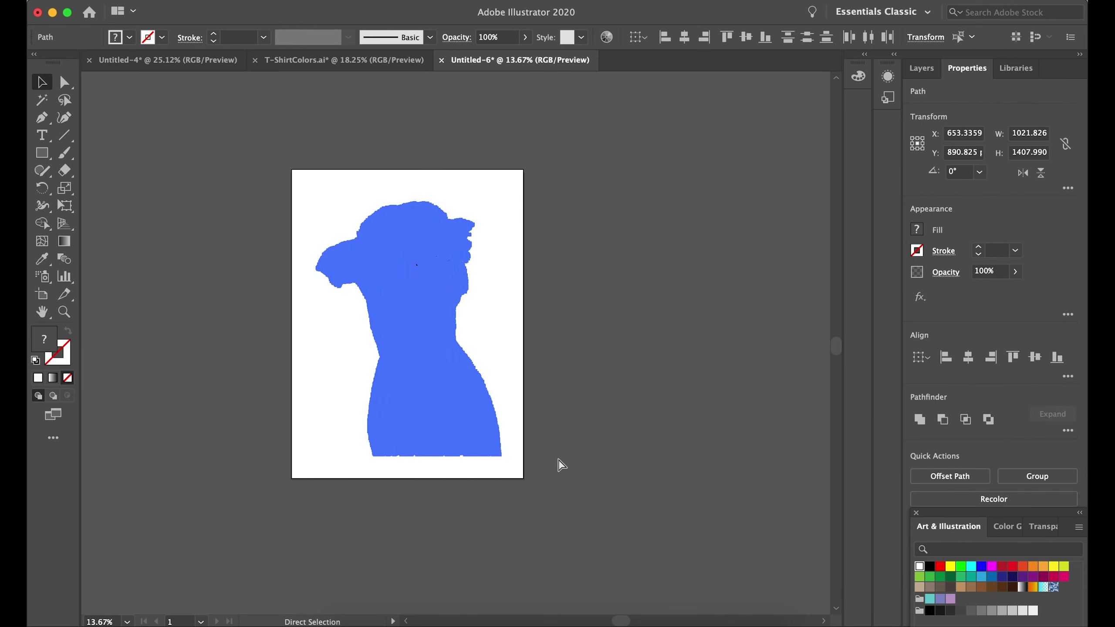
pyautogui.click(922, 67)
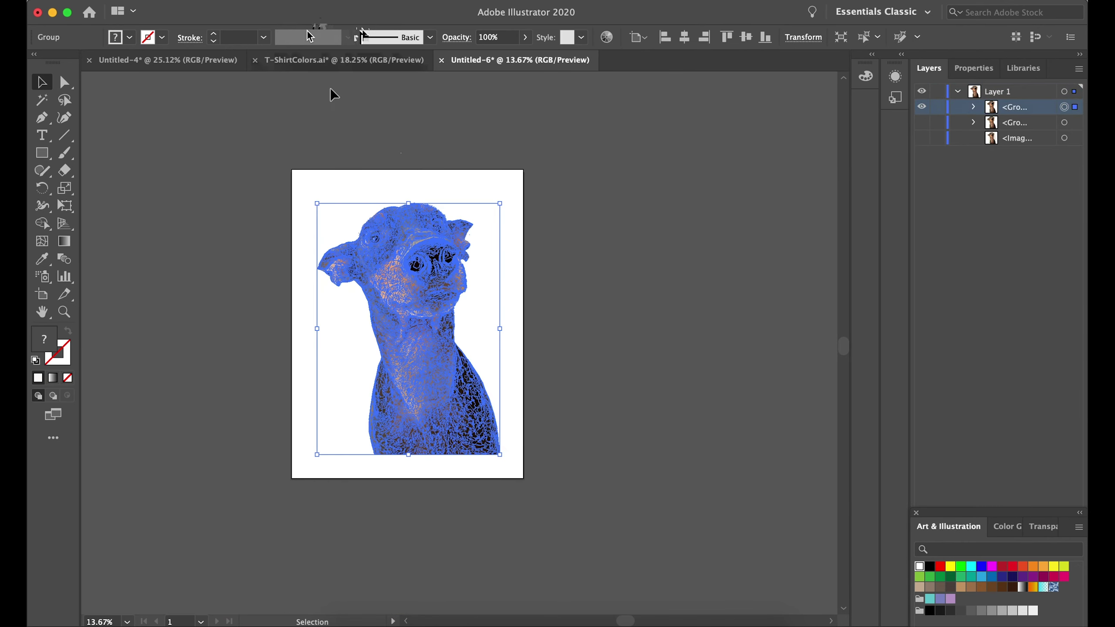
pyautogui.click(193, 5)
pyautogui.click(229, 246)
pyautogui.click(698, 425)
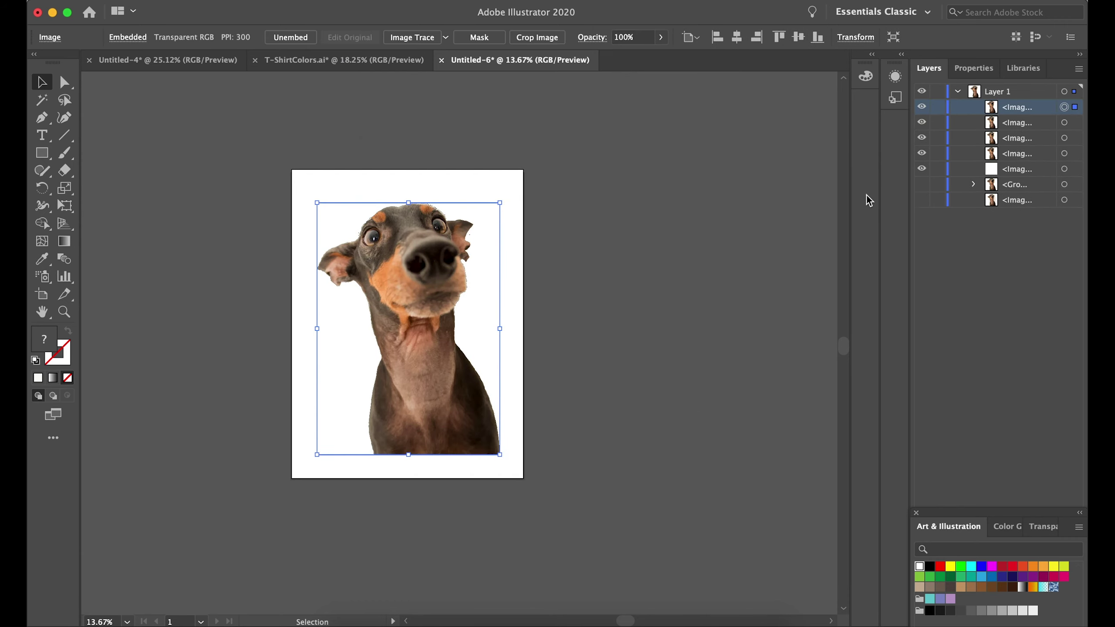
# Step: Image Trace the dog image in black and white at threshold 250 for a solid silhouette
pyautogui.click(974, 68)
pyautogui.click(1036, 441)
pyautogui.click(894, 448)
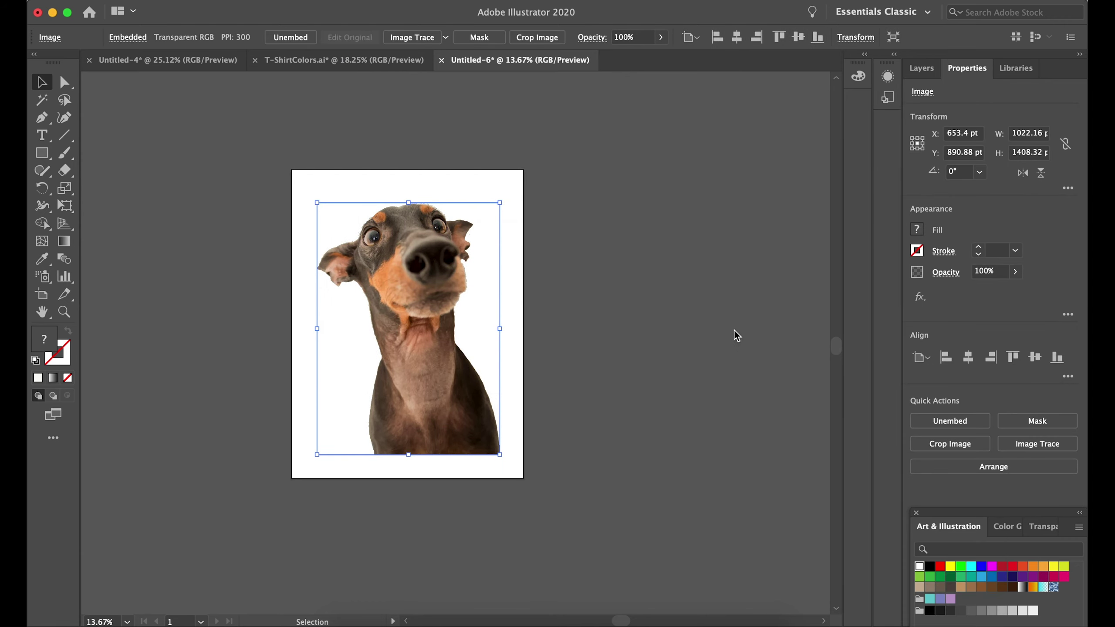
pyautogui.click(1041, 419)
pyautogui.press('Return')
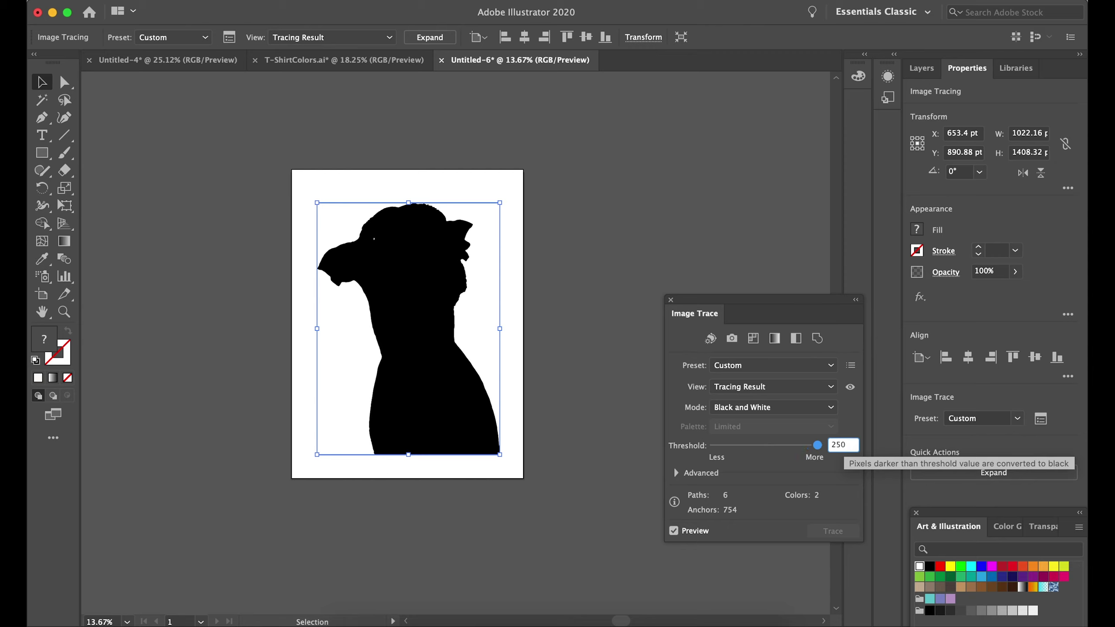
# Step: Select all black-filled shapes, hide the silhouette and first trace, and select the dog photo
pyautogui.click(281, 0)
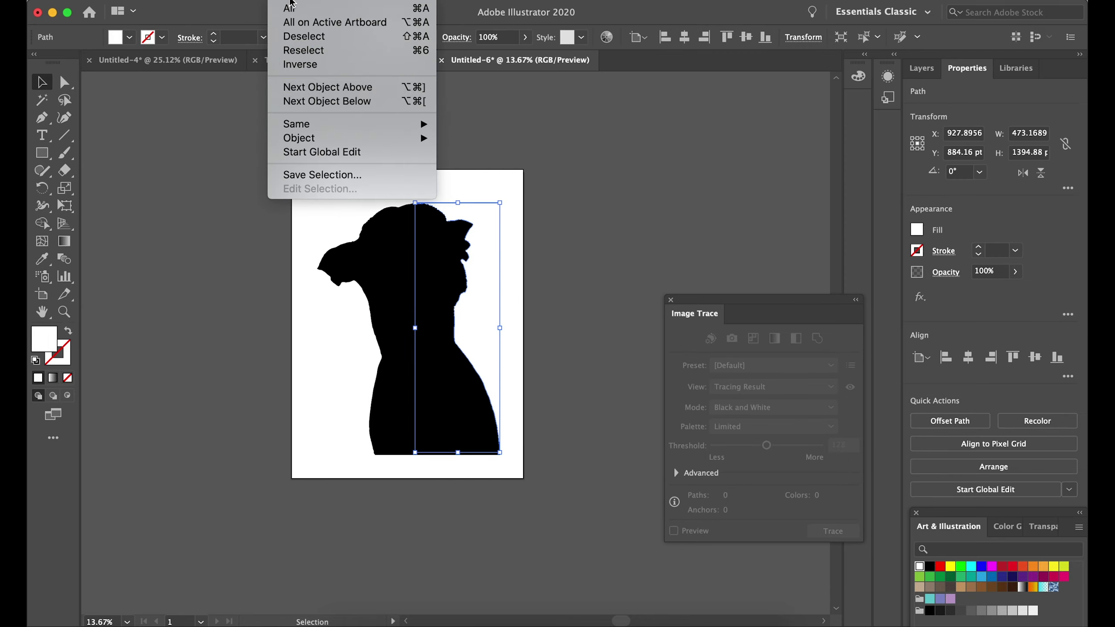
pyautogui.click(477, 183)
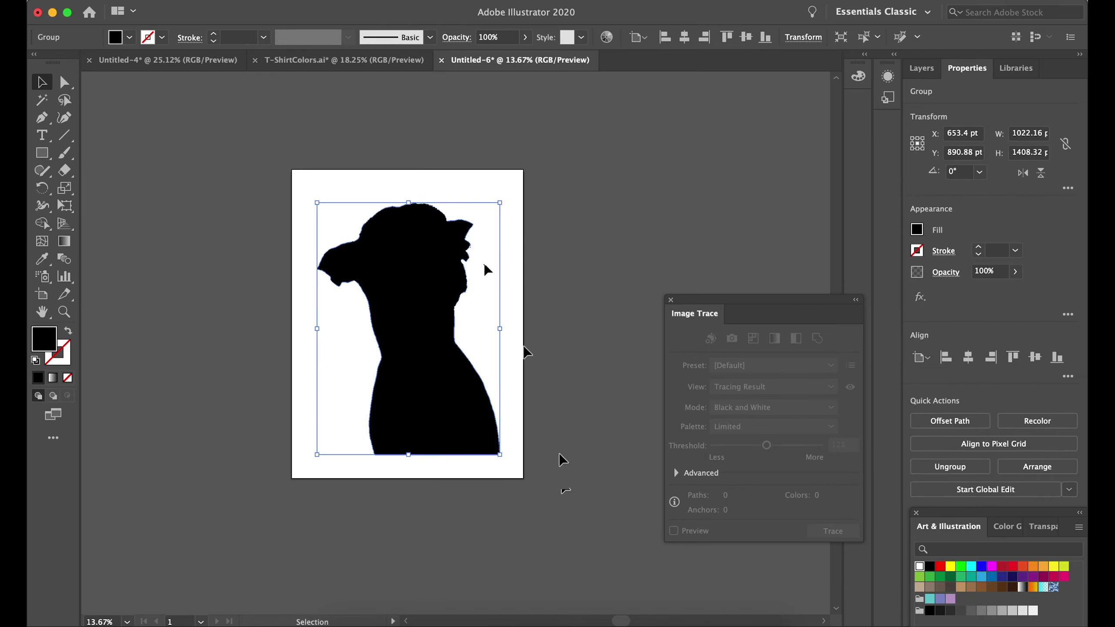
pyautogui.click(670, 300)
pyautogui.click(922, 68)
pyautogui.click(922, 107)
pyautogui.click(1065, 122)
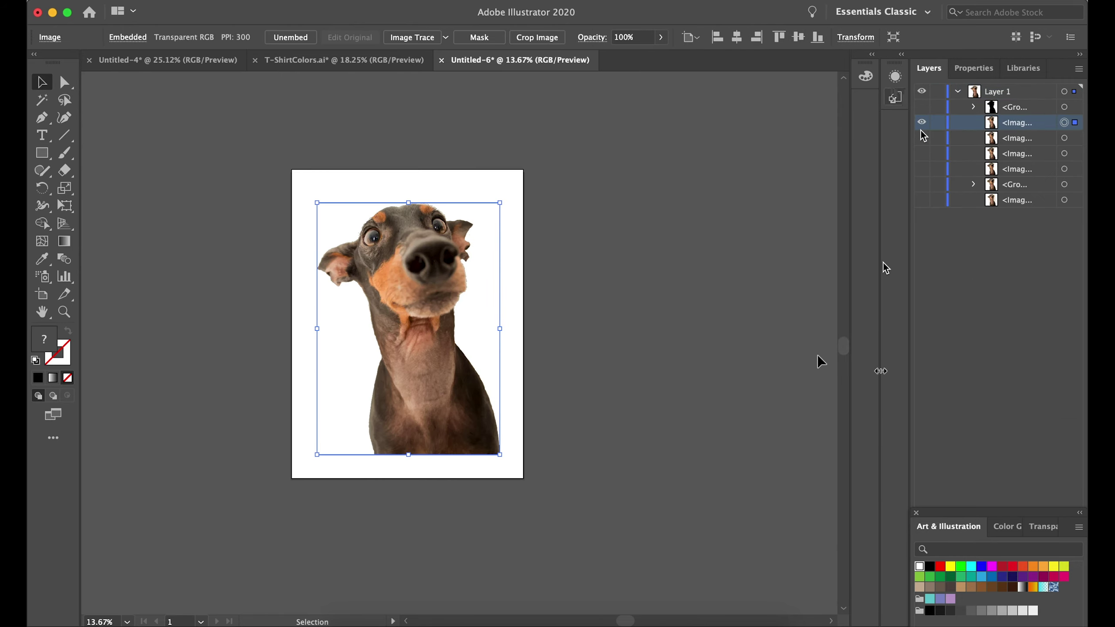
# Step: Trace the dog photo in black and white at threshold 150 and expand it
pyautogui.click(974, 67)
pyautogui.click(1028, 443)
pyautogui.click(909, 459)
pyautogui.click(1041, 419)
pyautogui.click(841, 446)
pyautogui.write('150')
pyautogui.press('Return')
pyautogui.click(994, 473)
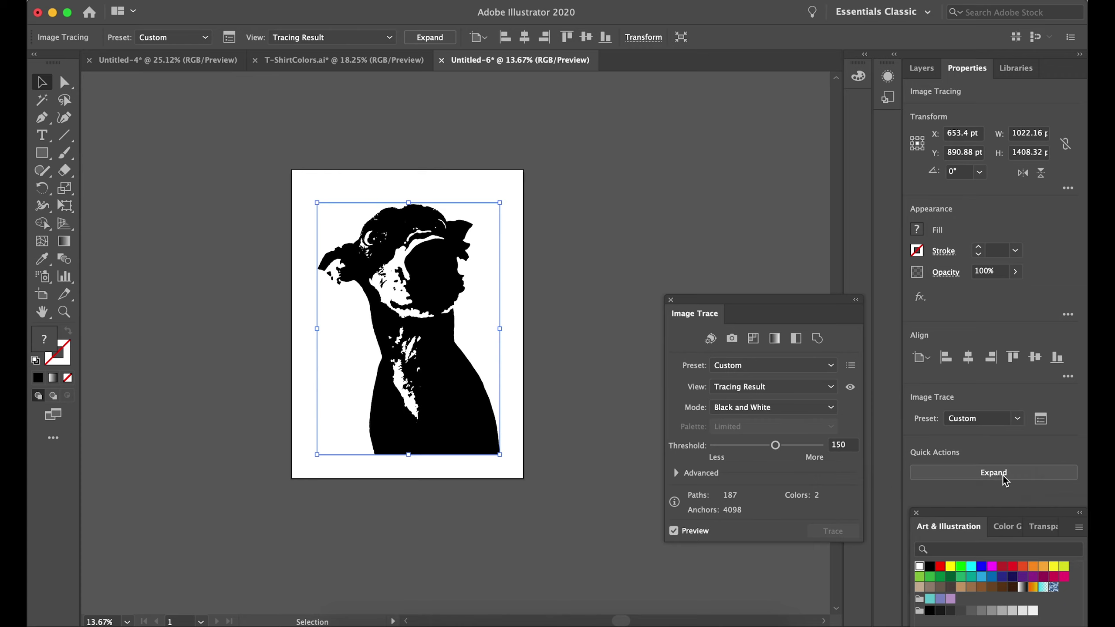
# Step: Select same-fill paths, undo twice, and make the dog photo visible again
pyautogui.click(950, 473)
pyautogui.click(285, 1)
pyautogui.click(472, 179)
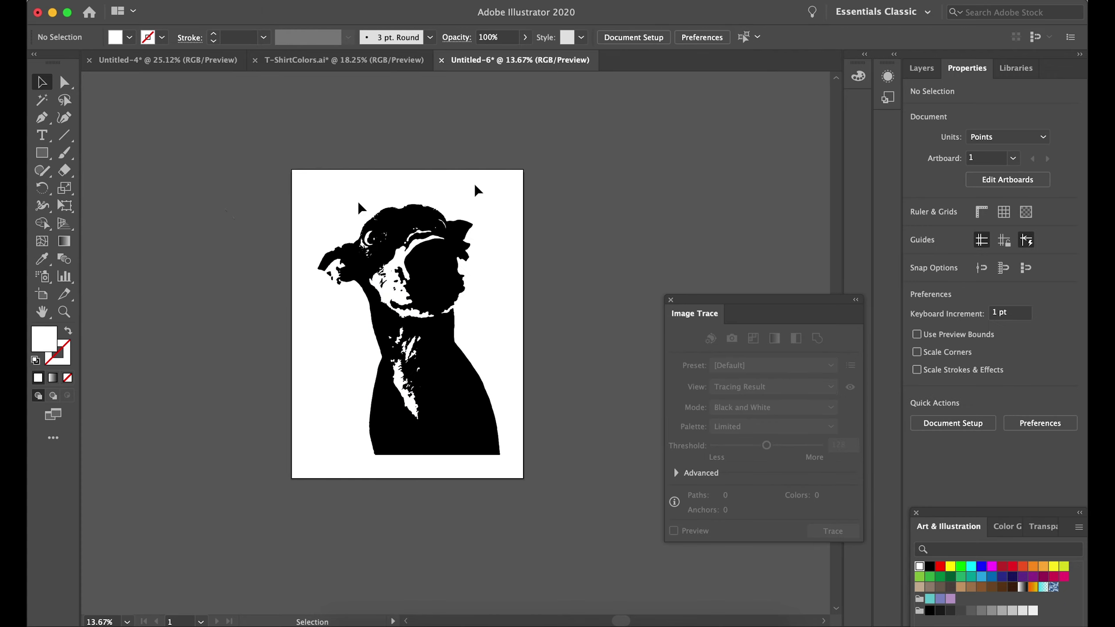
pyautogui.click(928, 68)
pyautogui.hotkey('ctrl', 'z')
pyautogui.hotkey('ctrl', 'z')
pyautogui.hotkey('ctrl', 'z')
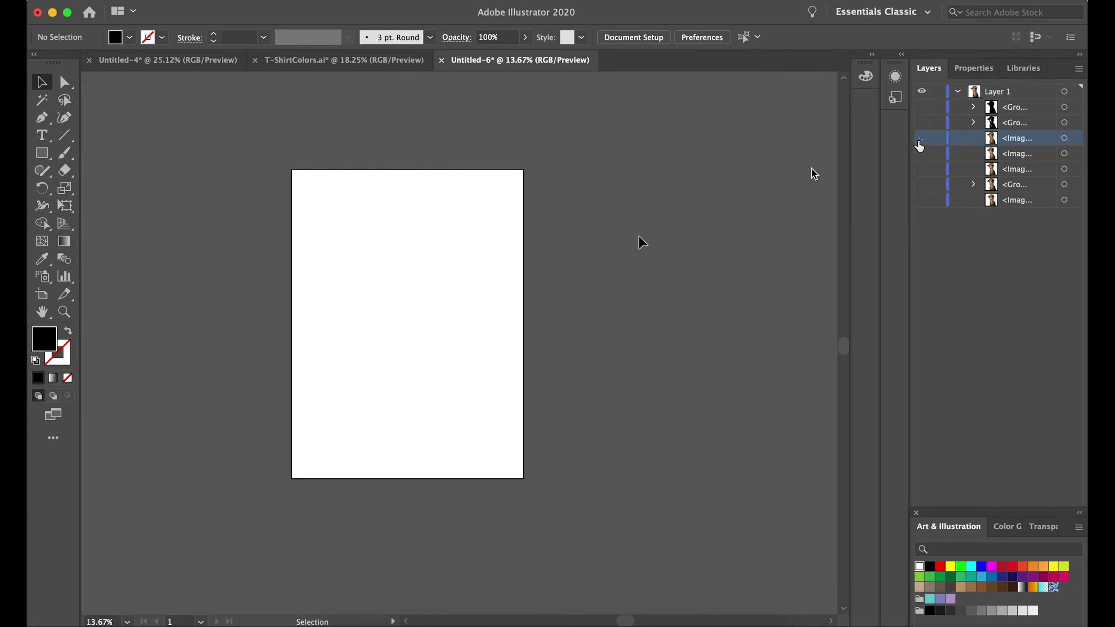
pyautogui.hotkey('ctrl', 'z')
pyautogui.hotkey('ctrl', 'z')
pyautogui.click(967, 68)
# Step: Trace the photo a second time at threshold 100 and expand it
pyautogui.click(1038, 444)
pyautogui.click(729, 334)
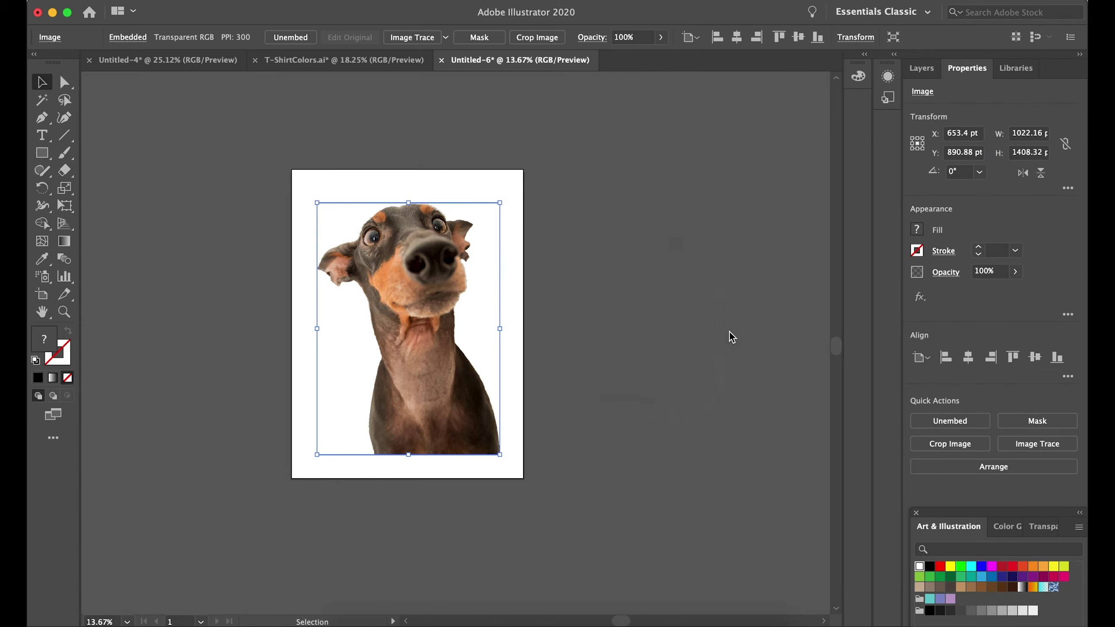
pyautogui.click(1040, 418)
pyautogui.press('Return')
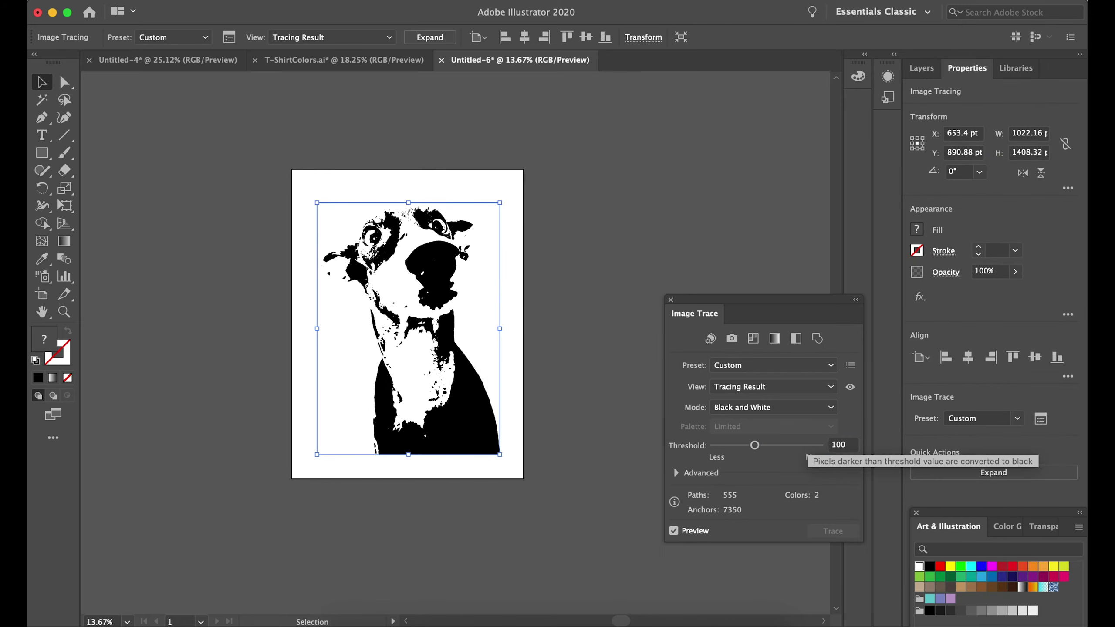
pyautogui.click(994, 473)
# Step: Hide the second trace group and select the dog photo again
pyautogui.click(564, 248)
pyautogui.click(460, 291)
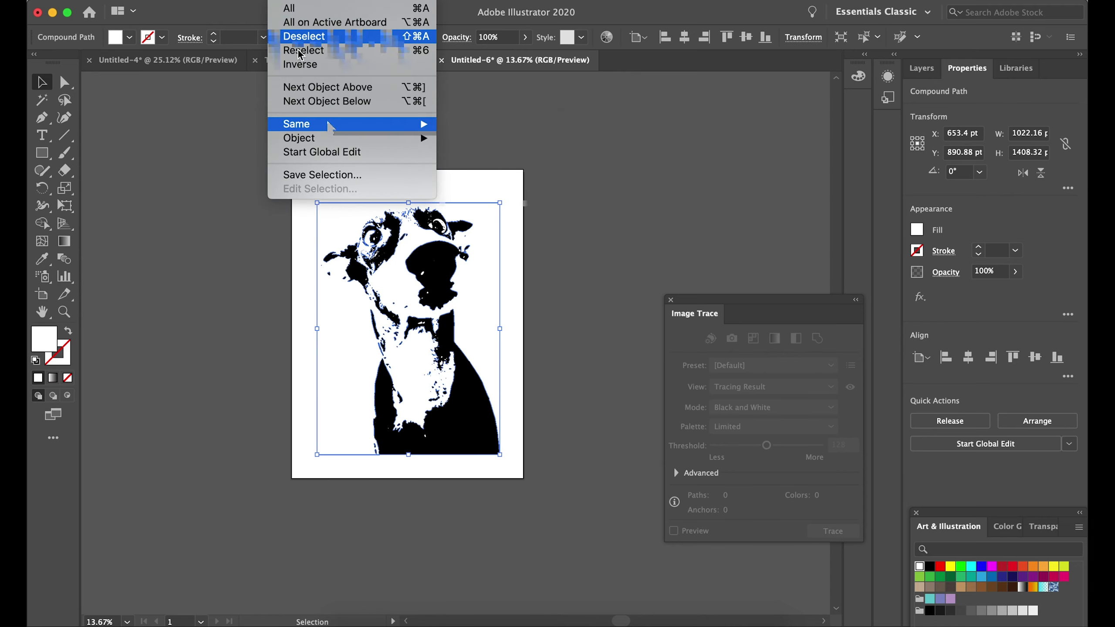
pyautogui.moveTo(199, 137); pyautogui.dragTo(565, 506)
pyautogui.click(566, 506)
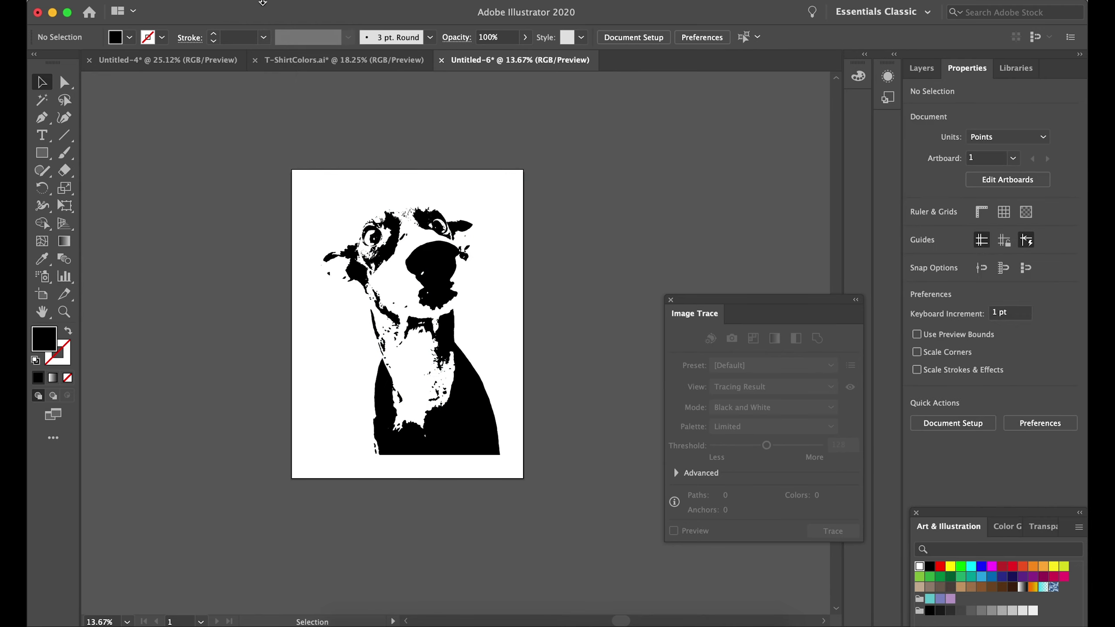
pyautogui.click(921, 68)
pyautogui.keyDown('alt'); pyautogui.click(921, 152); pyautogui.keyUp('alt')
pyautogui.click(448, 290)
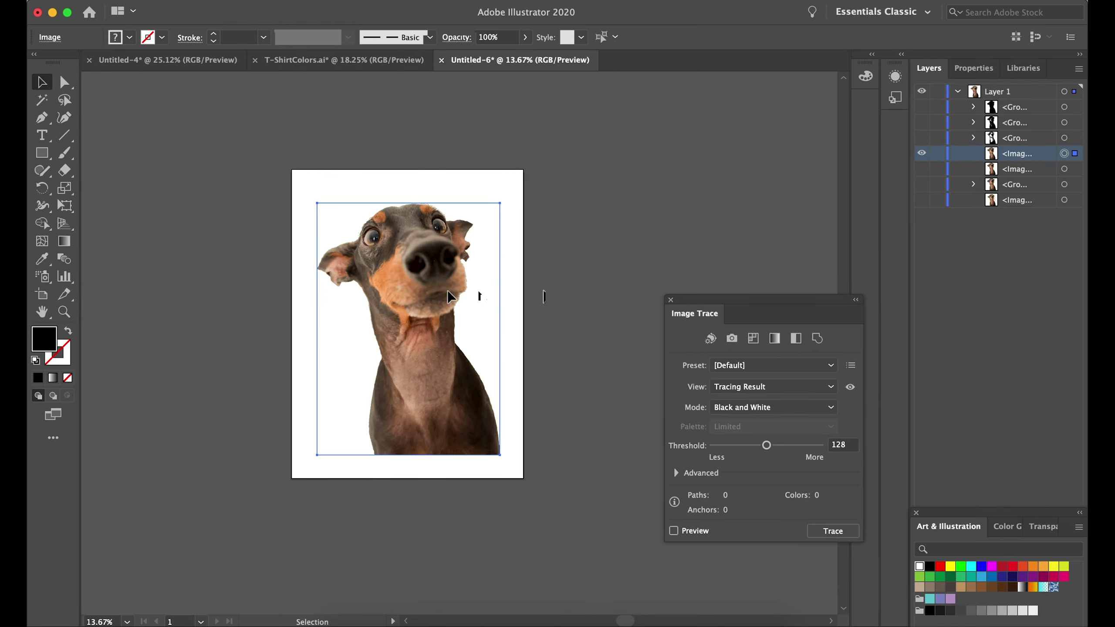
pyautogui.click(671, 300)
# Step: Trace the photo a third time at a lower threshold of 50 and expand it
pyautogui.click(974, 68)
pyautogui.click(1060, 442)
pyautogui.click(898, 459)
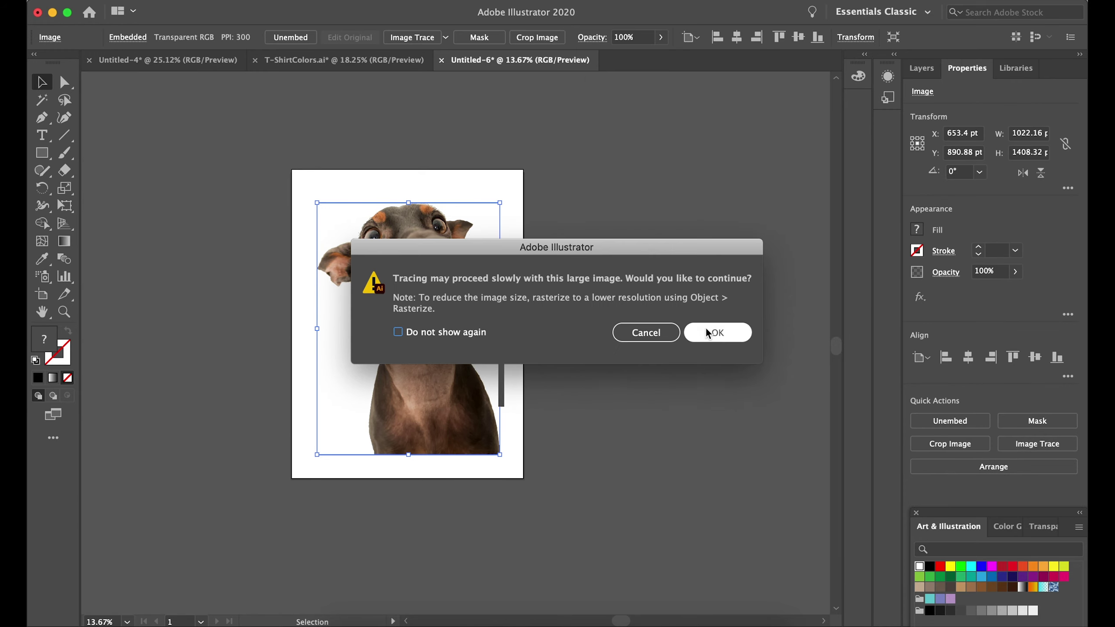
pyautogui.click(713, 332)
pyautogui.click(1041, 419)
pyautogui.doubleClick(843, 445)
pyautogui.write('50')
pyautogui.press('Return')
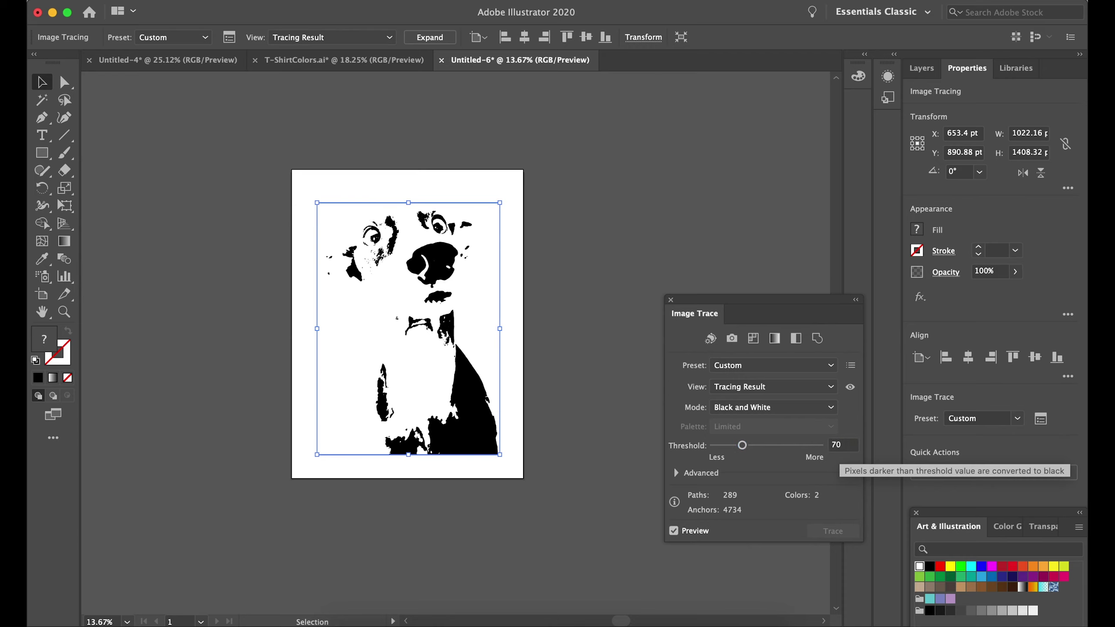
pyautogui.click(671, 300)
# Step: Make all trace groups visible and select the stacked trace groups
pyautogui.click(552, 469)
pyautogui.hotkey('ctrl', 'a')
pyautogui.click(764, 195)
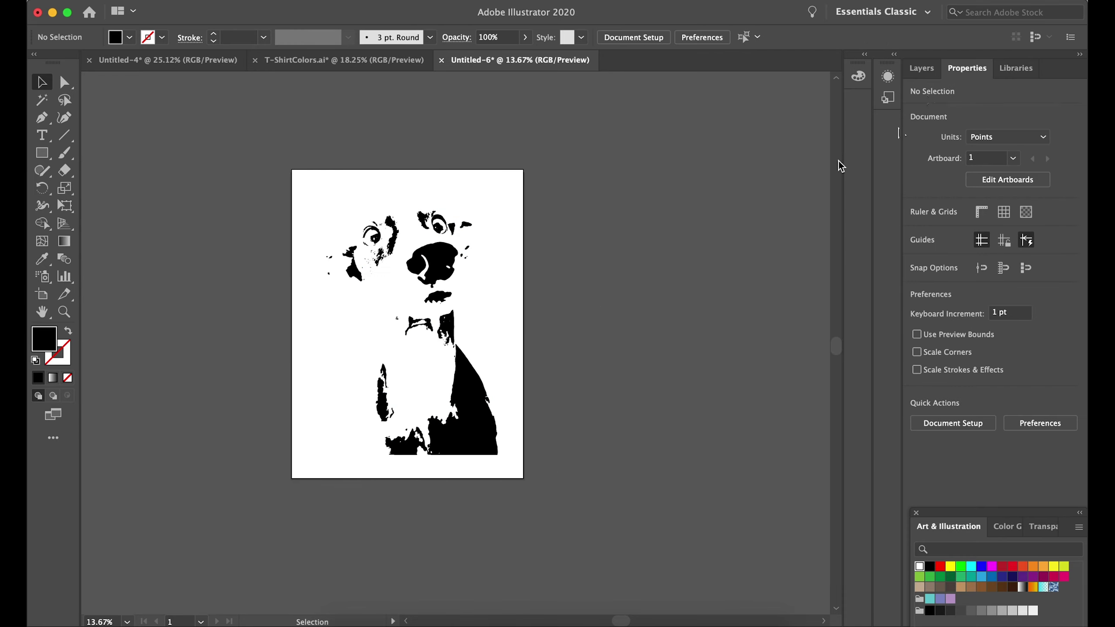
pyautogui.click(922, 68)
pyautogui.click(922, 137)
pyautogui.moveTo(294, 178); pyautogui.dragTo(593, 461)
pyautogui.click(1028, 526)
pyautogui.click(950, 549)
# Step: Fill the trace group with a brown swatch and browse the colour harmony rules
pyautogui.click(933, 526)
pyautogui.click(992, 587)
pyautogui.click(641, 443)
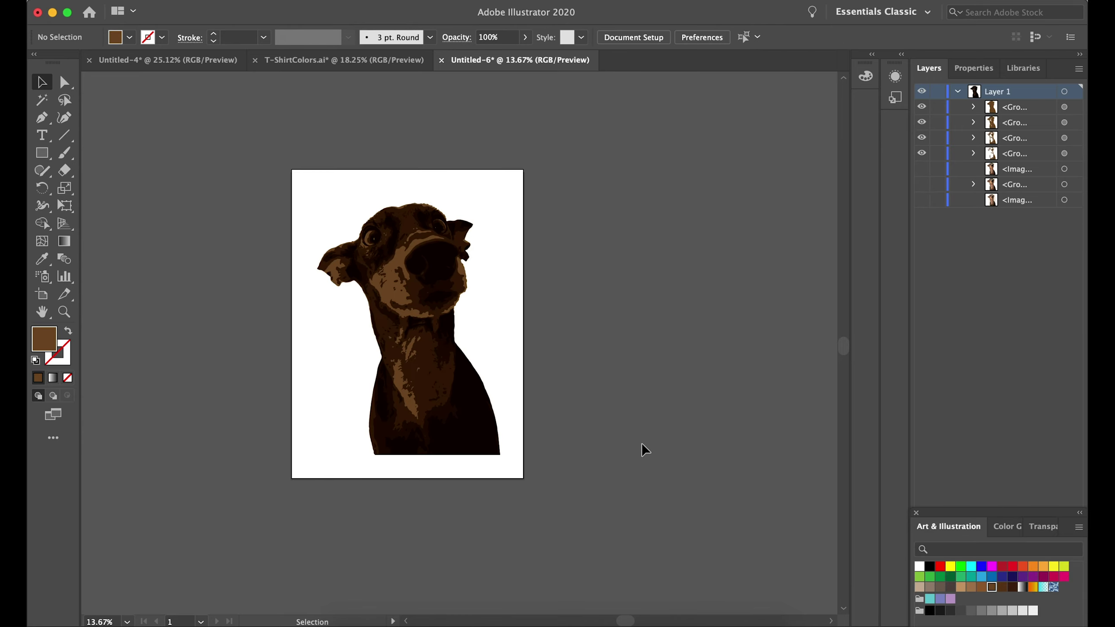
pyautogui.scroll(1, 397, 277)
pyautogui.scroll(2, 397, 277)
pyautogui.scroll(-2, 397, 278)
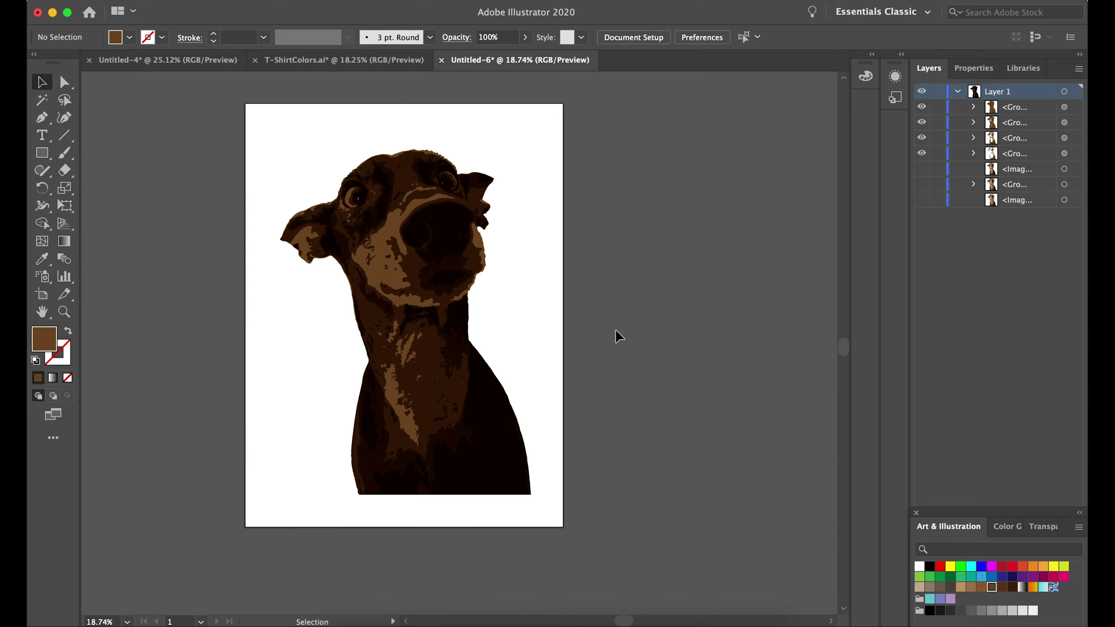
pyautogui.click(999, 395)
pyautogui.click(1077, 419)
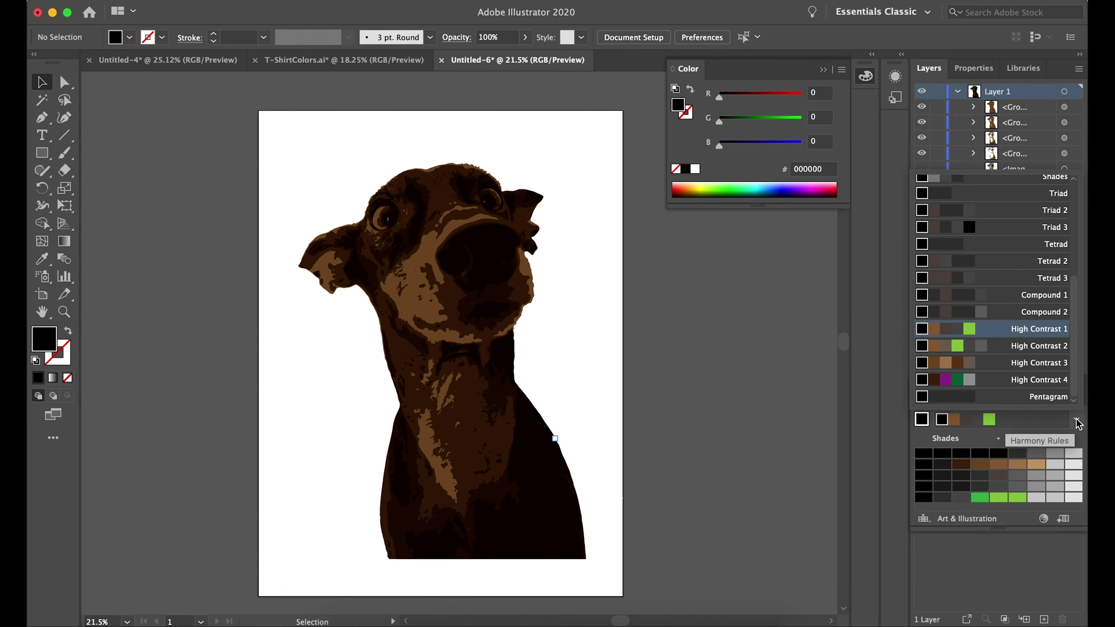
pyautogui.hscroll(3, 597, 339)
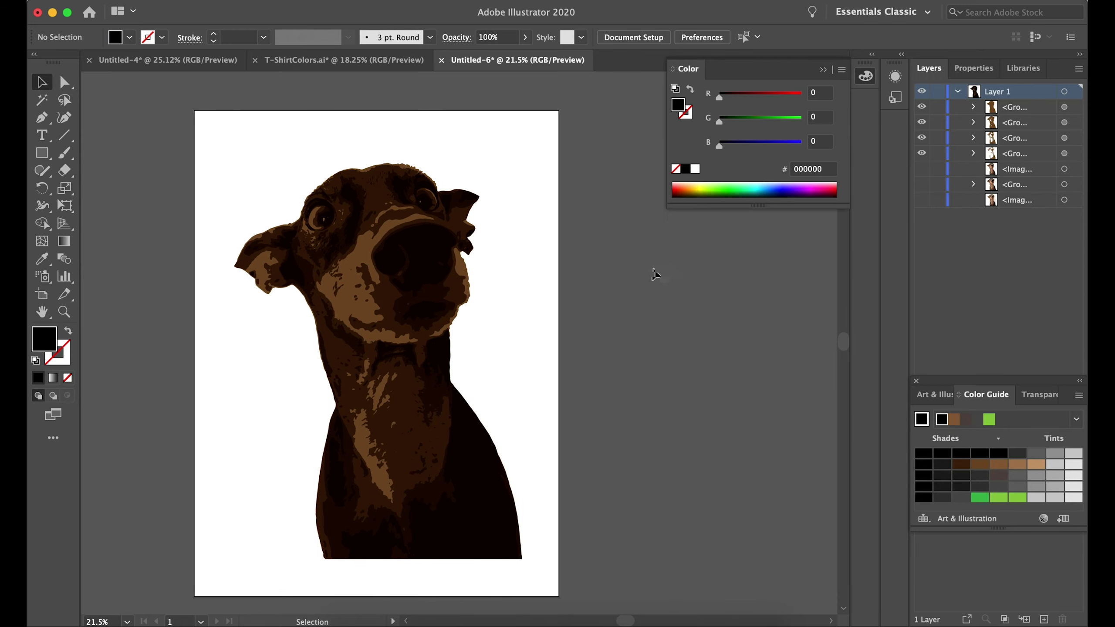
pyautogui.hscroll(1, 656, 275)
# Step: Draw a large ellipse over the artboard, adjust its edges, and fill it green 8CC63F
pyautogui.click(44, 156)
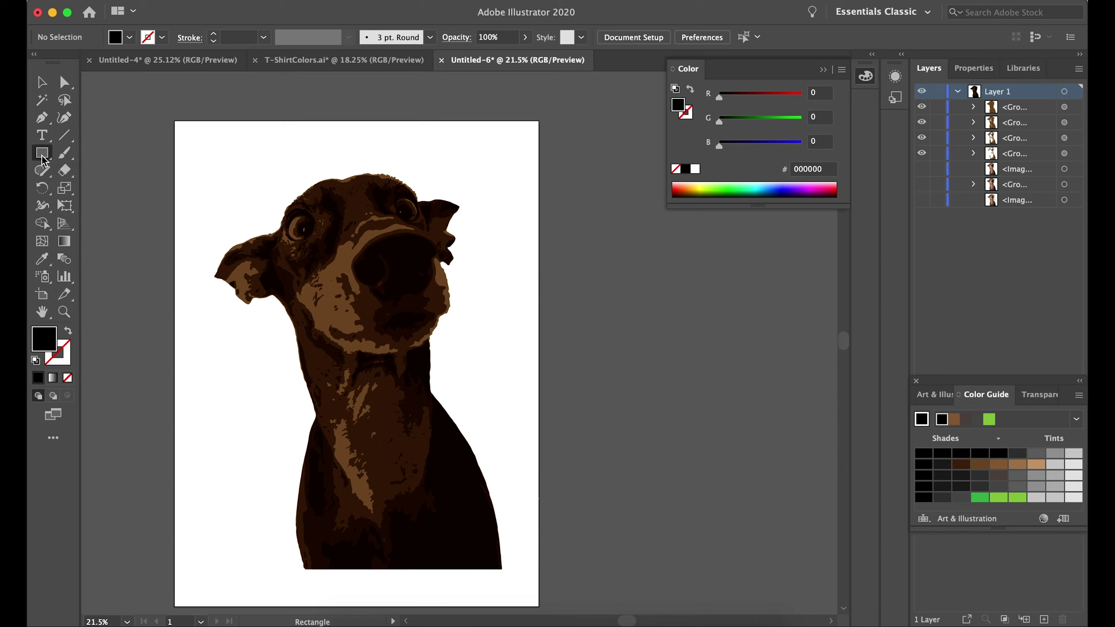
pyautogui.click(111, 188)
pyautogui.moveTo(206, 143); pyautogui.dragTo(573, 549)
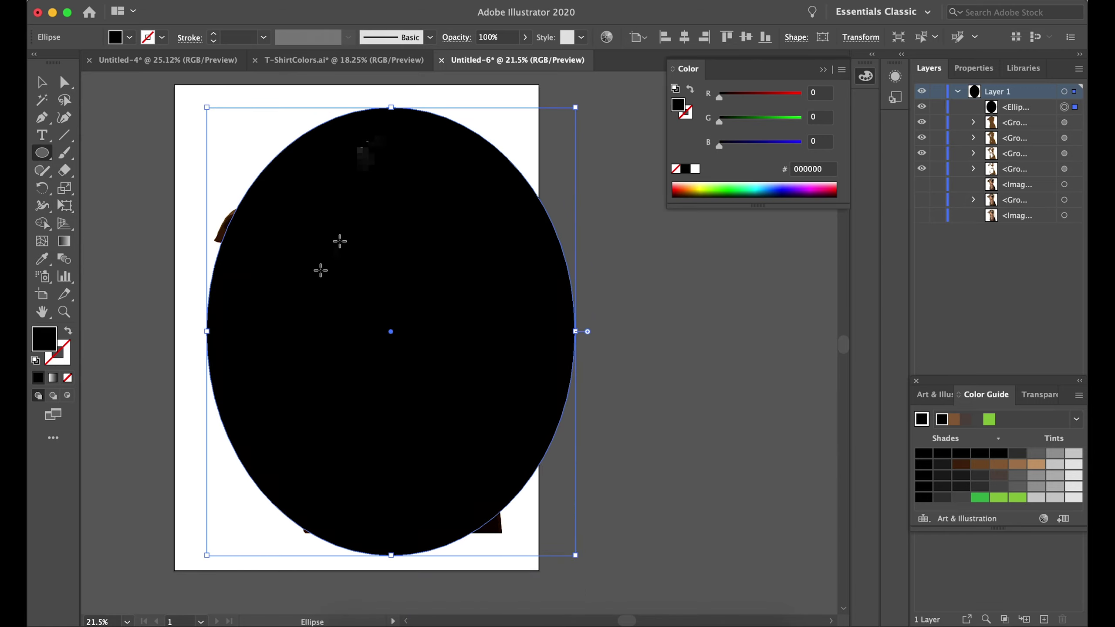
pyautogui.moveTo(207, 331); pyautogui.dragTo(175, 332)
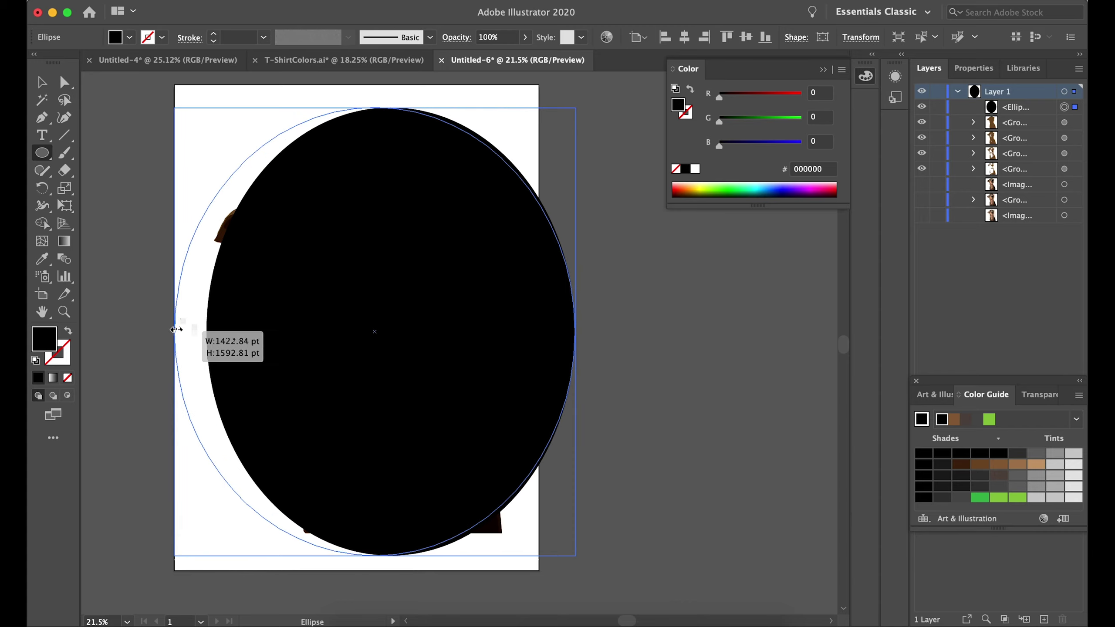
pyautogui.moveTo(575, 333); pyautogui.dragTo(546, 332)
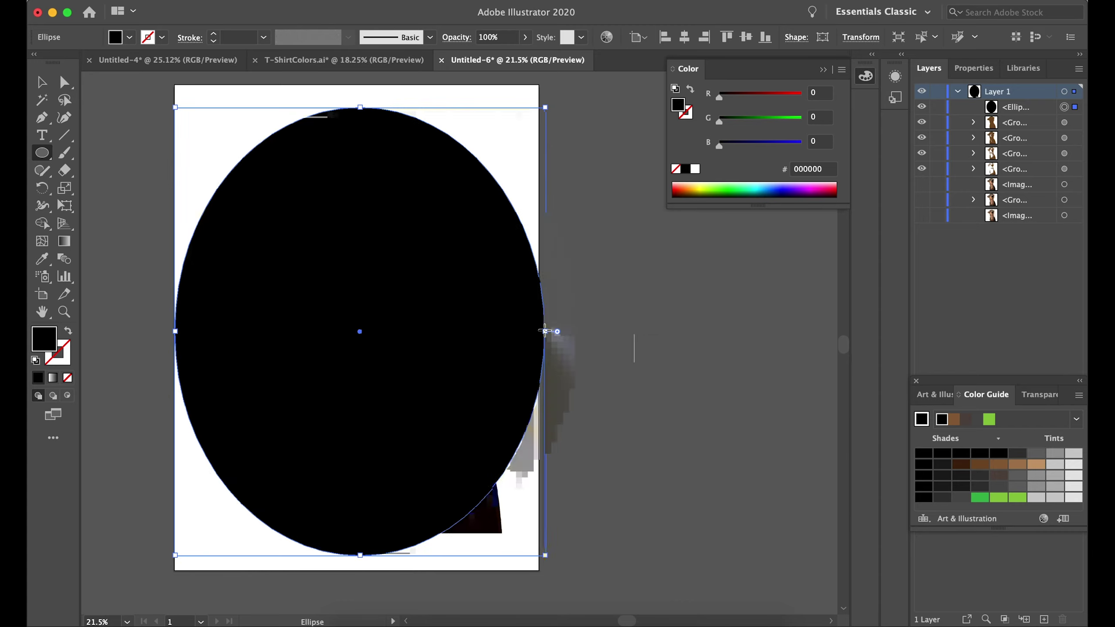
pyautogui.moveTo(551, 332); pyautogui.dragTo(540, 332)
pyautogui.scroll(3, 534, 332)
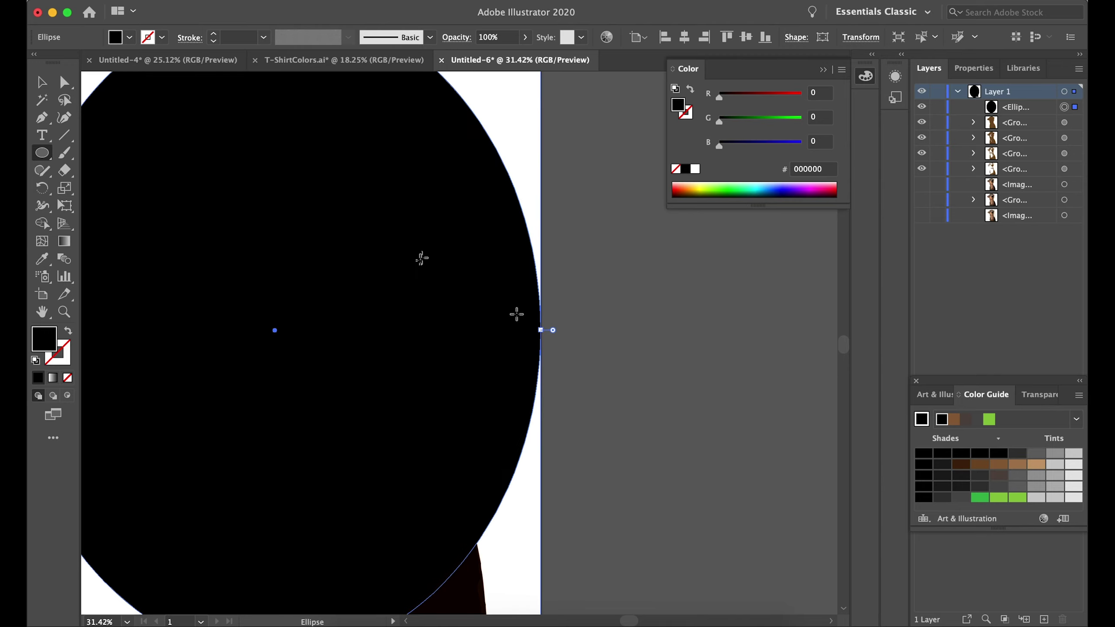
pyautogui.scroll(-5, 391, 283)
pyautogui.moveTo(331, 143); pyautogui.dragTo(330, 138)
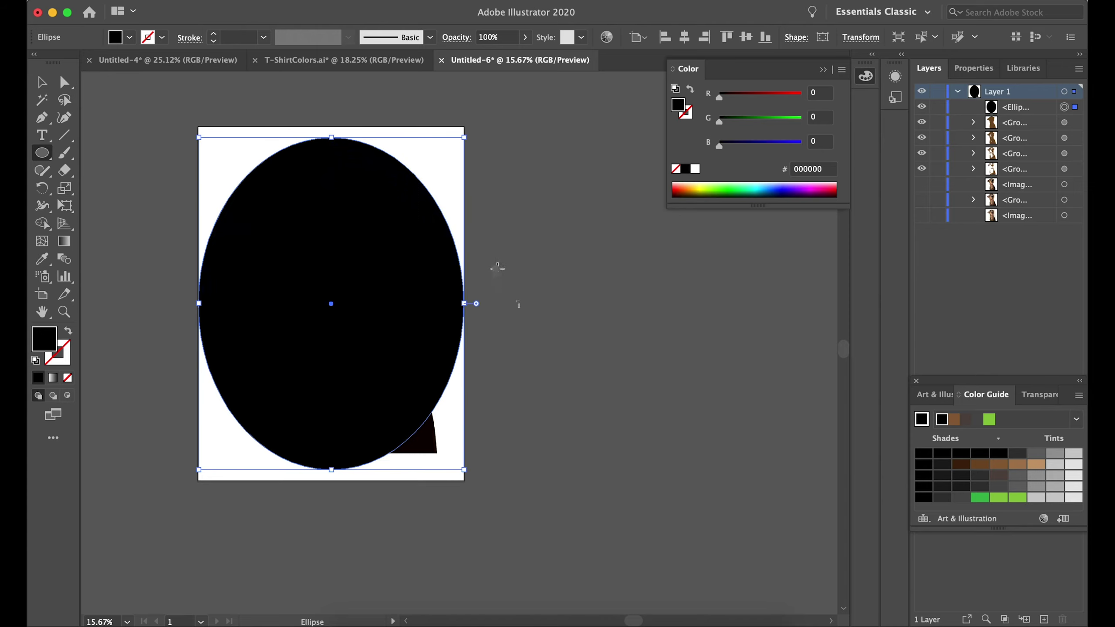
pyautogui.click(990, 420)
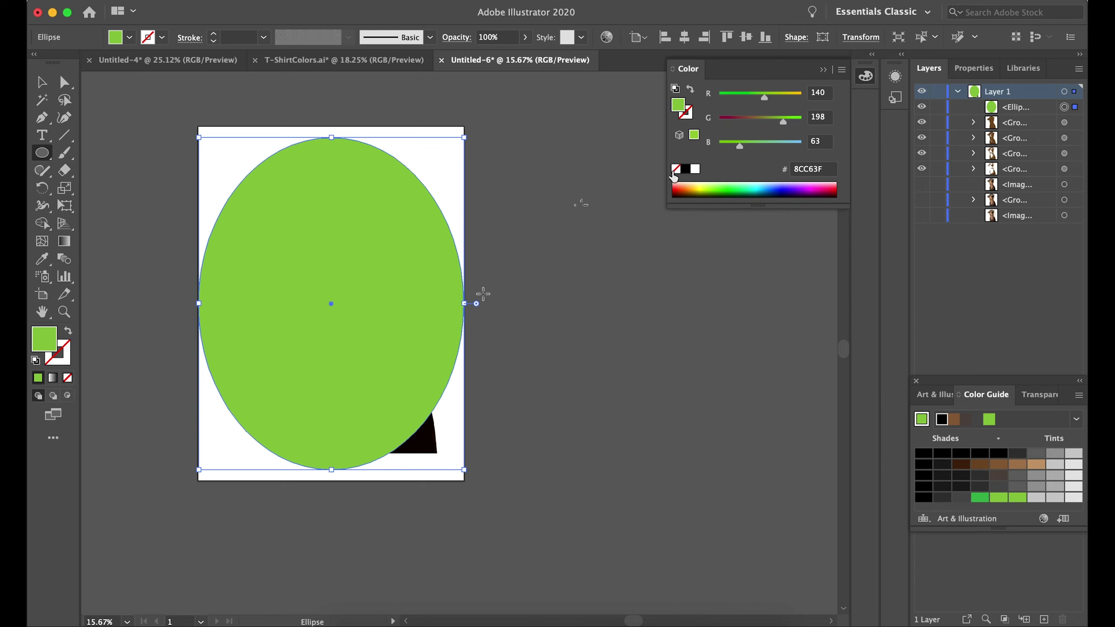
# Step: Move the green oval beneath the dog groups in Layers and hide it
pyautogui.moveTo(1010, 107); pyautogui.dragTo(1010, 161)
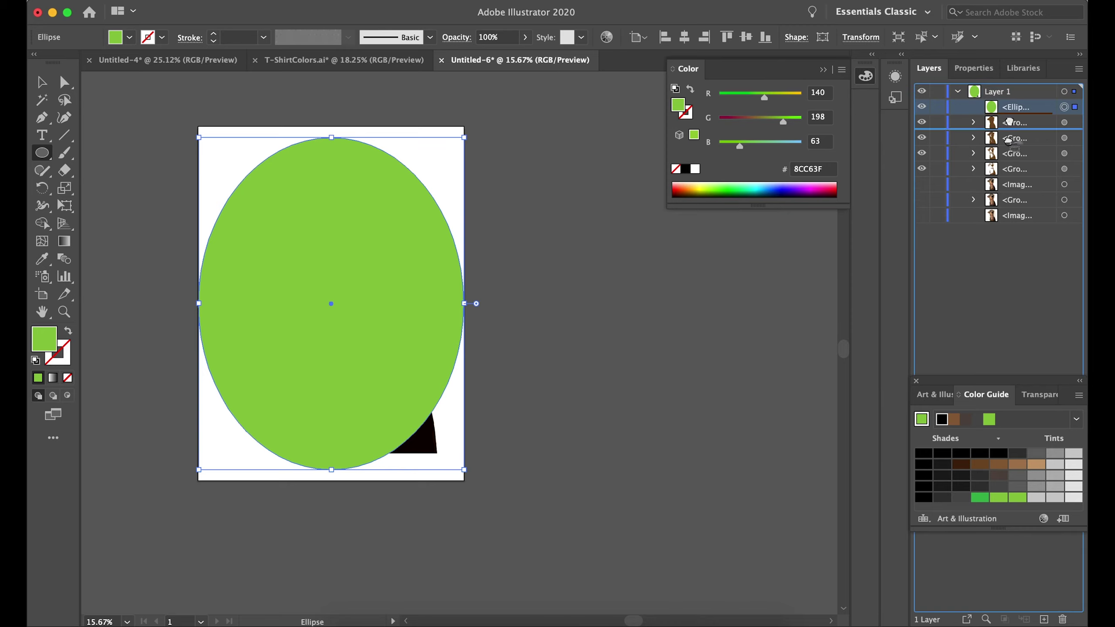
pyautogui.press('v')
pyautogui.click(526, 211)
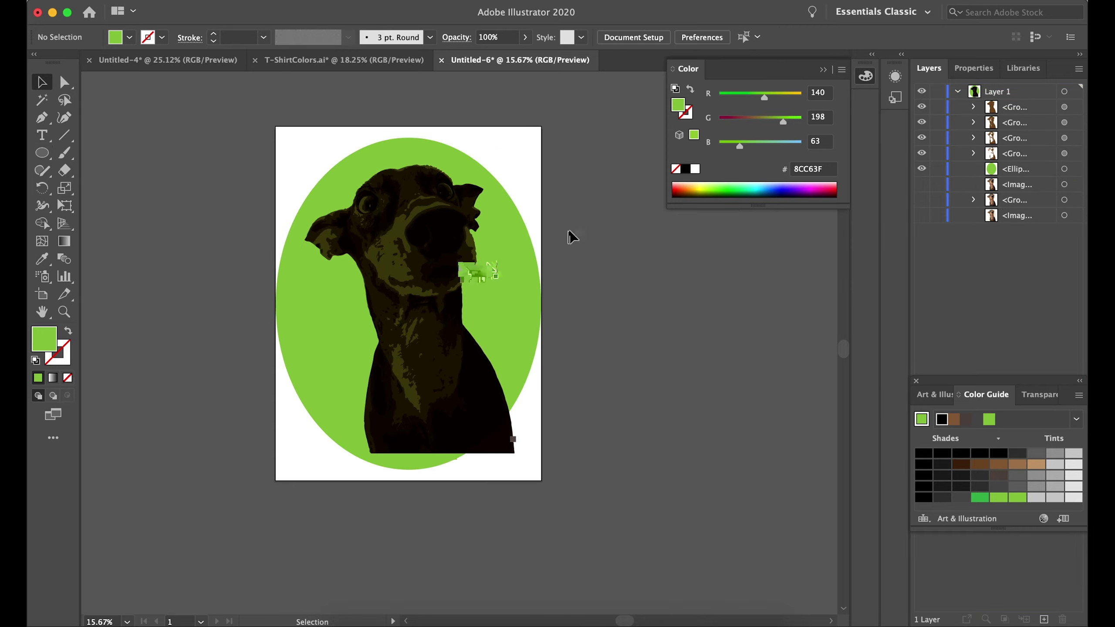
pyautogui.click(922, 168)
# Step: Hide the dark group, rasterize the brown dog trace, and show the ellipse again
pyautogui.click(456, 299)
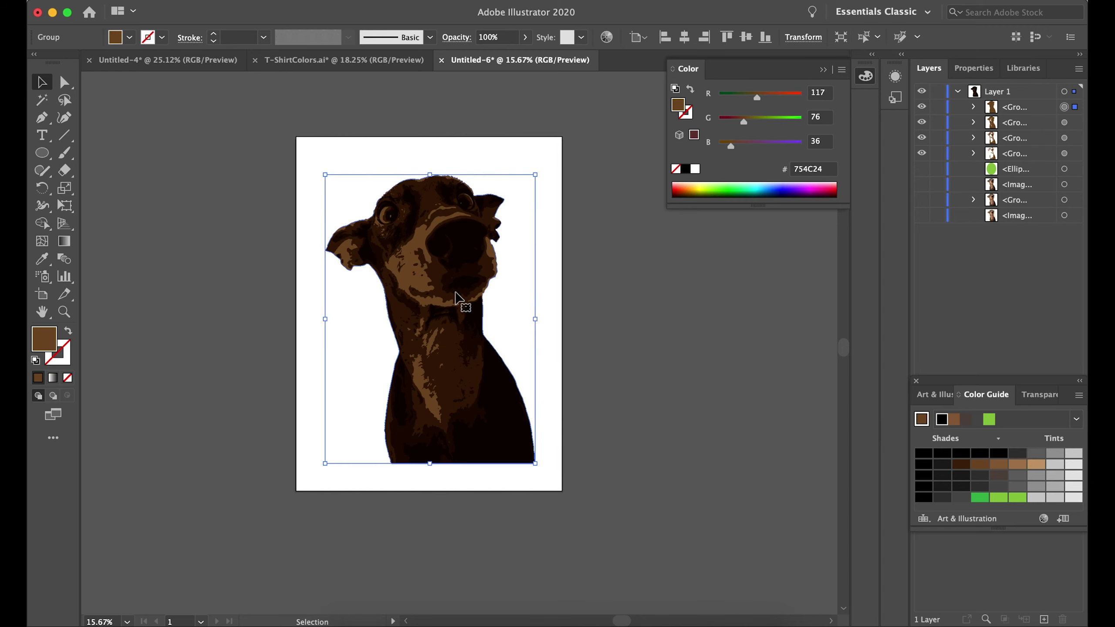
pyautogui.moveTo(243, 137); pyautogui.dragTo(603, 516)
pyautogui.press('a')
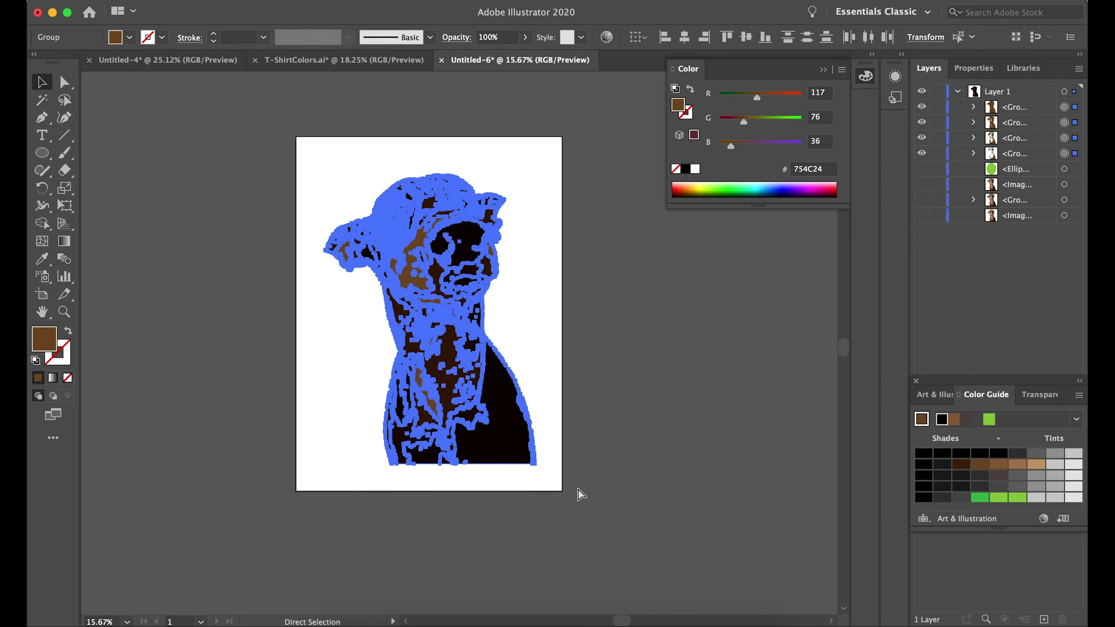
pyautogui.hotkey('ctrl', 'z')
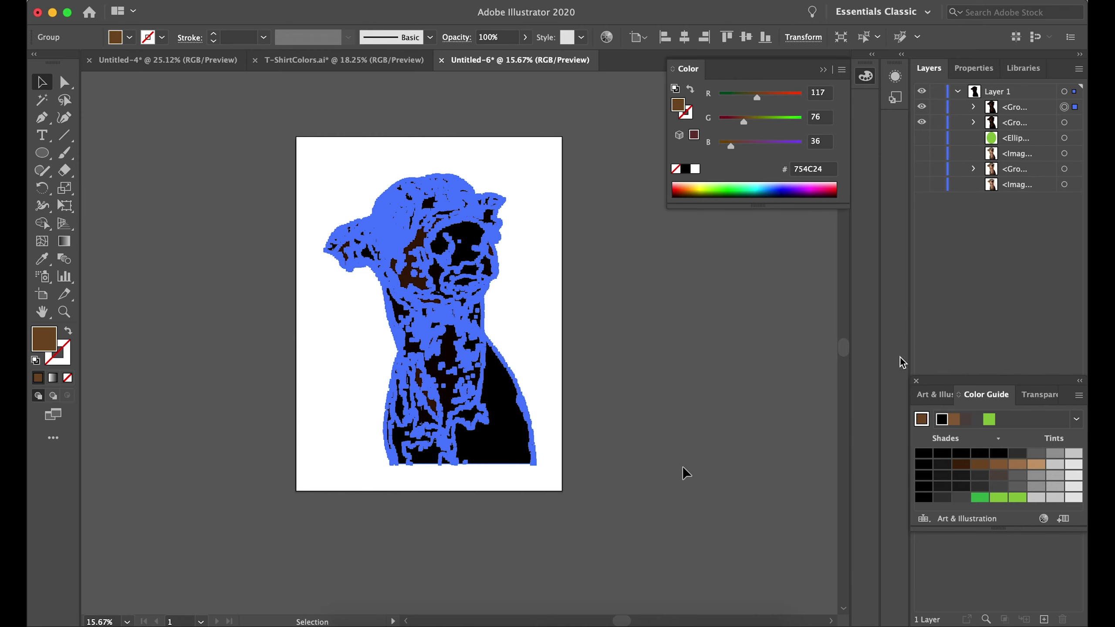
pyautogui.click(923, 123)
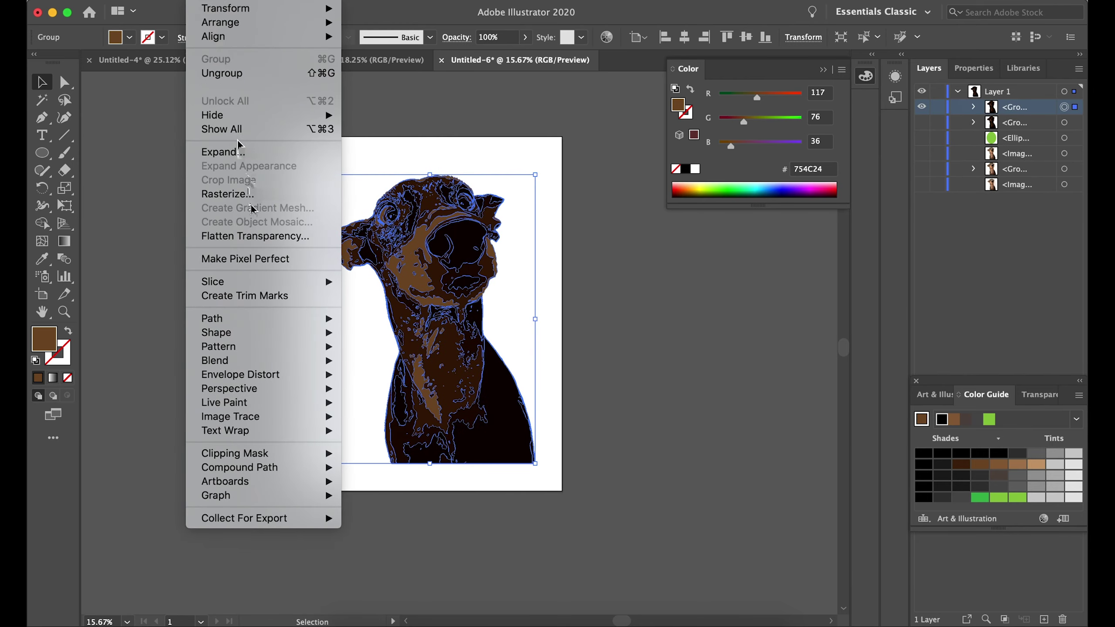
pyautogui.click(314, 207)
pyautogui.click(700, 425)
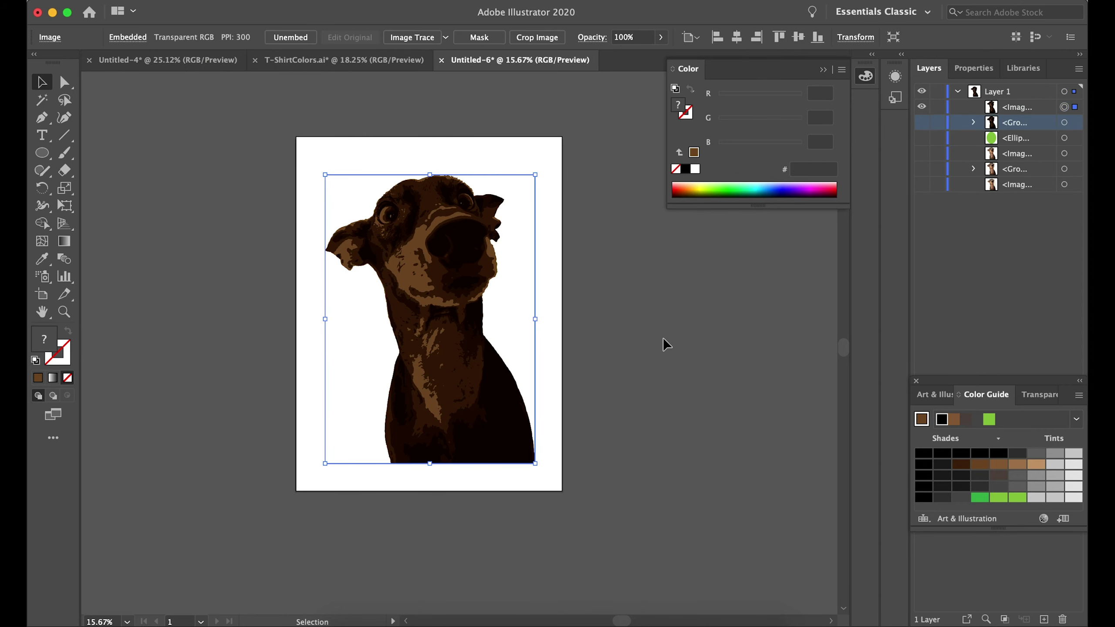
pyautogui.click(922, 138)
# Step: Copy the green ellipse and paste a duplicate in back
pyautogui.click(689, 301)
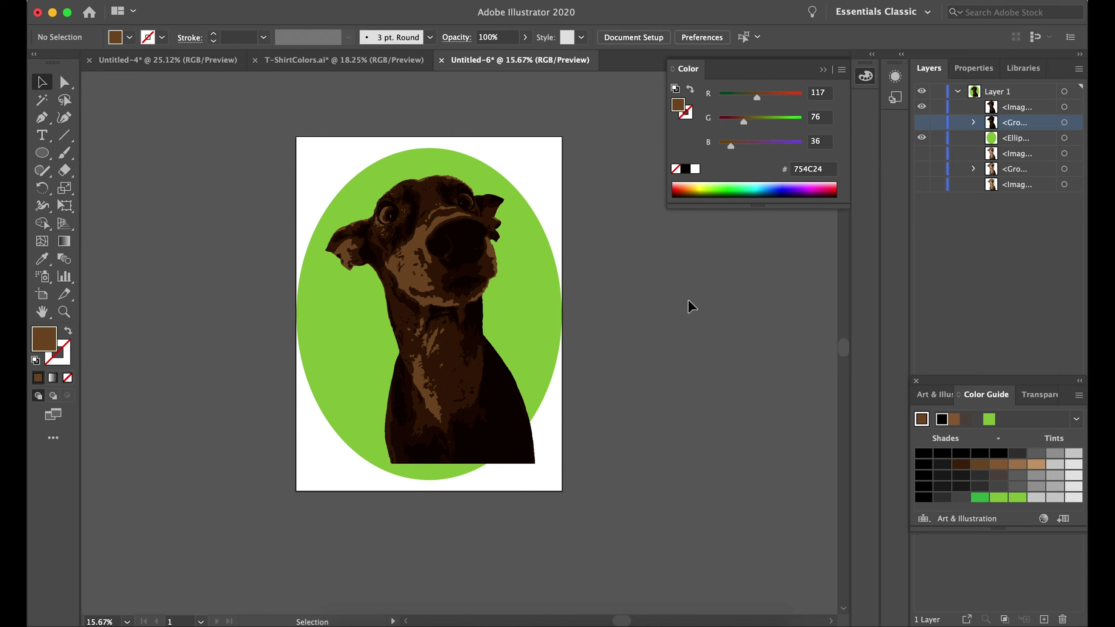
pyautogui.click(507, 282)
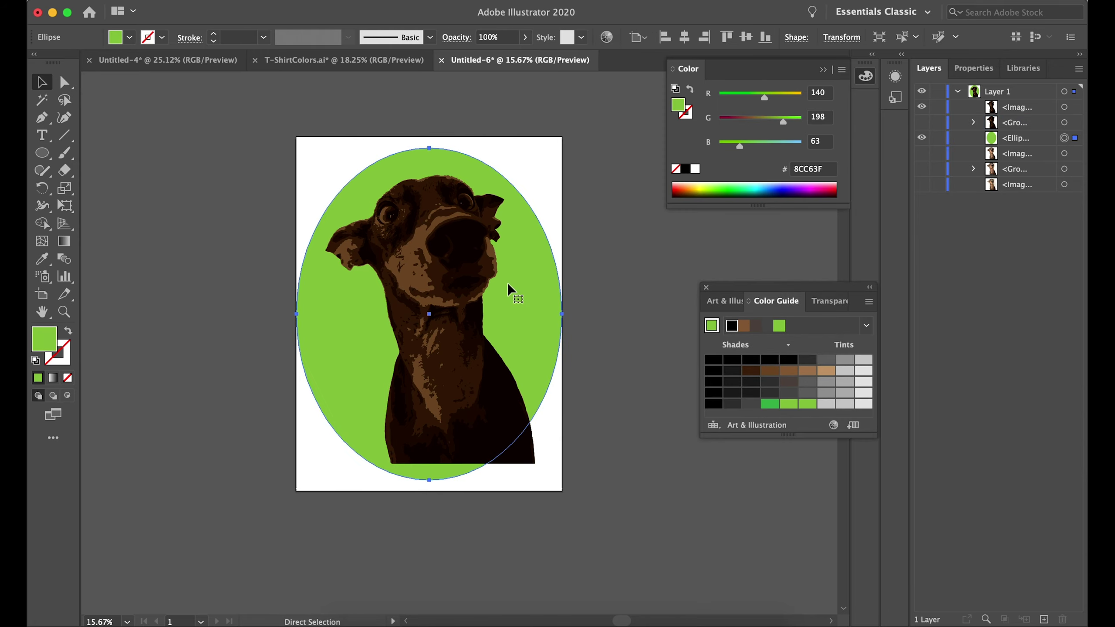
pyautogui.press('super+c')
pyautogui.press('super+b')
pyautogui.click(601, 285)
# Step: Enlarge the rasterized dog image by dragging its lower corners outward
pyautogui.click(466, 322)
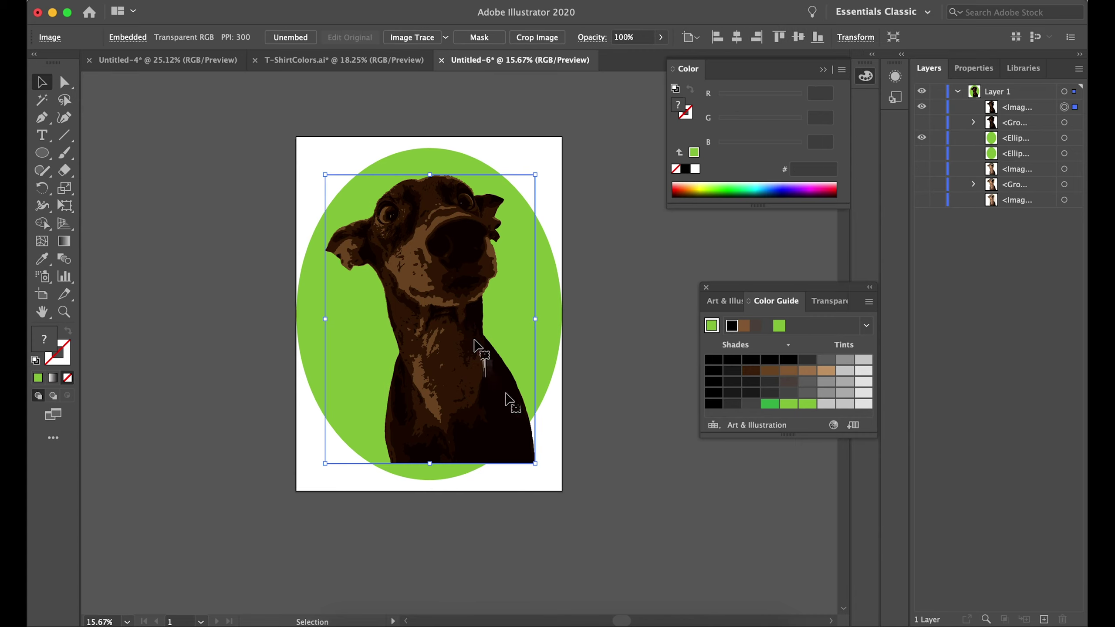
pyautogui.moveTo(536, 463); pyautogui.dragTo(560, 498)
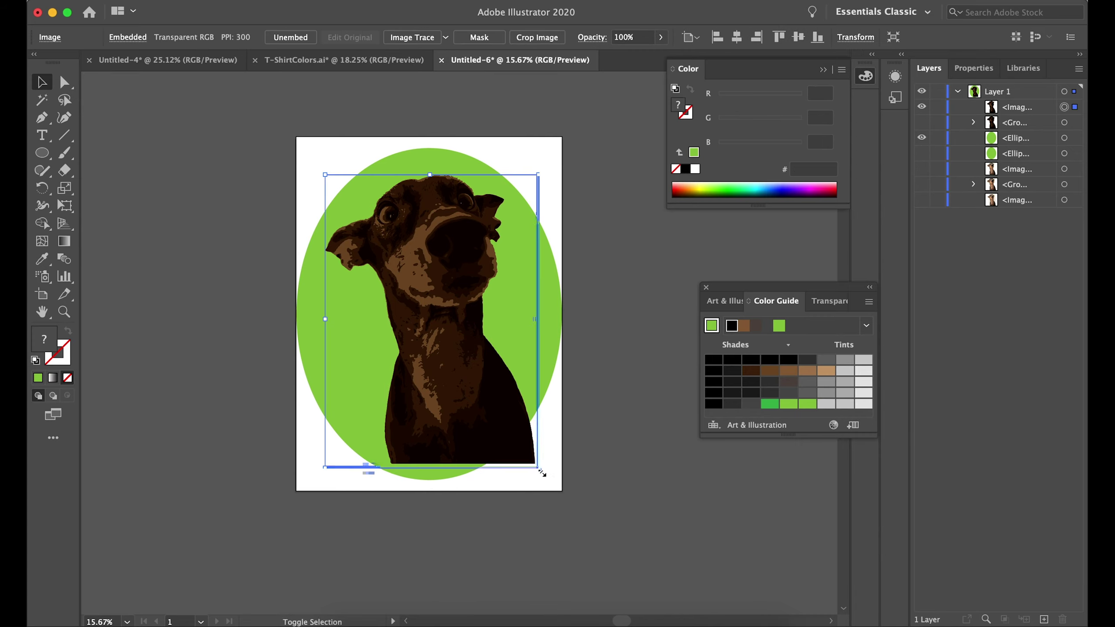
pyautogui.moveTo(325, 498); pyautogui.dragTo(308, 522)
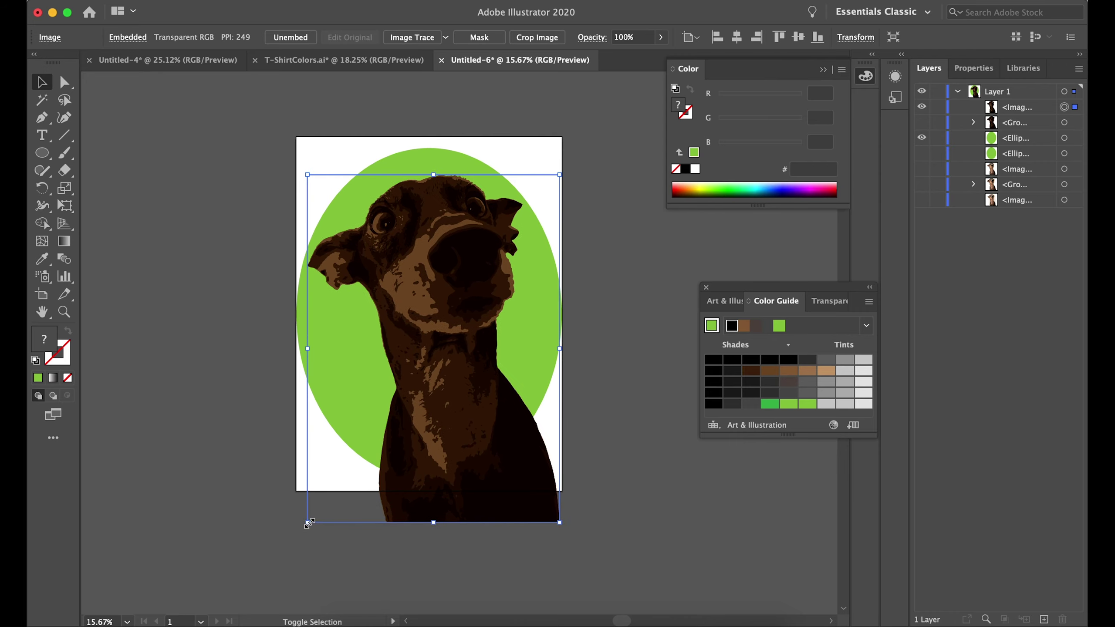
pyautogui.click(544, 307)
pyautogui.rightClick(543, 304)
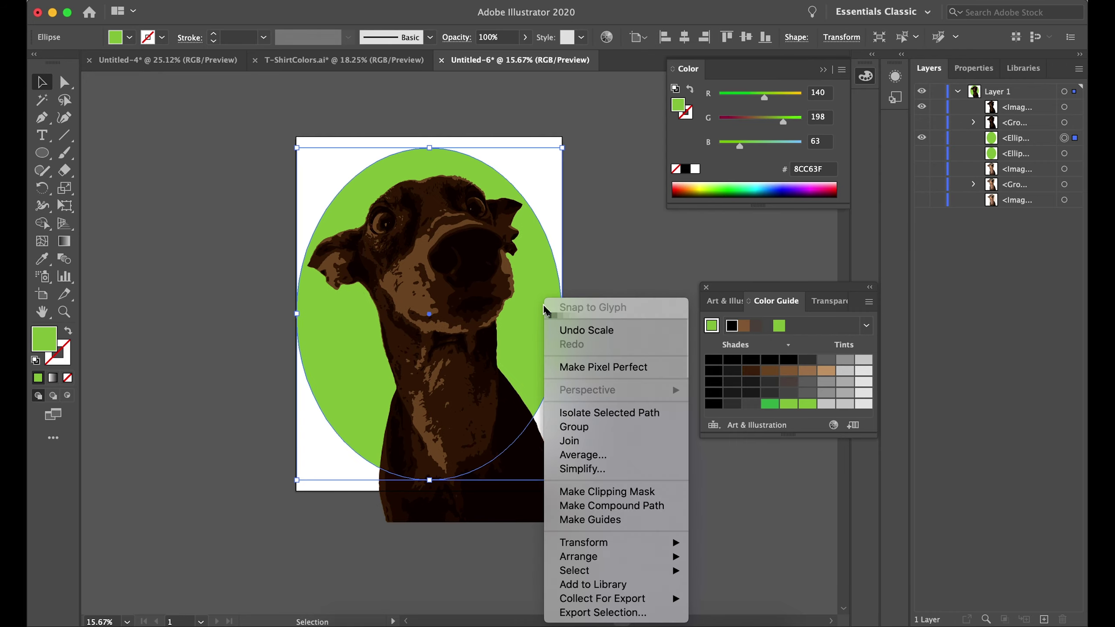
pyautogui.click(653, 219)
# Step: Move the ellipse above the dog, make a clipping mask, and show the ellipse copy behind
pyautogui.moveTo(1029, 143); pyautogui.dragTo(999, 109)
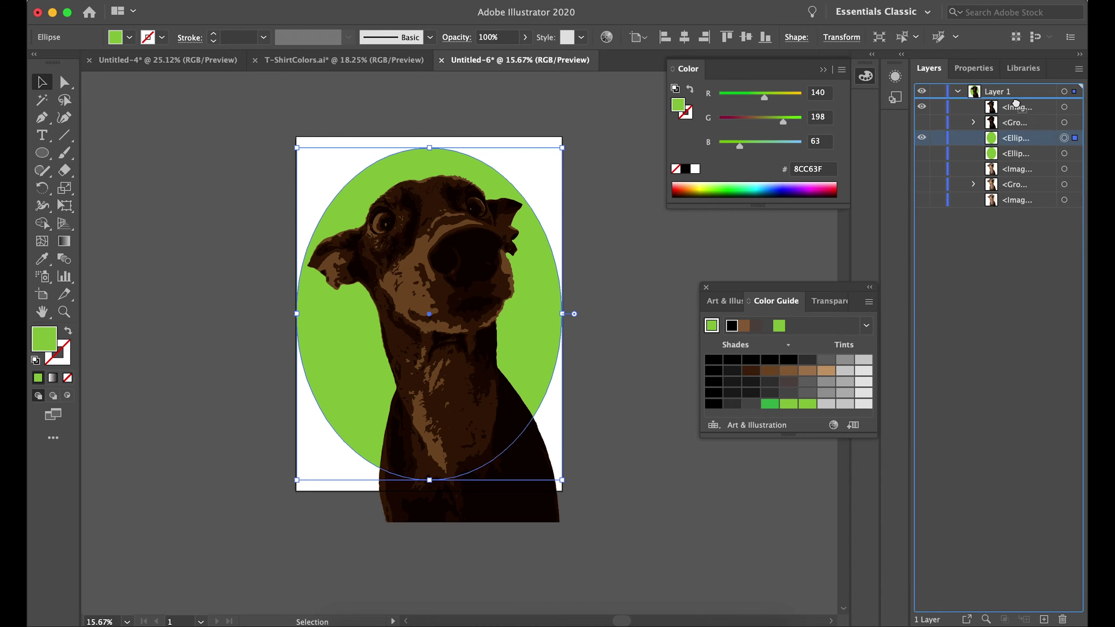
pyautogui.hotkey('ctrl', 'a')
pyautogui.click(967, 68)
pyautogui.click(1037, 468)
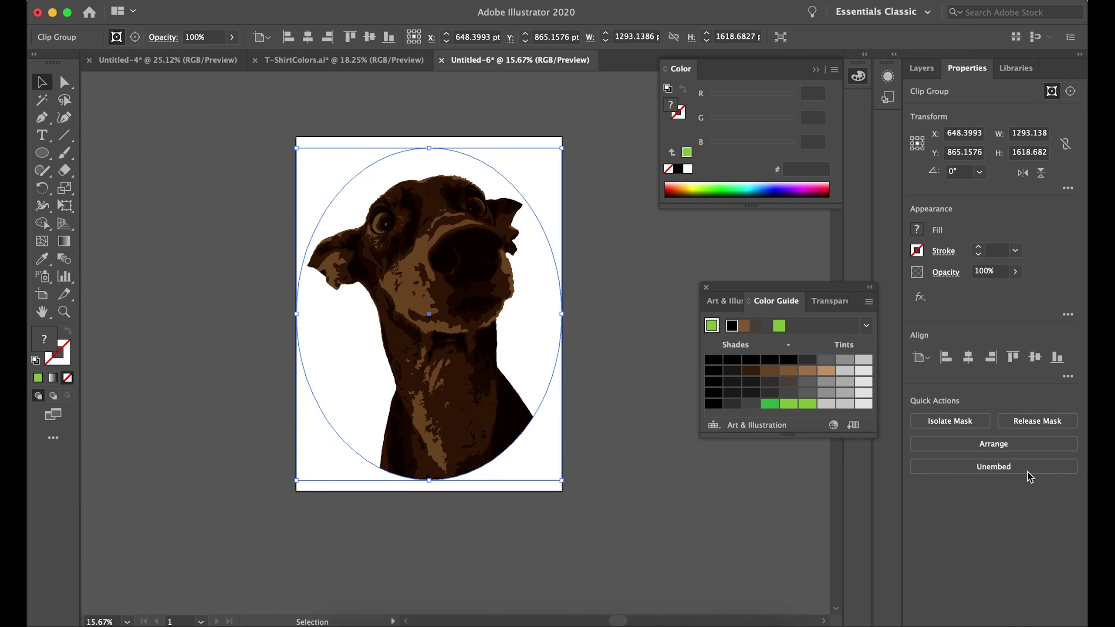
pyautogui.click(922, 68)
pyautogui.click(922, 138)
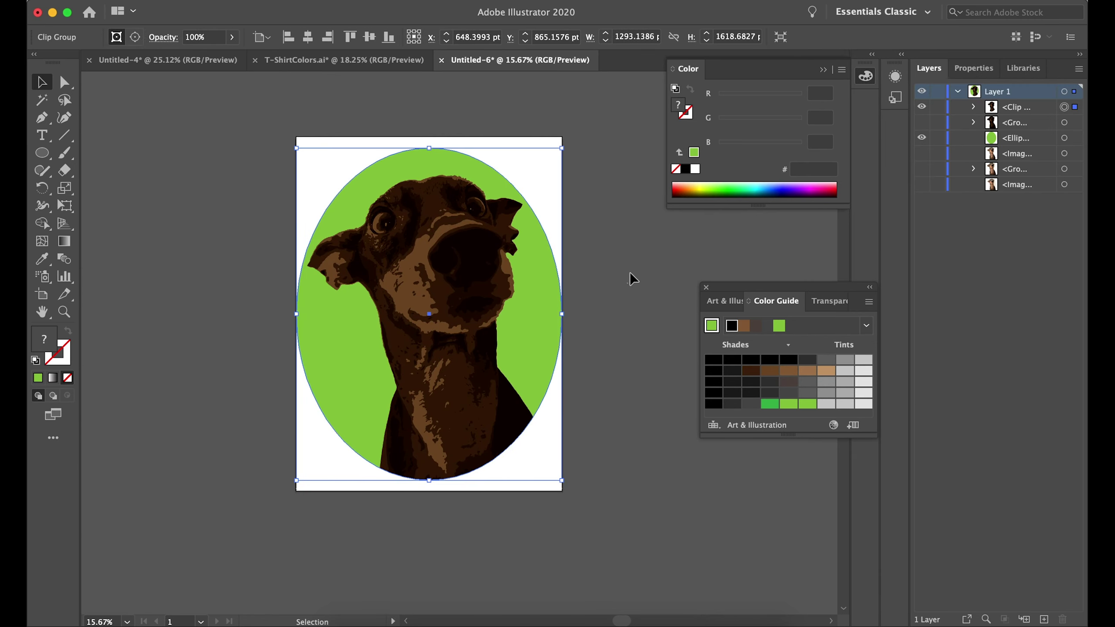
pyautogui.click(594, 223)
pyautogui.scroll(2, 615, 265)
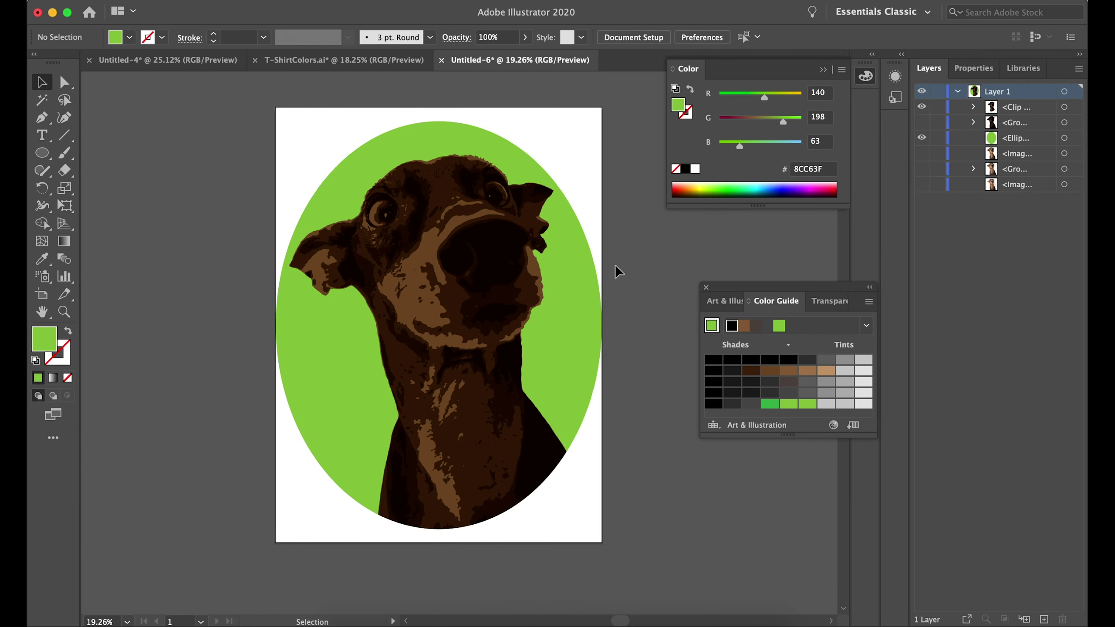
# Step: Zoom in, select the background ellipse, and bring up the Gradient panel
pyautogui.moveTo(794, 298); pyautogui.dragTo(987, 297)
pyautogui.click(823, 69)
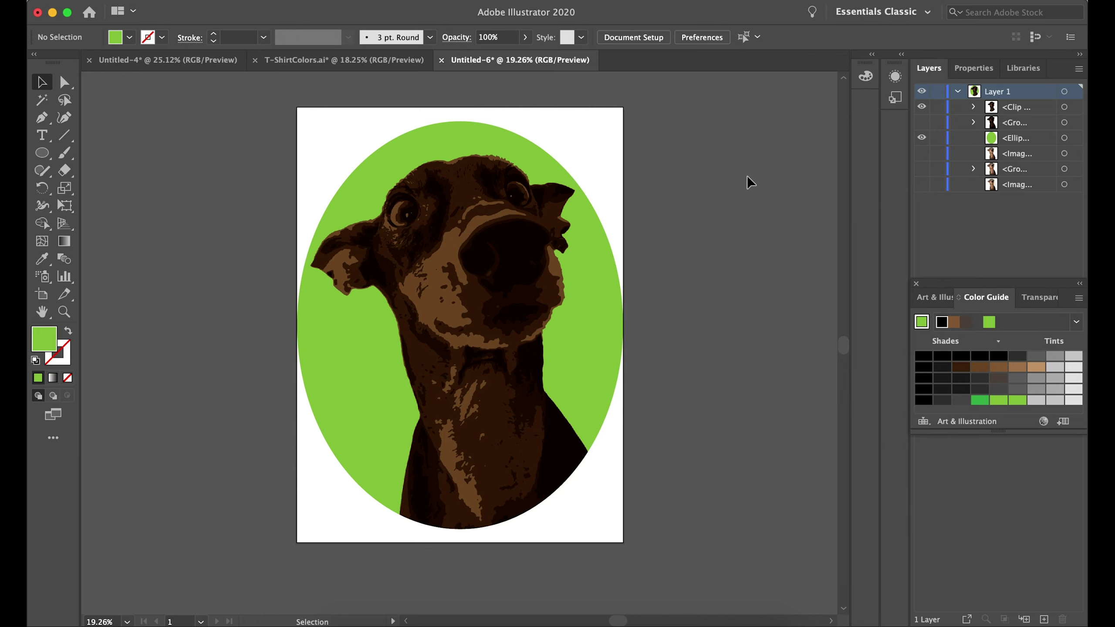
pyautogui.scroll(2, 578, 323)
pyautogui.scroll(2, 578, 323)
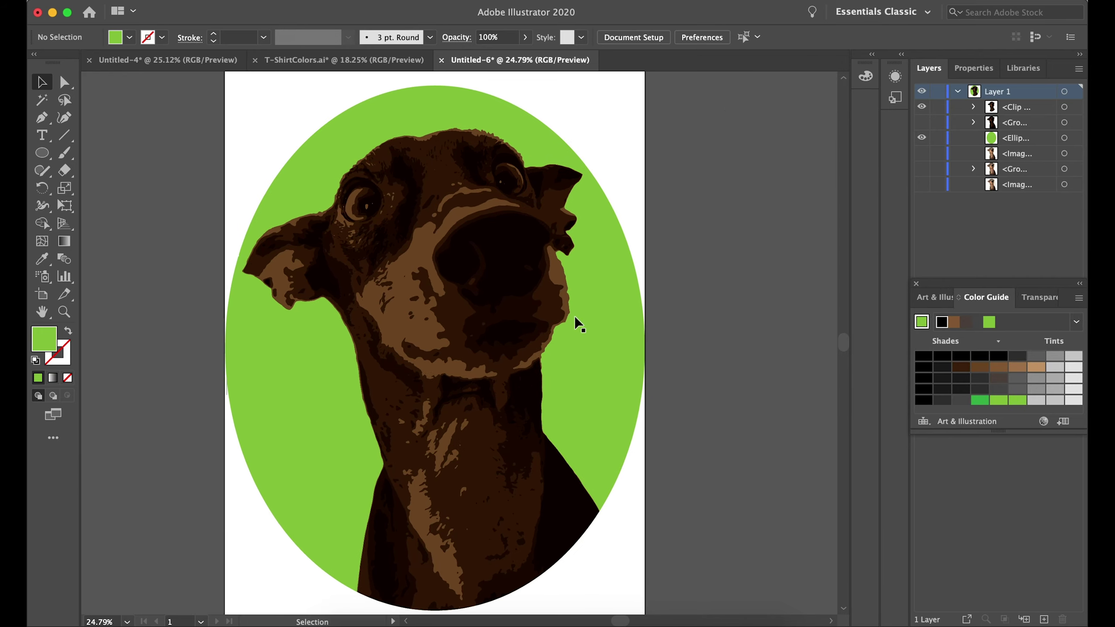
pyautogui.click(614, 367)
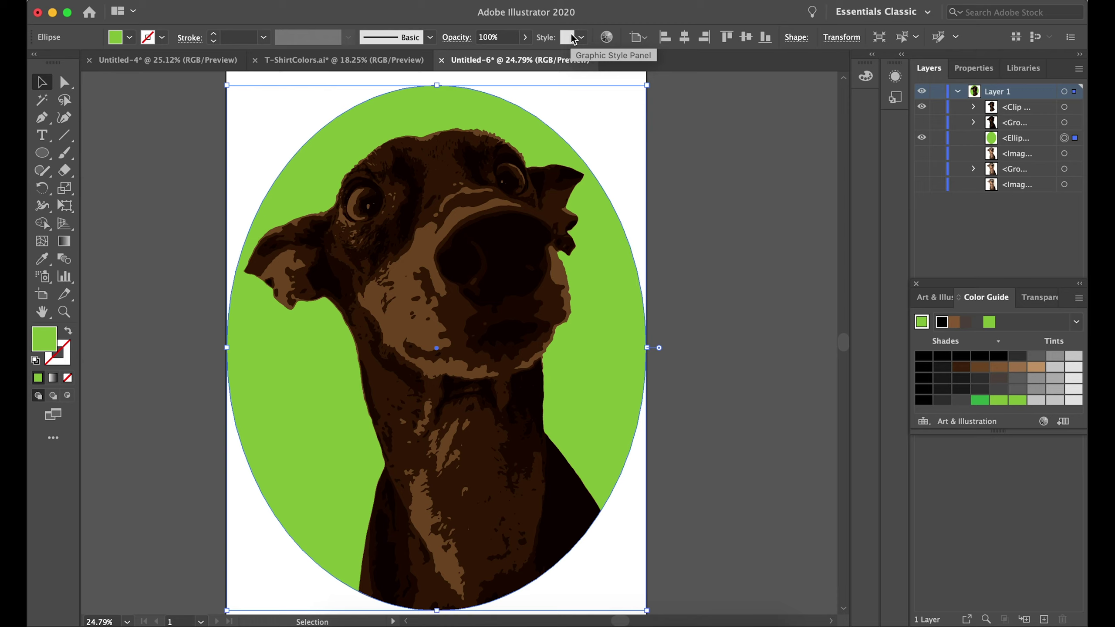
pyautogui.click(417, 5)
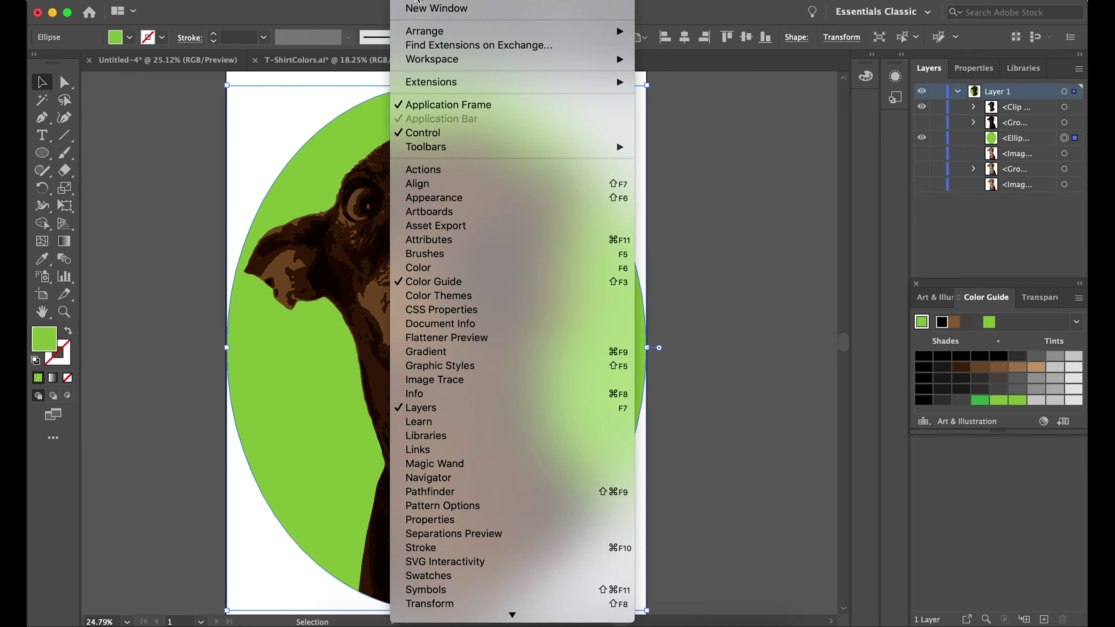
pyautogui.click(556, 352)
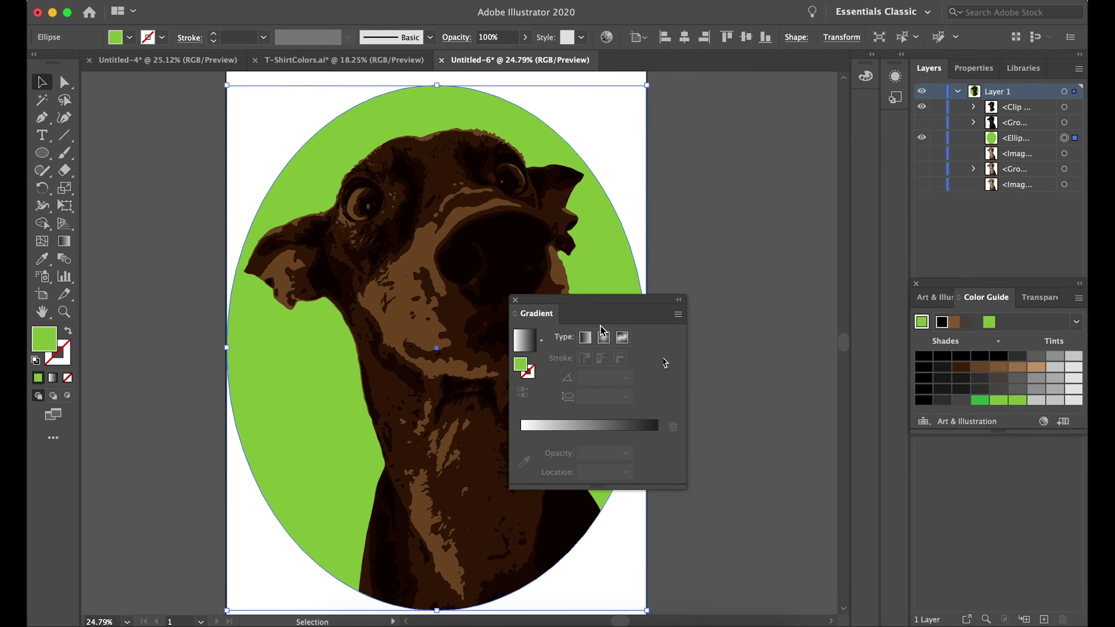
pyautogui.moveTo(549, 310); pyautogui.dragTo(747, 86)
# Step: Apply a radial gradient with a green centre stop and midpoint at 76.2091%
pyautogui.click(717, 231)
pyautogui.doubleClick(717, 232)
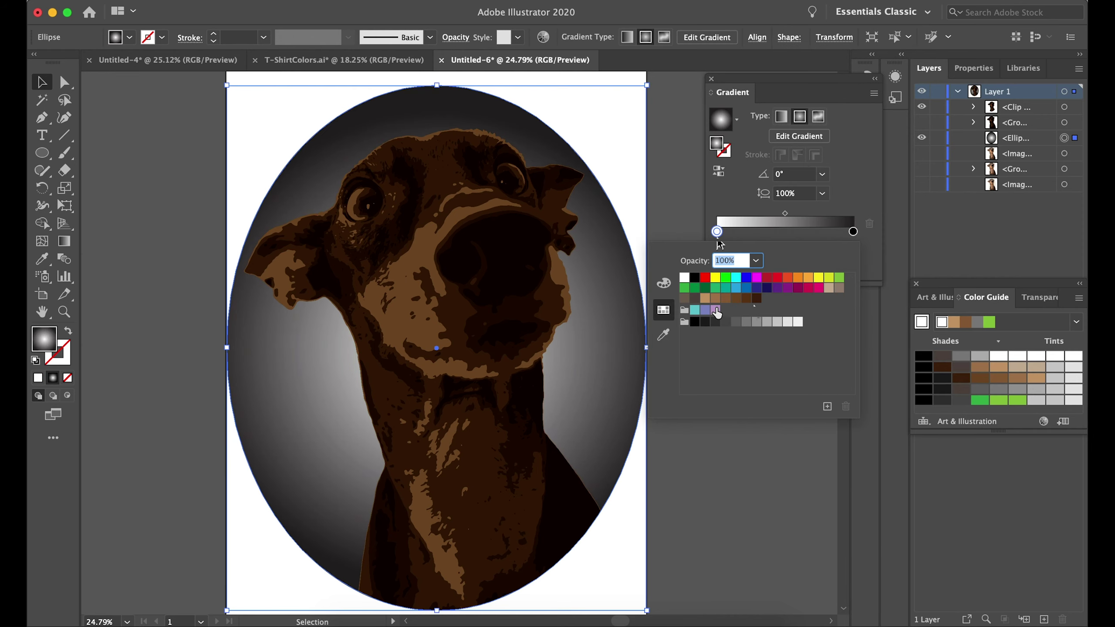
pyautogui.click(839, 279)
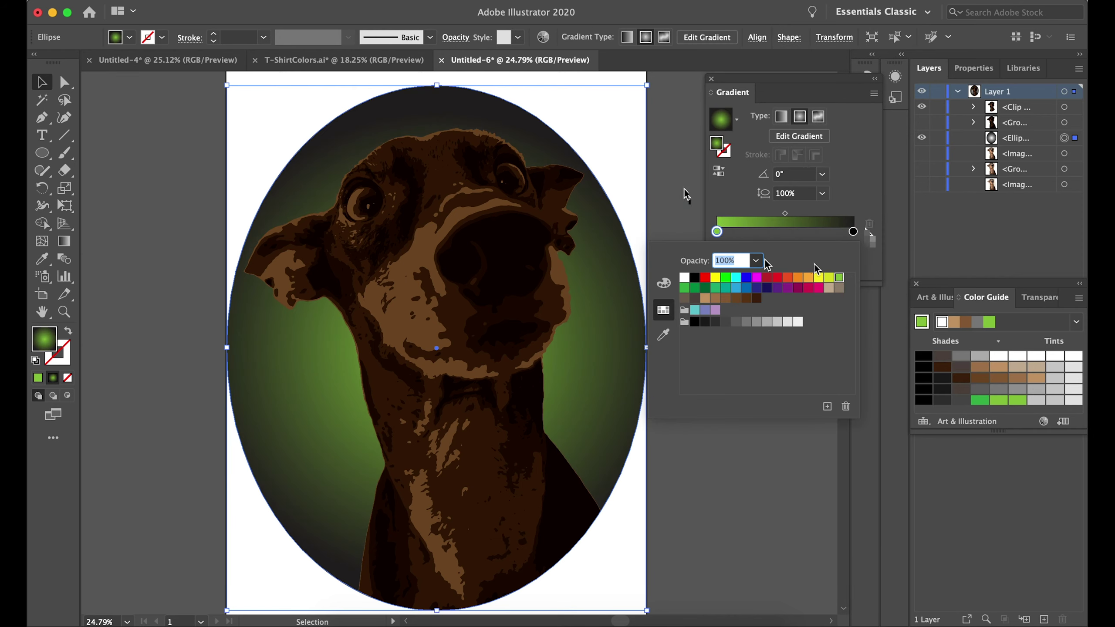
pyautogui.moveTo(785, 221); pyautogui.dragTo(833, 222)
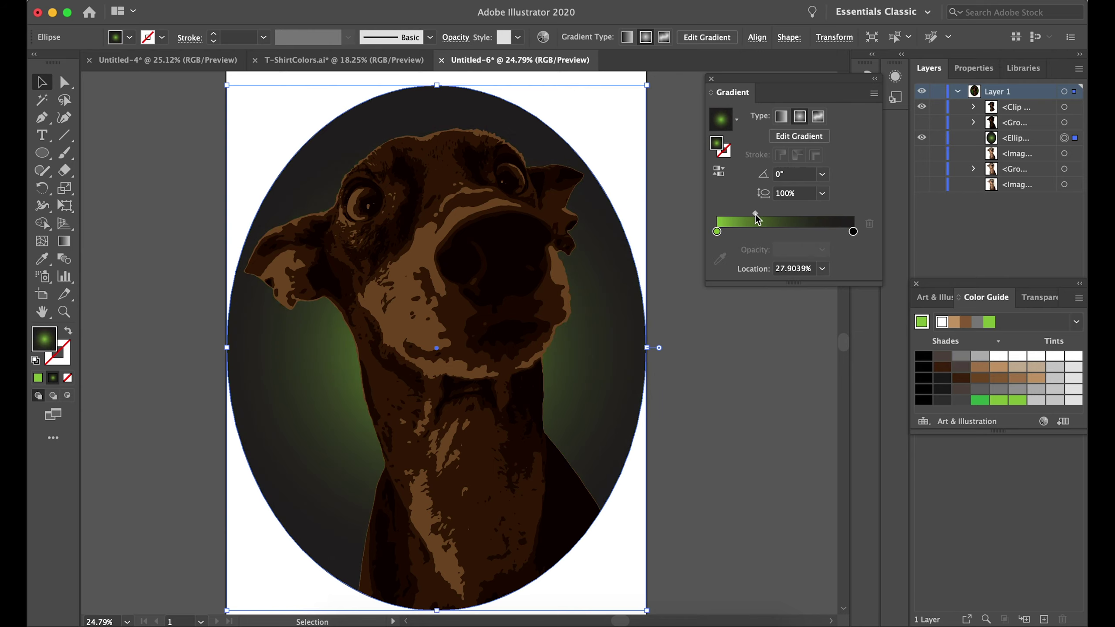
pyautogui.moveTo(831, 221); pyautogui.dragTo(822, 220)
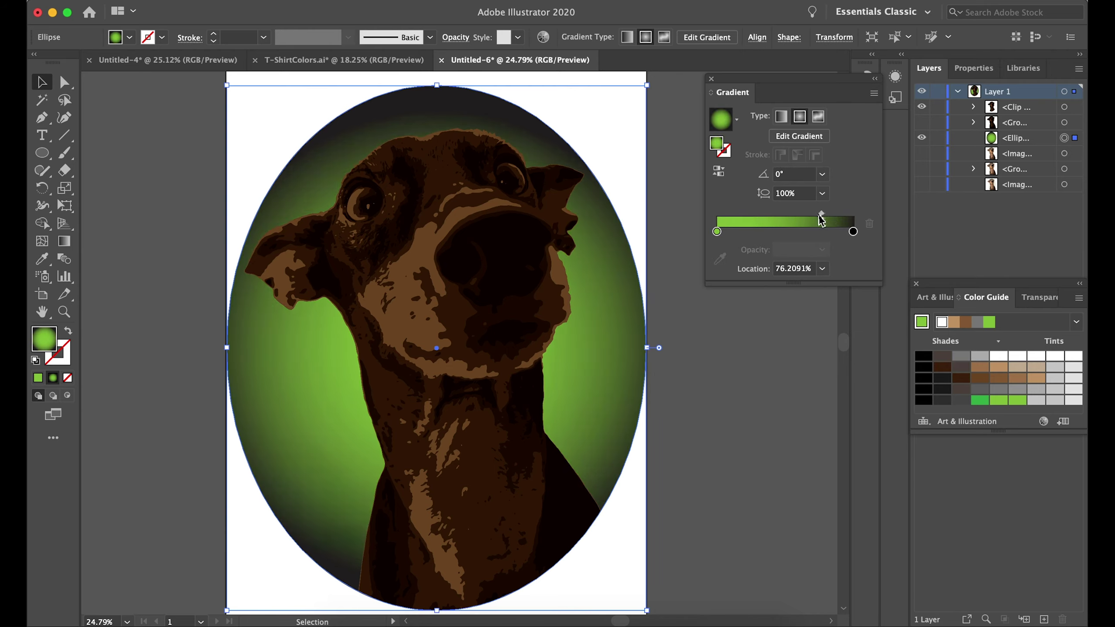
pyautogui.moveTo(719, 231); pyautogui.dragTo(810, 217)
pyautogui.click(821, 214)
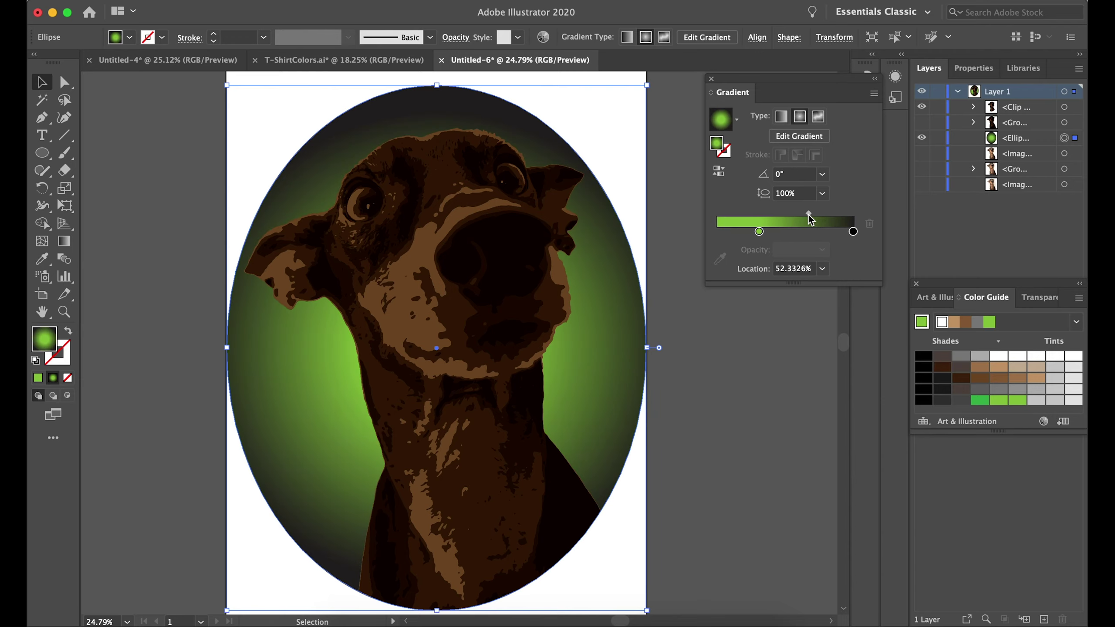
pyautogui.click(712, 80)
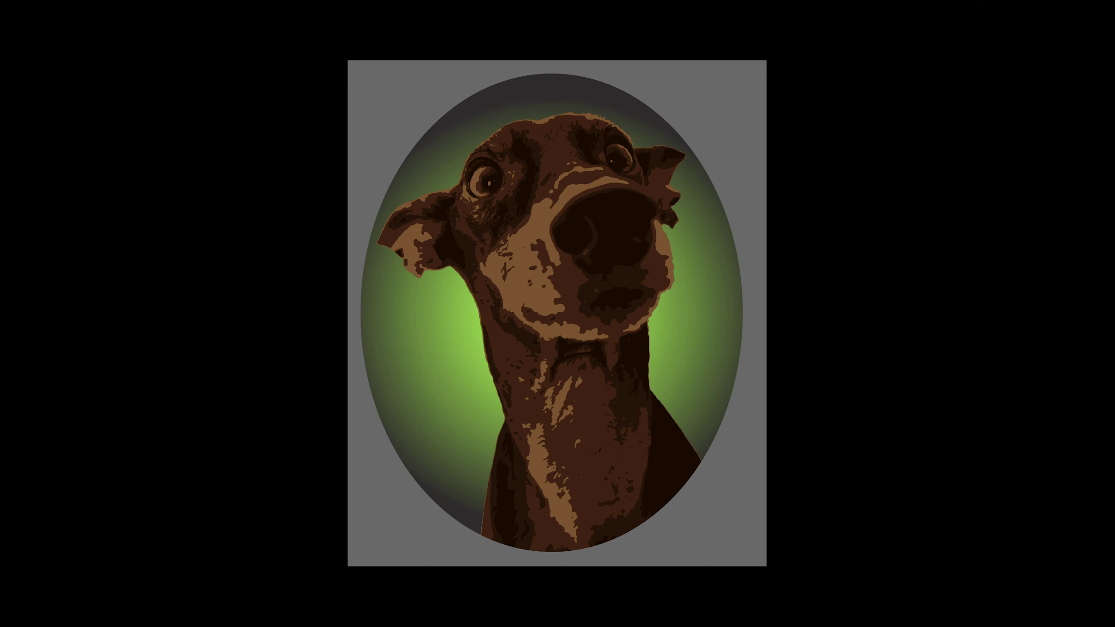